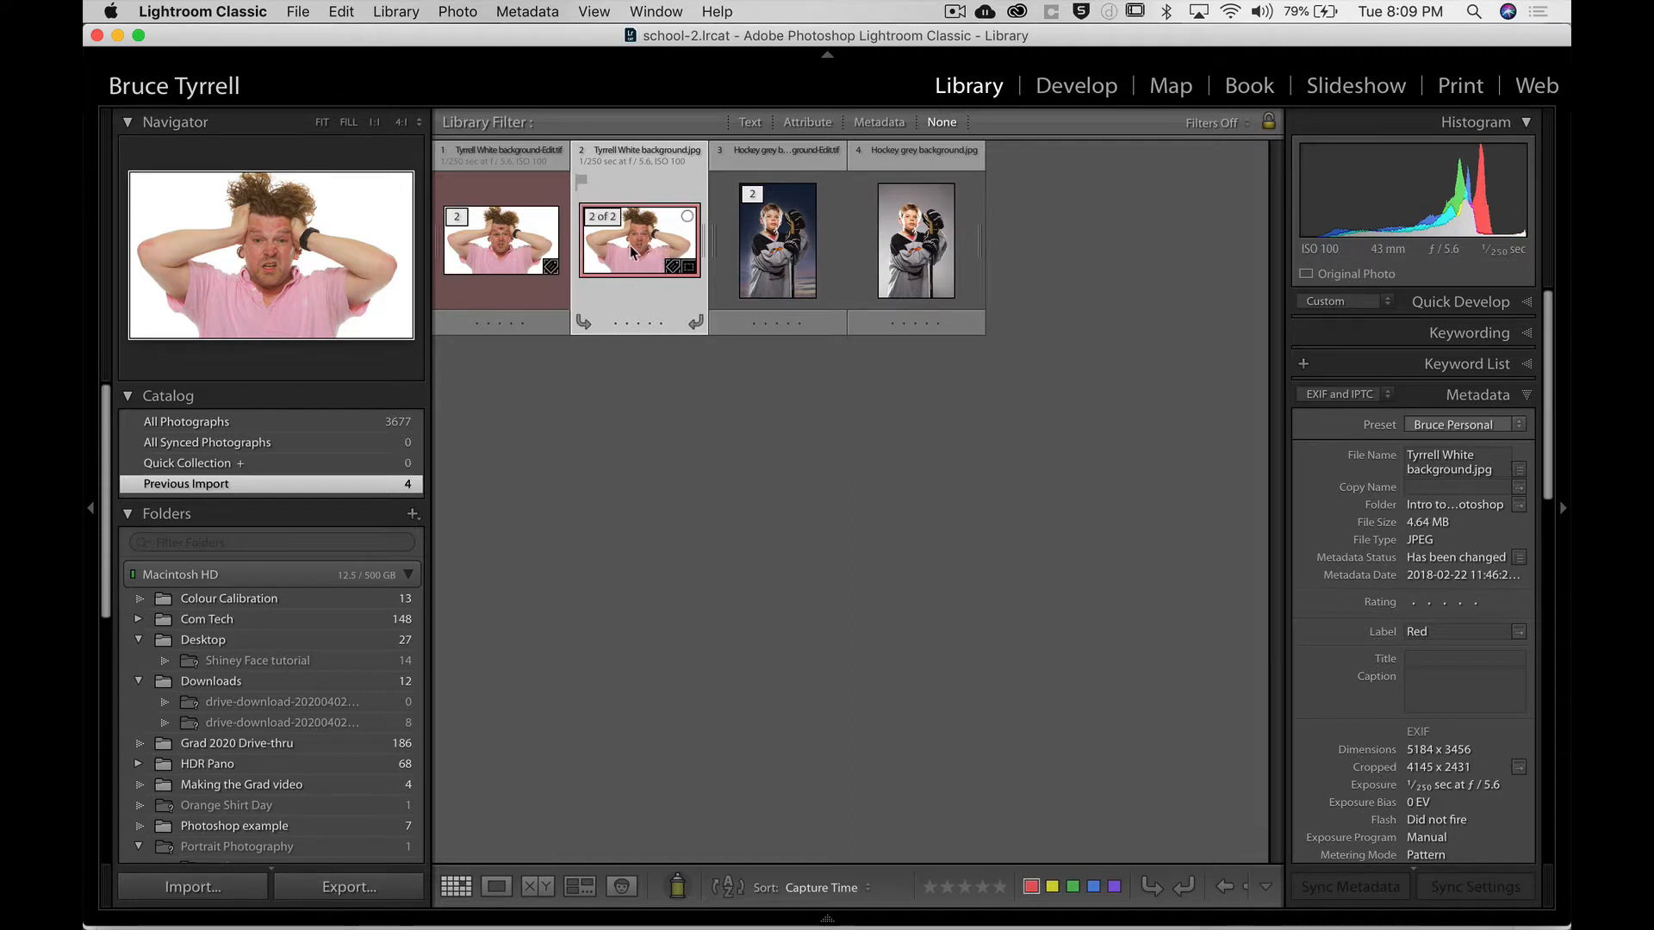
# Open the white-background portrait from Lightroom in Photoshop, editing a copy with Lightroom adjustments.
pyautogui.doubleClick(636, 251)
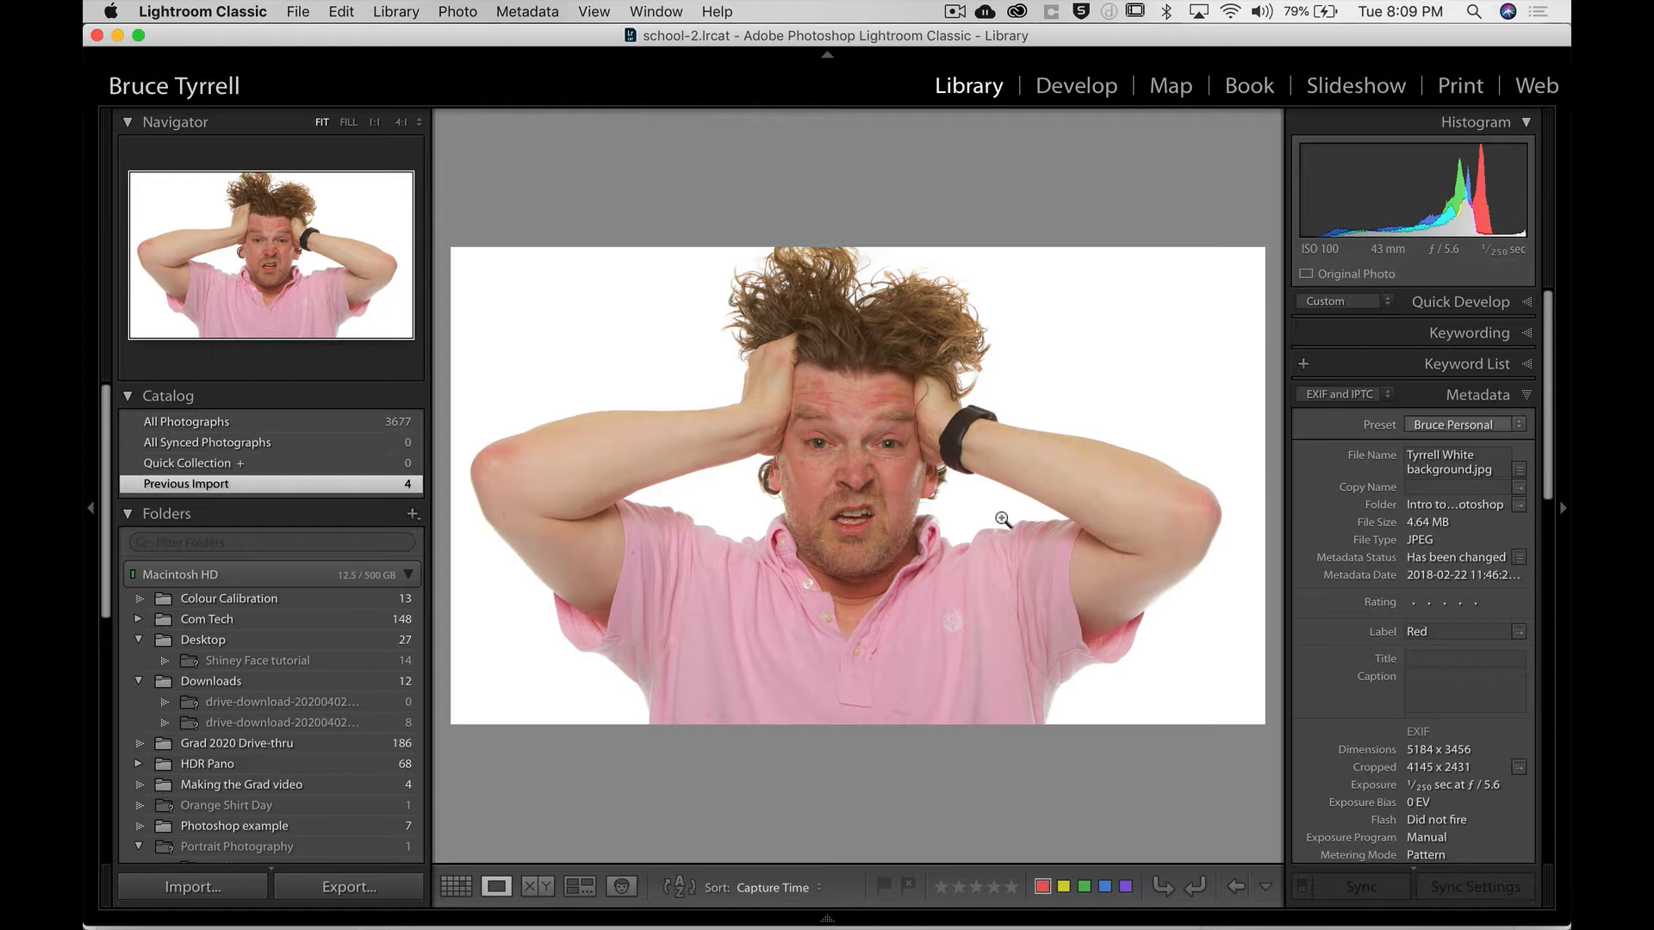
pyautogui.press('super+e')
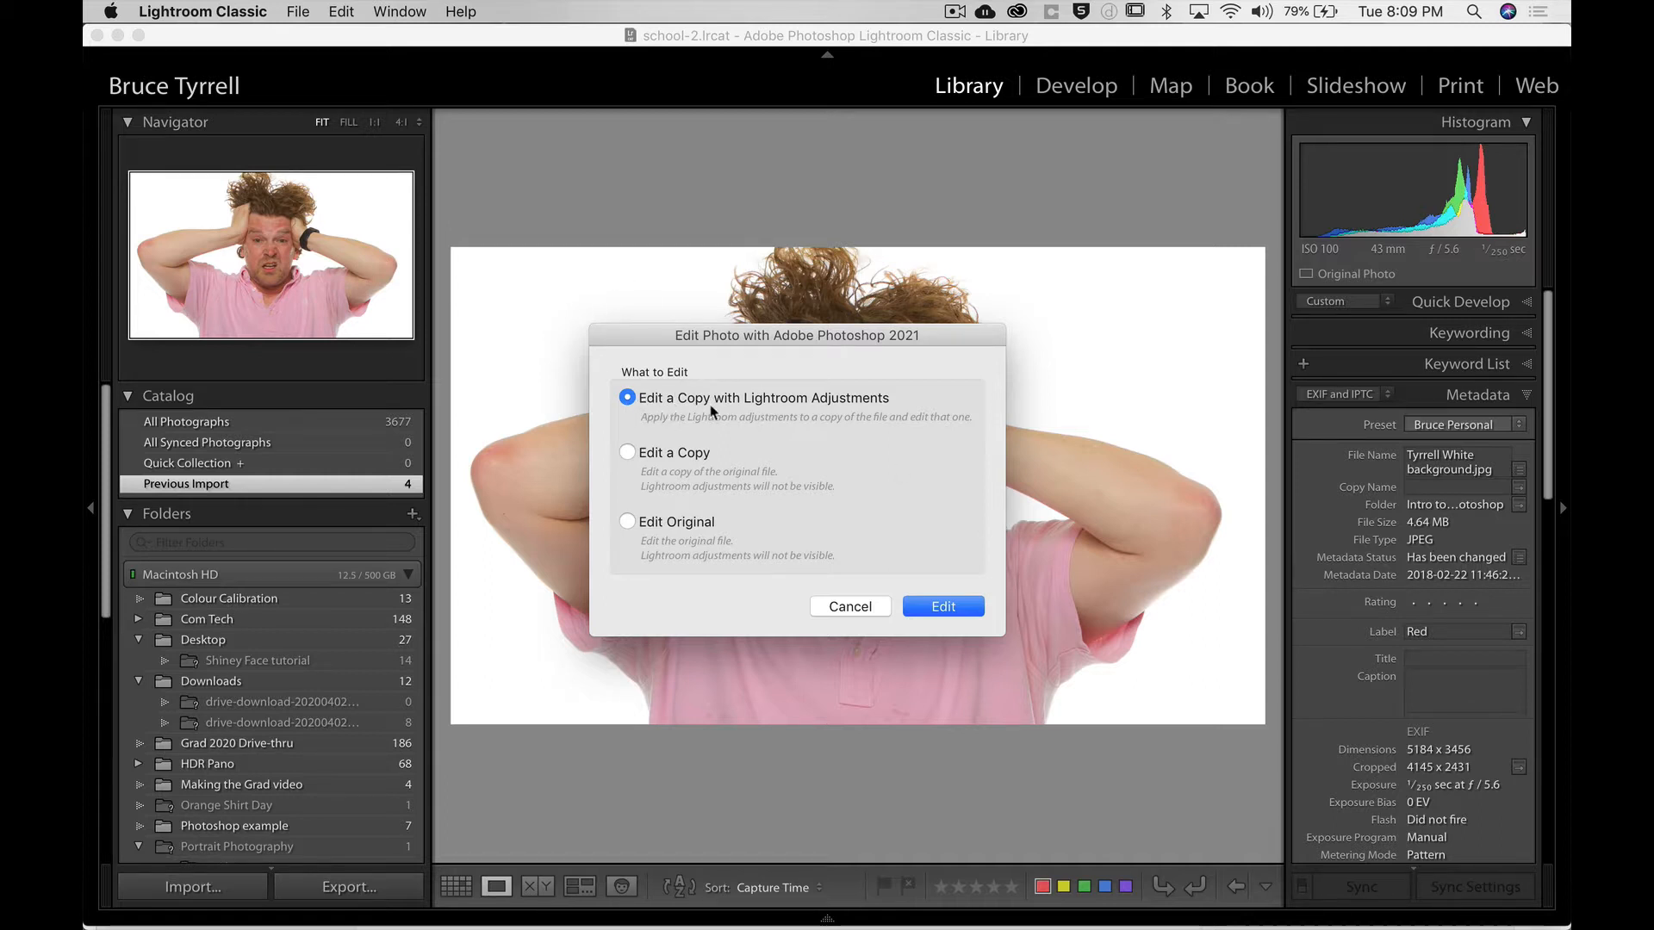
pyautogui.click(959, 607)
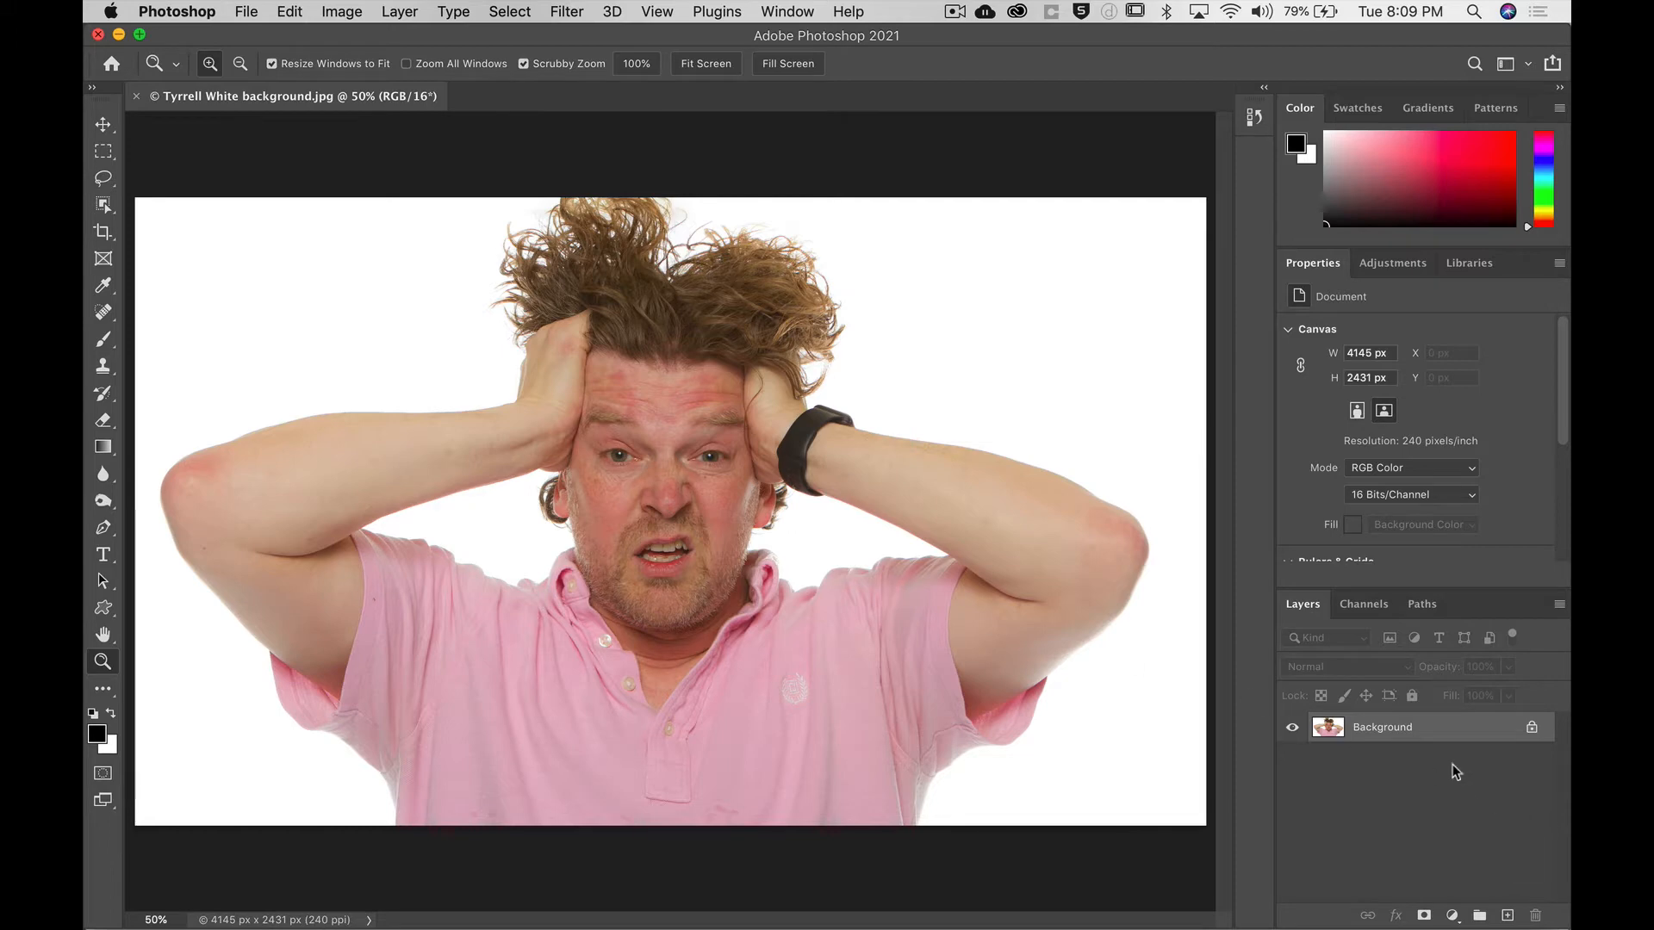
# Convert the Background layer to a normal layer named Original.
pyautogui.doubleClick(1395, 731)
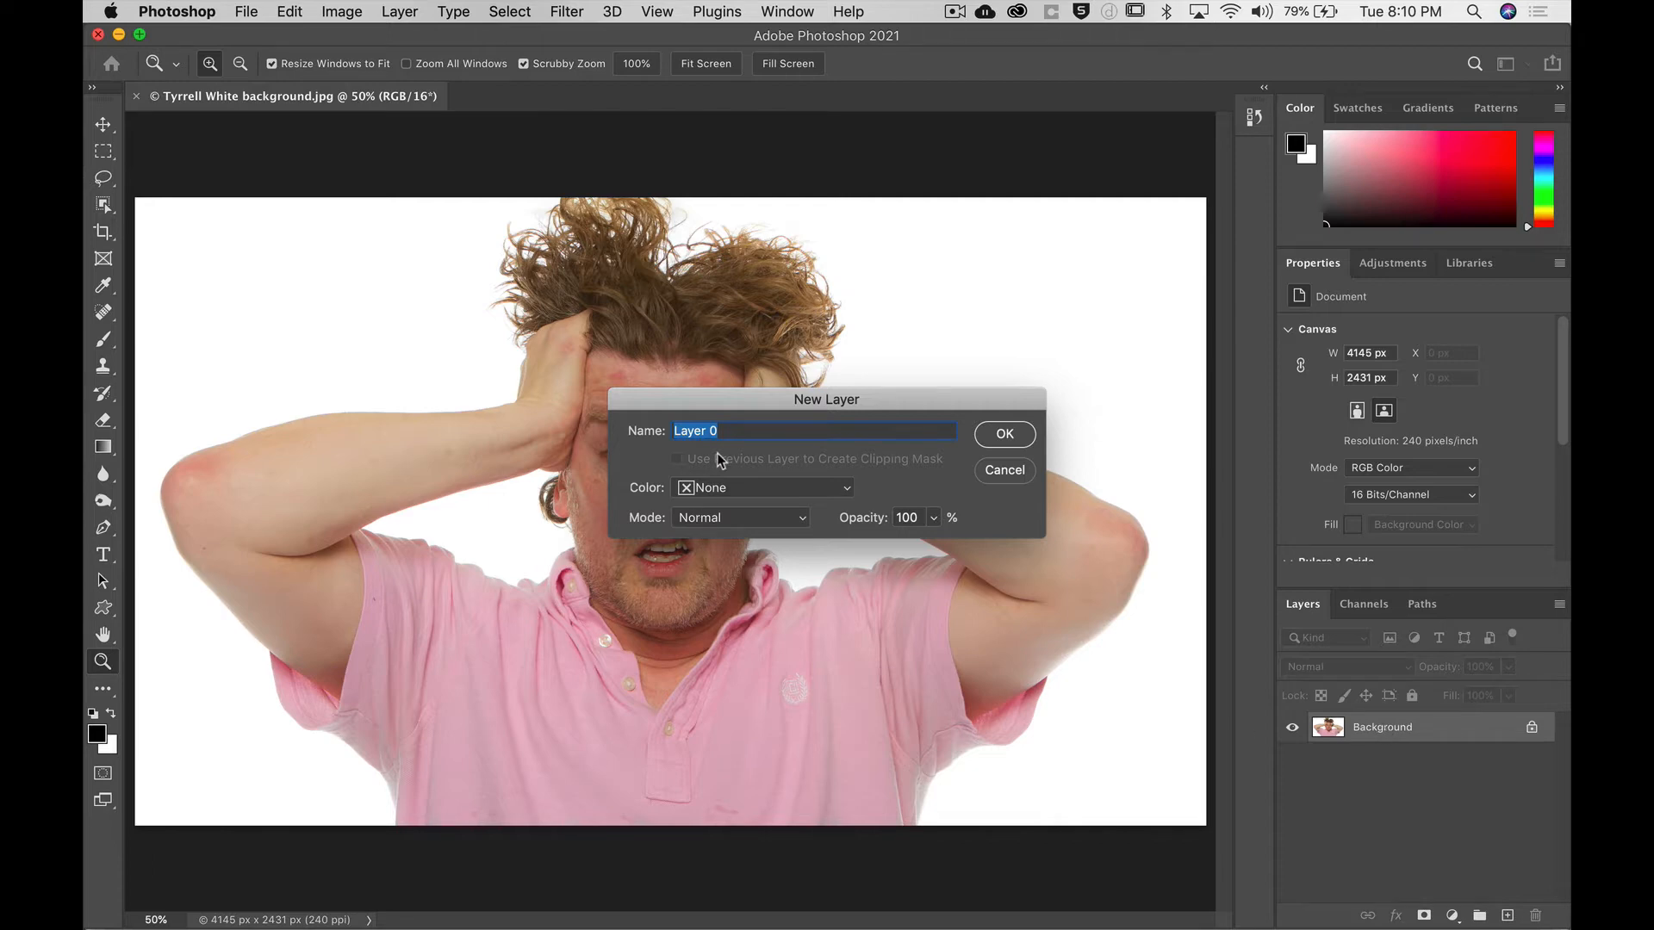
pyautogui.write('Original')
pyautogui.press('Return')
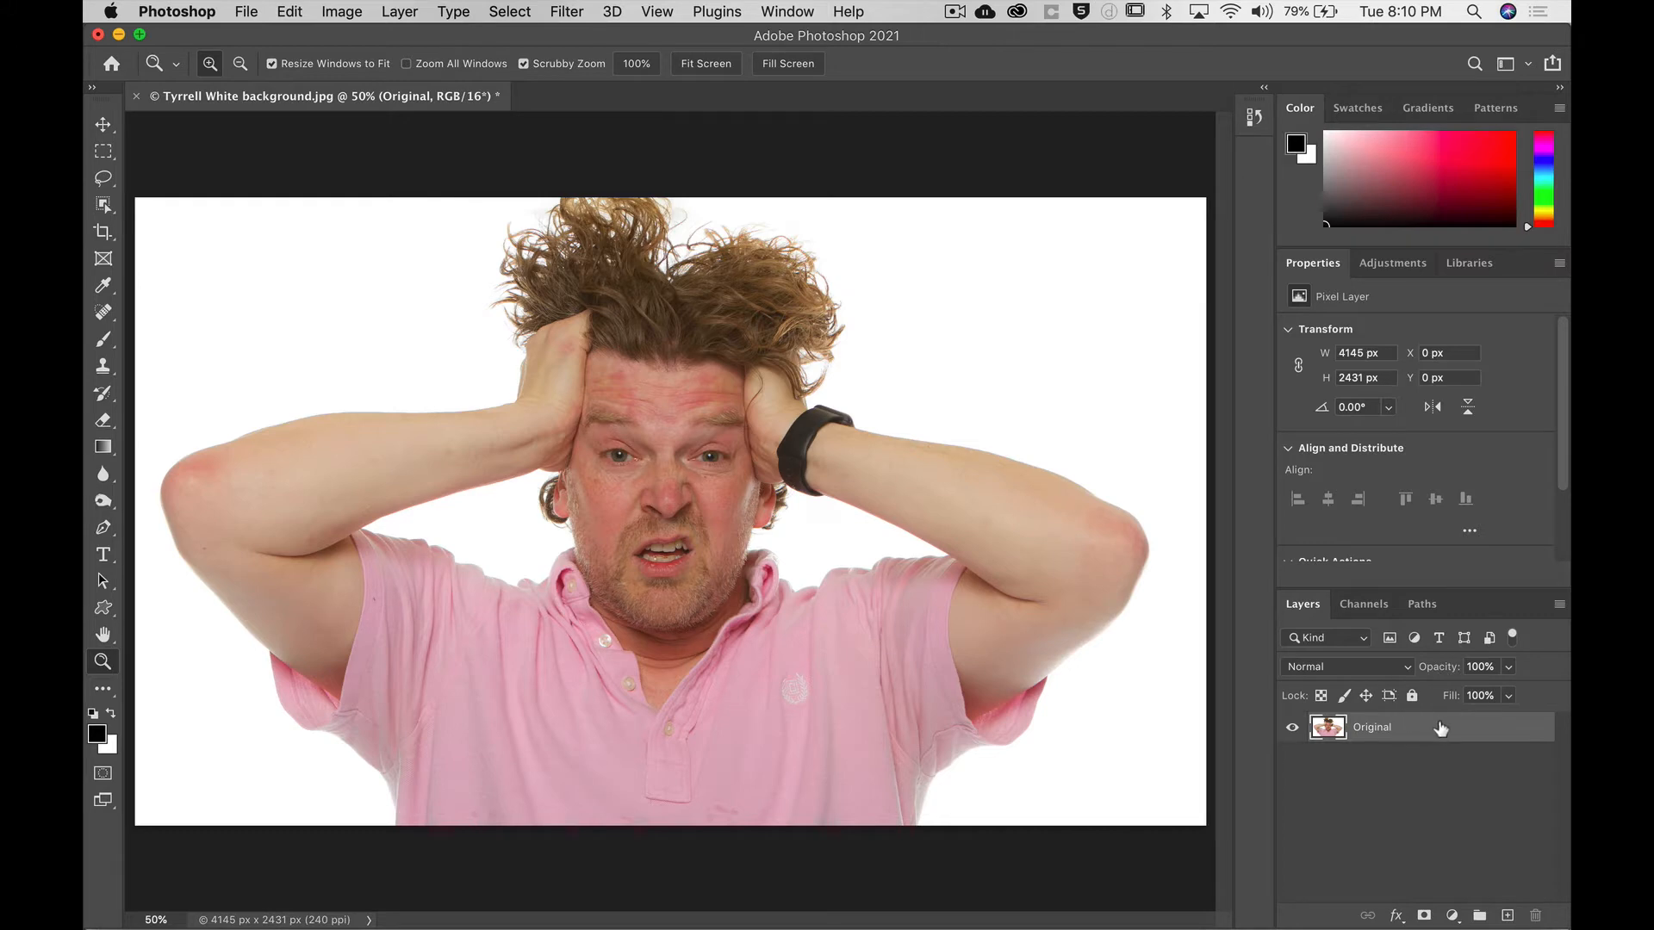
# Duplicate the Original layer.
pyautogui.doubleClick(1372, 728)
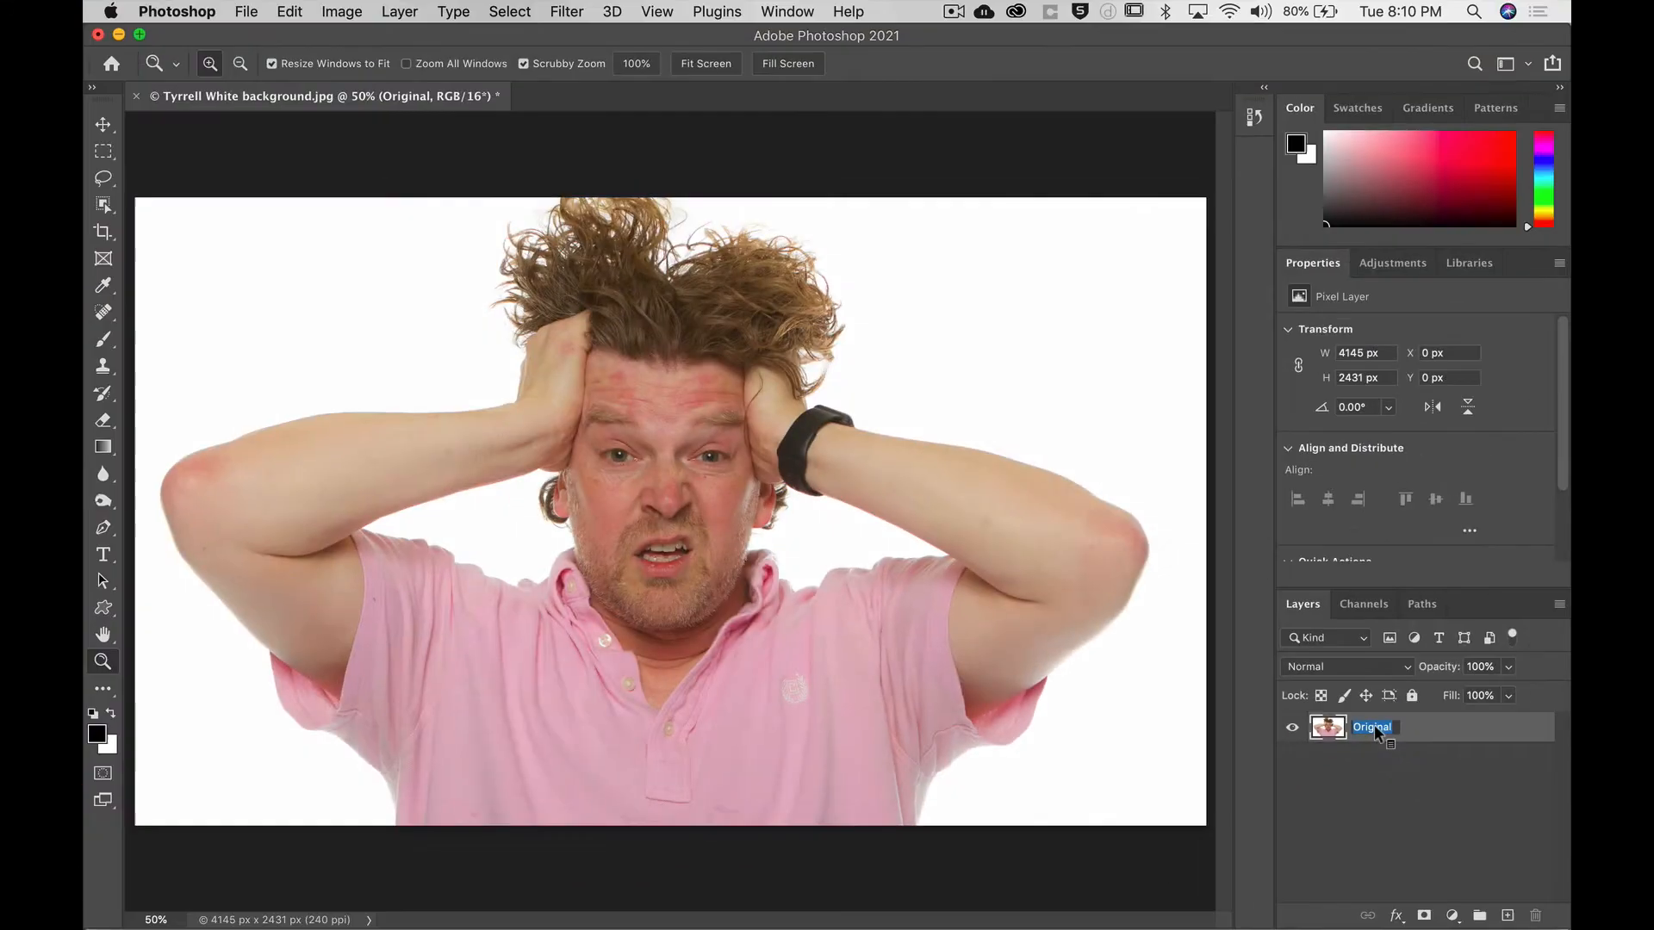
pyautogui.click(1437, 730)
pyautogui.press('super+j')
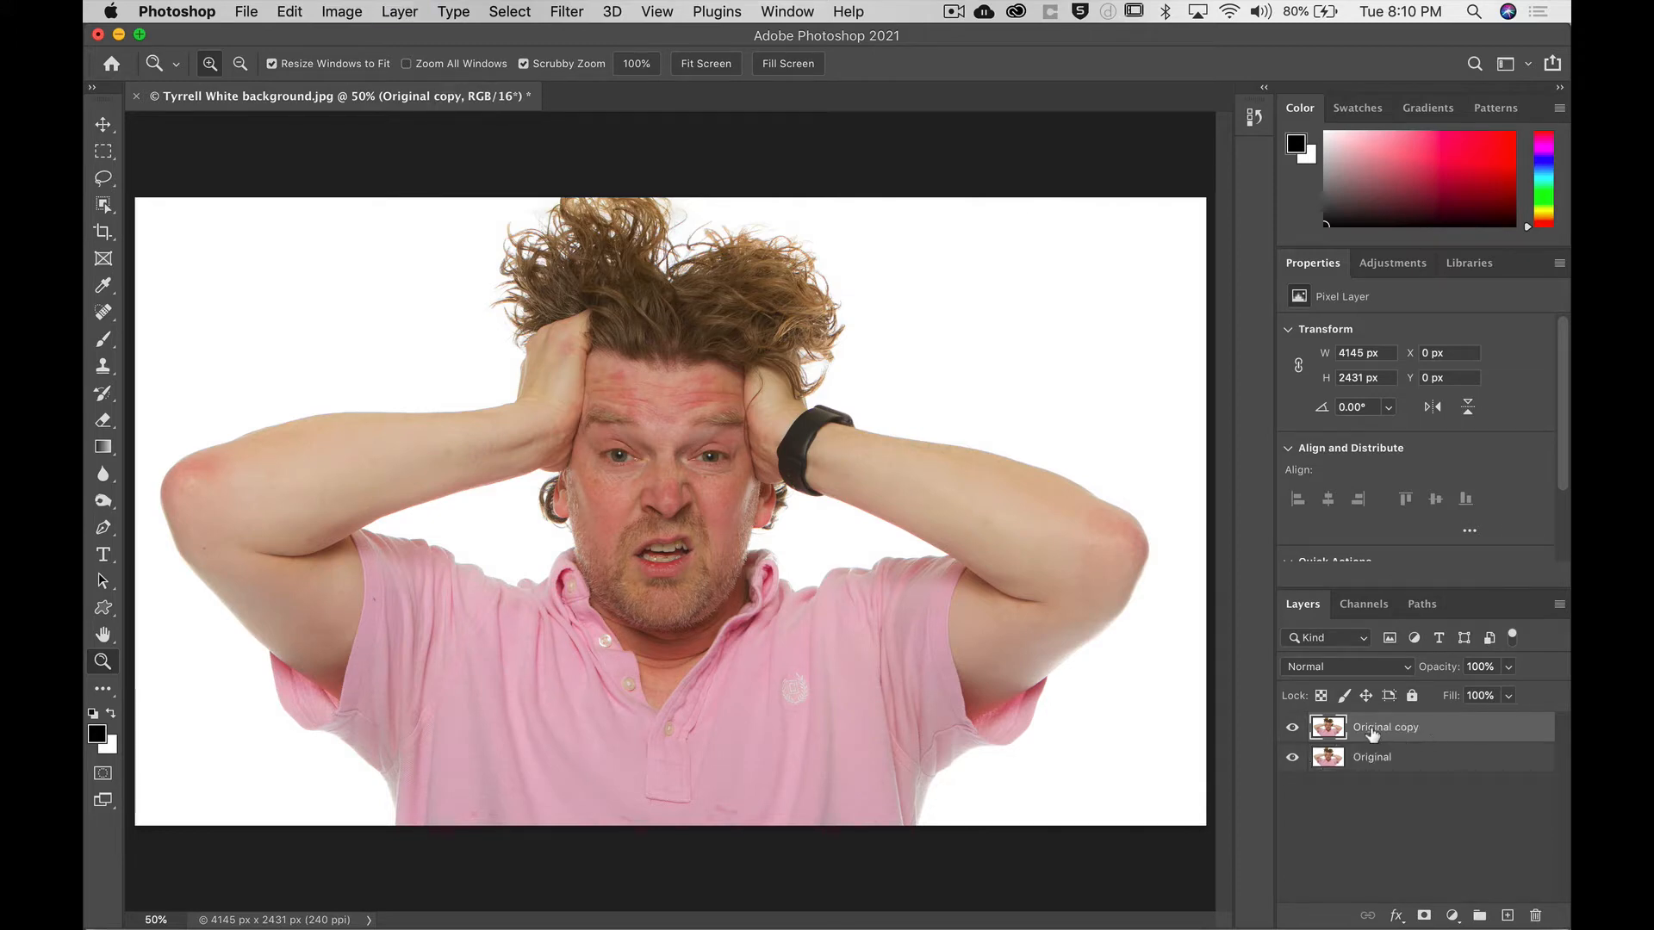
# Rename the duplicated layer Face Liquify.
pyautogui.doubleClick(1376, 727)
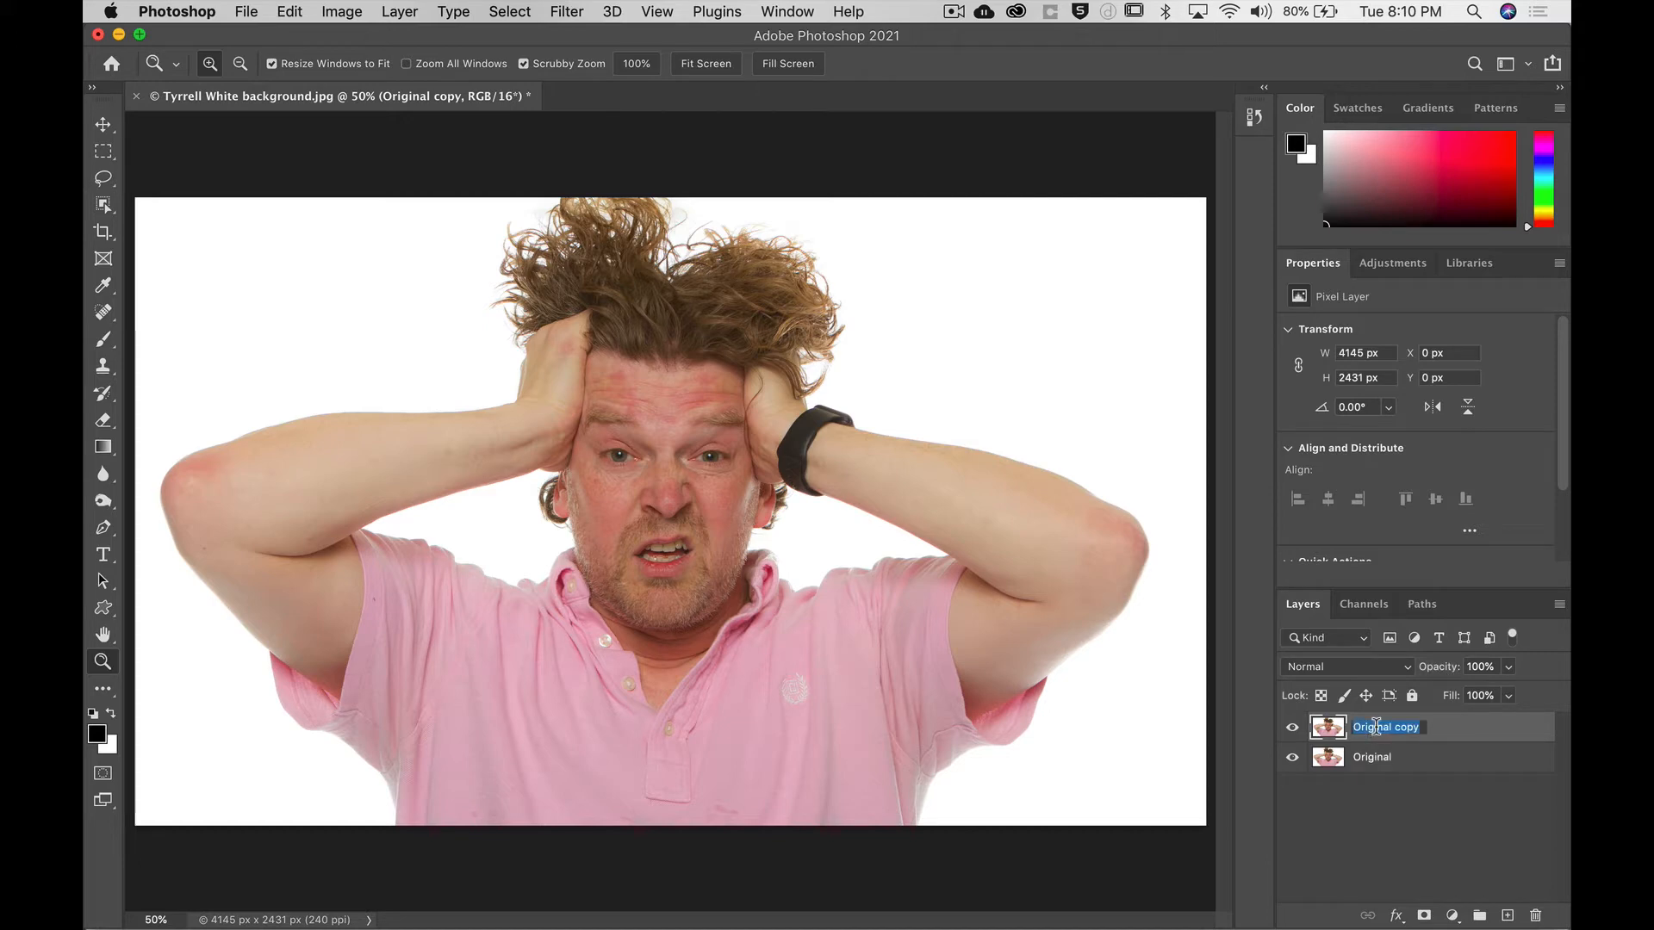
pyautogui.write('Face')
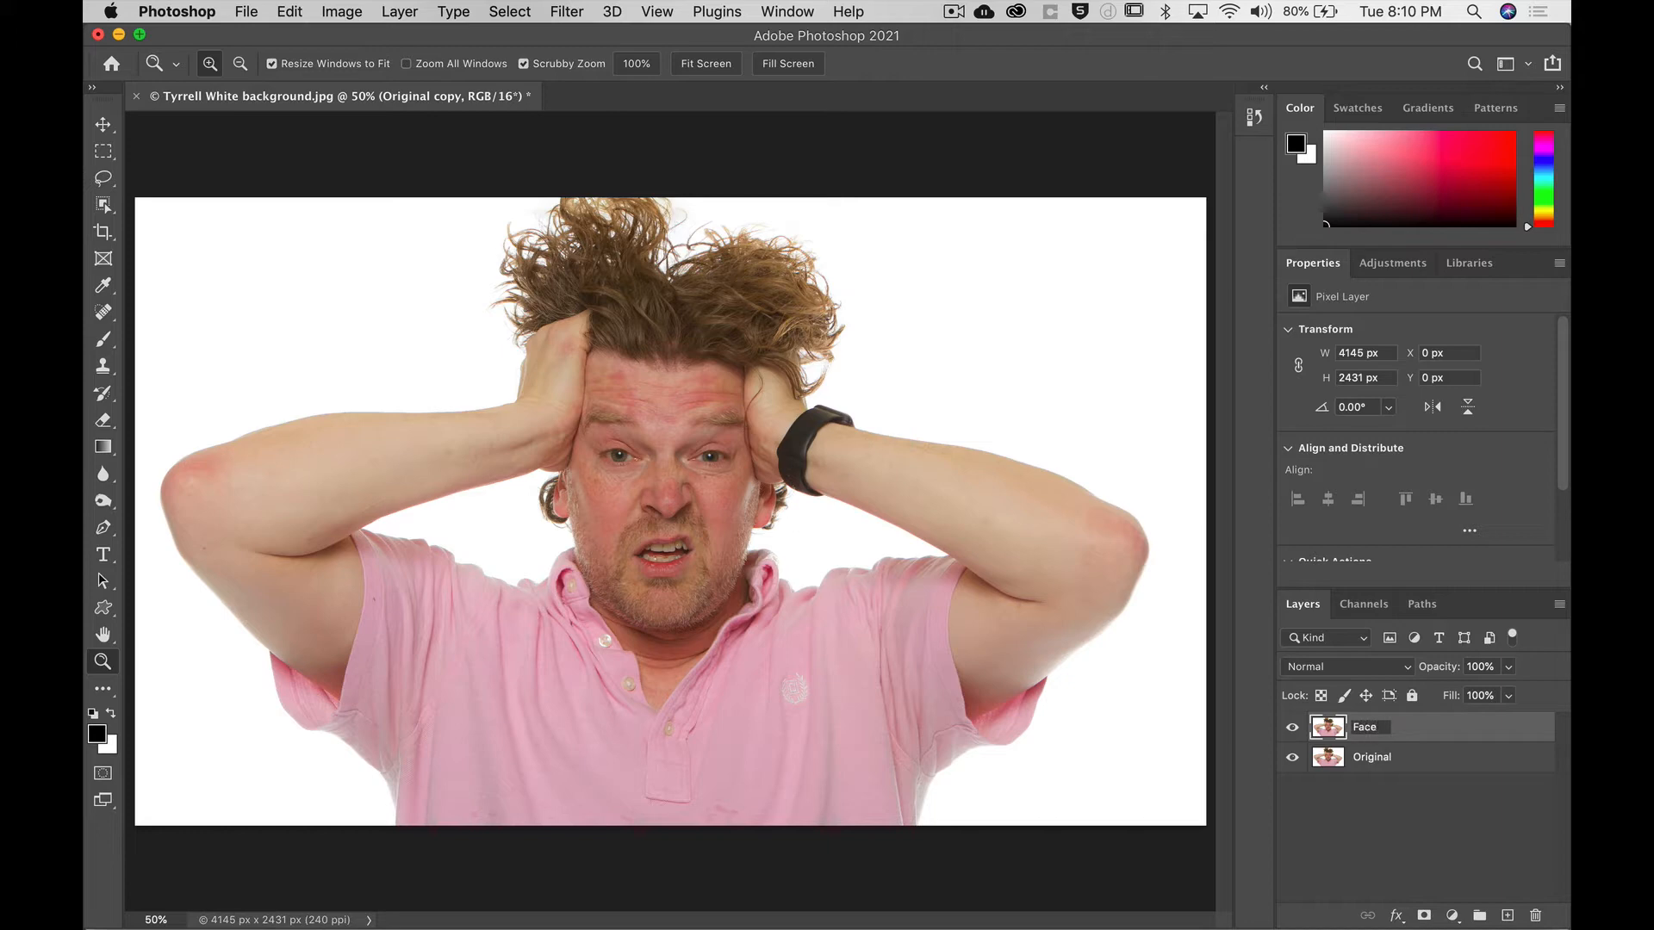
pyautogui.write(' Liquify')
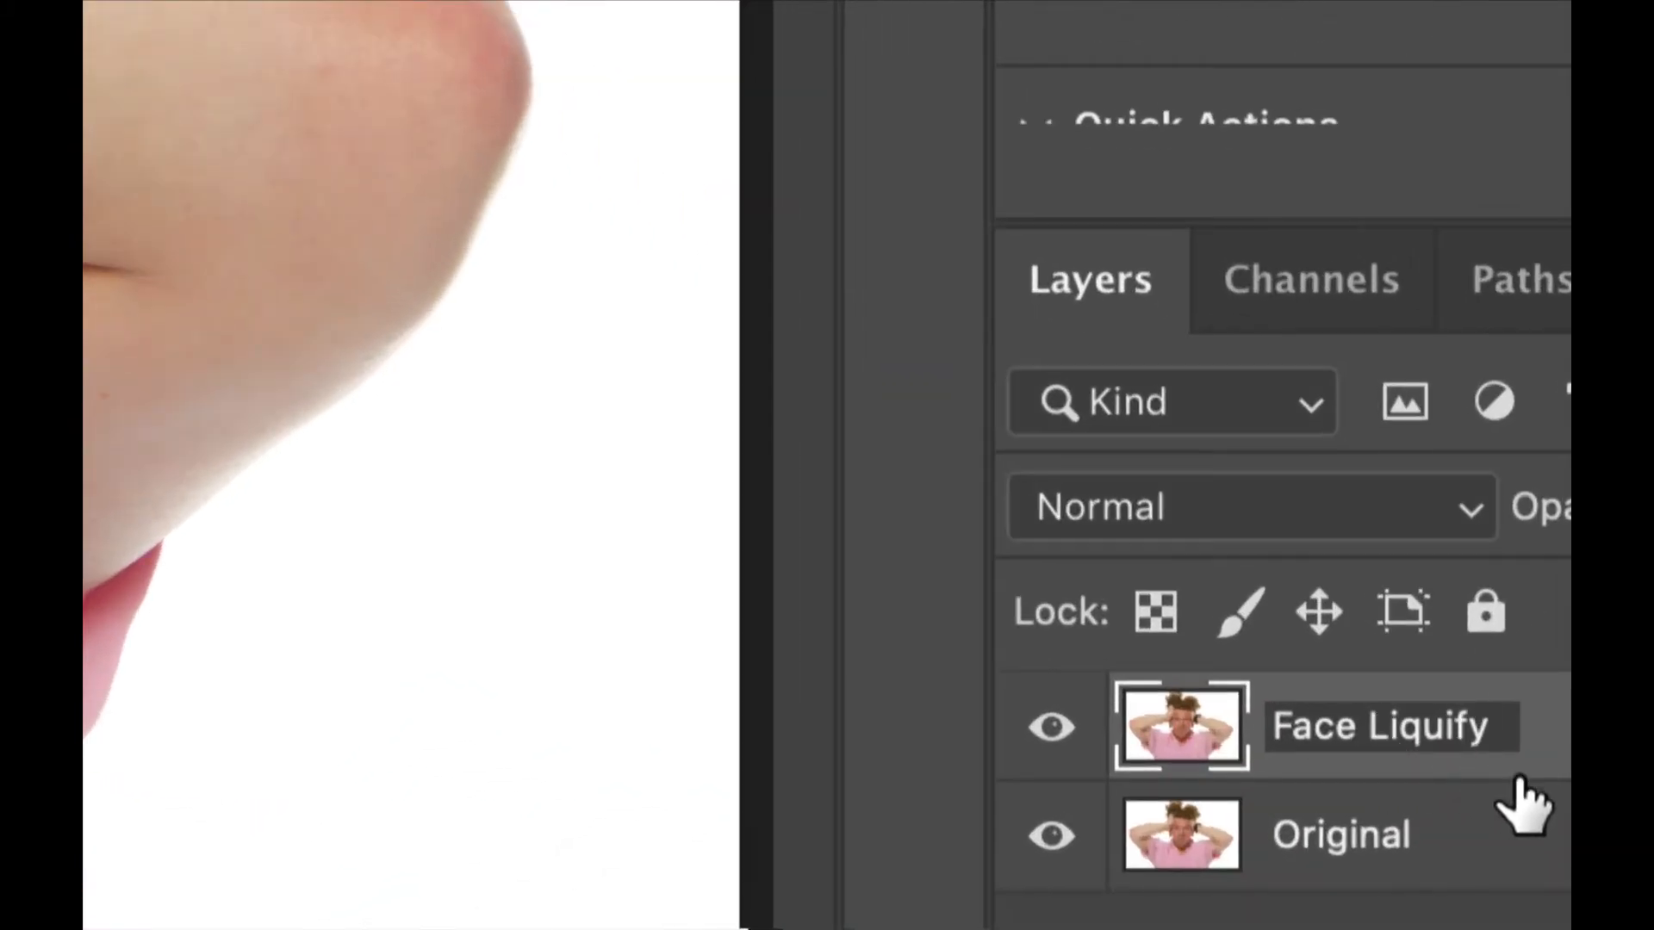
pyautogui.press('Return')
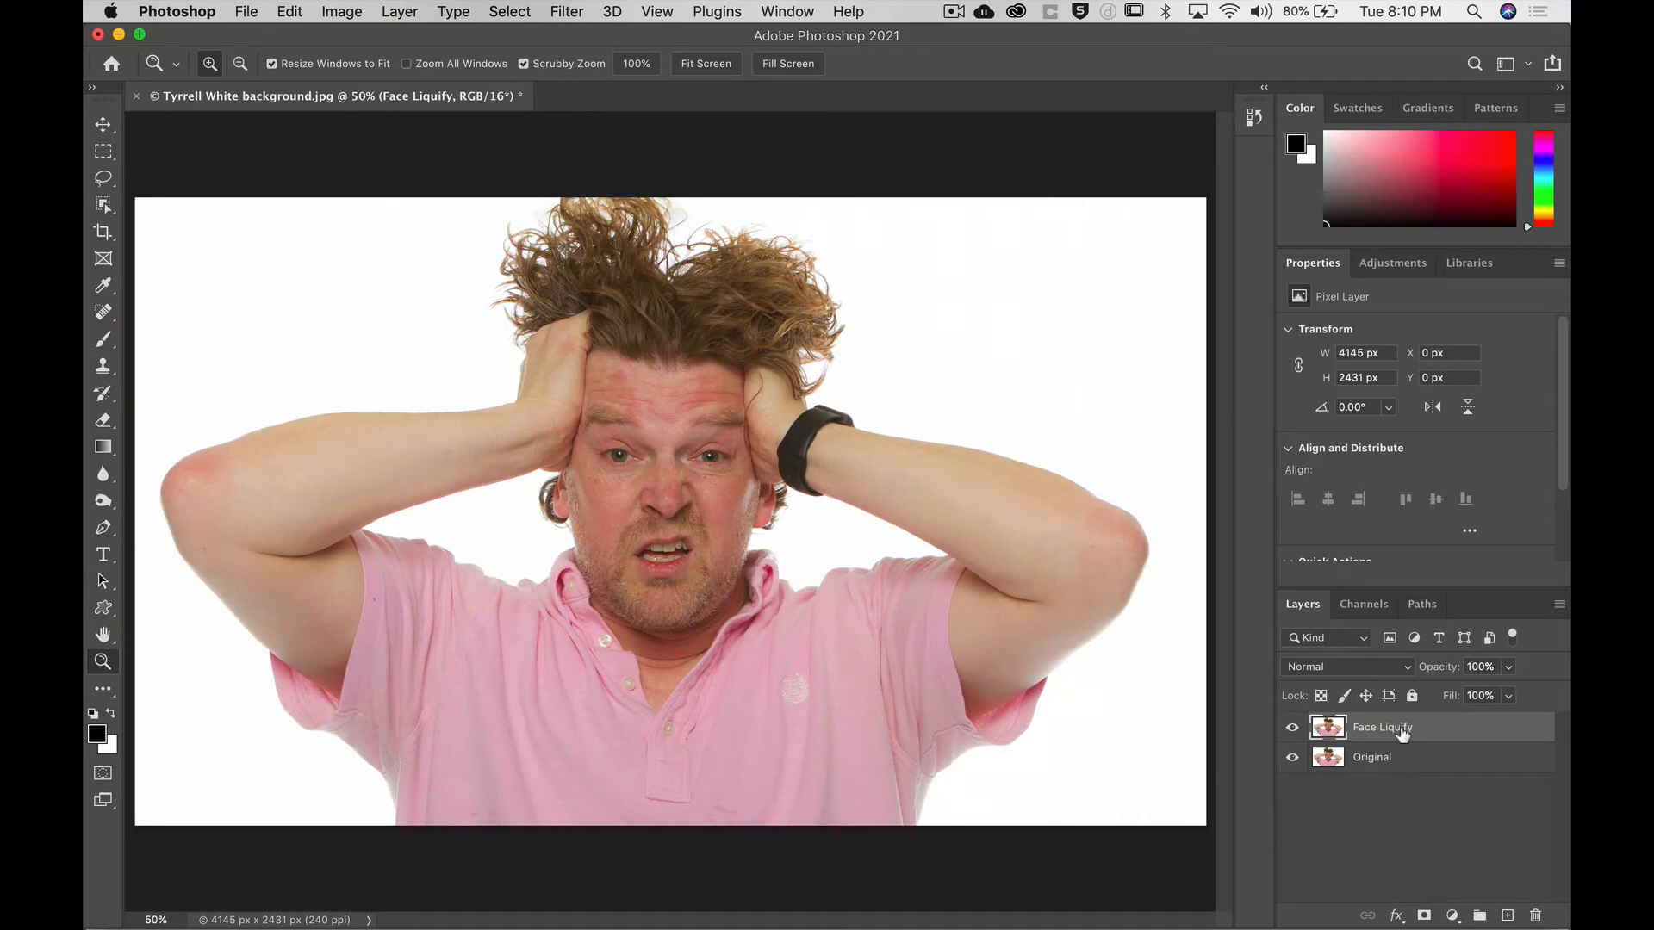
# Open the Liquify filter and collapse its option sections, leaving only Brush Tool Options expanded.
pyautogui.click(565, 9)
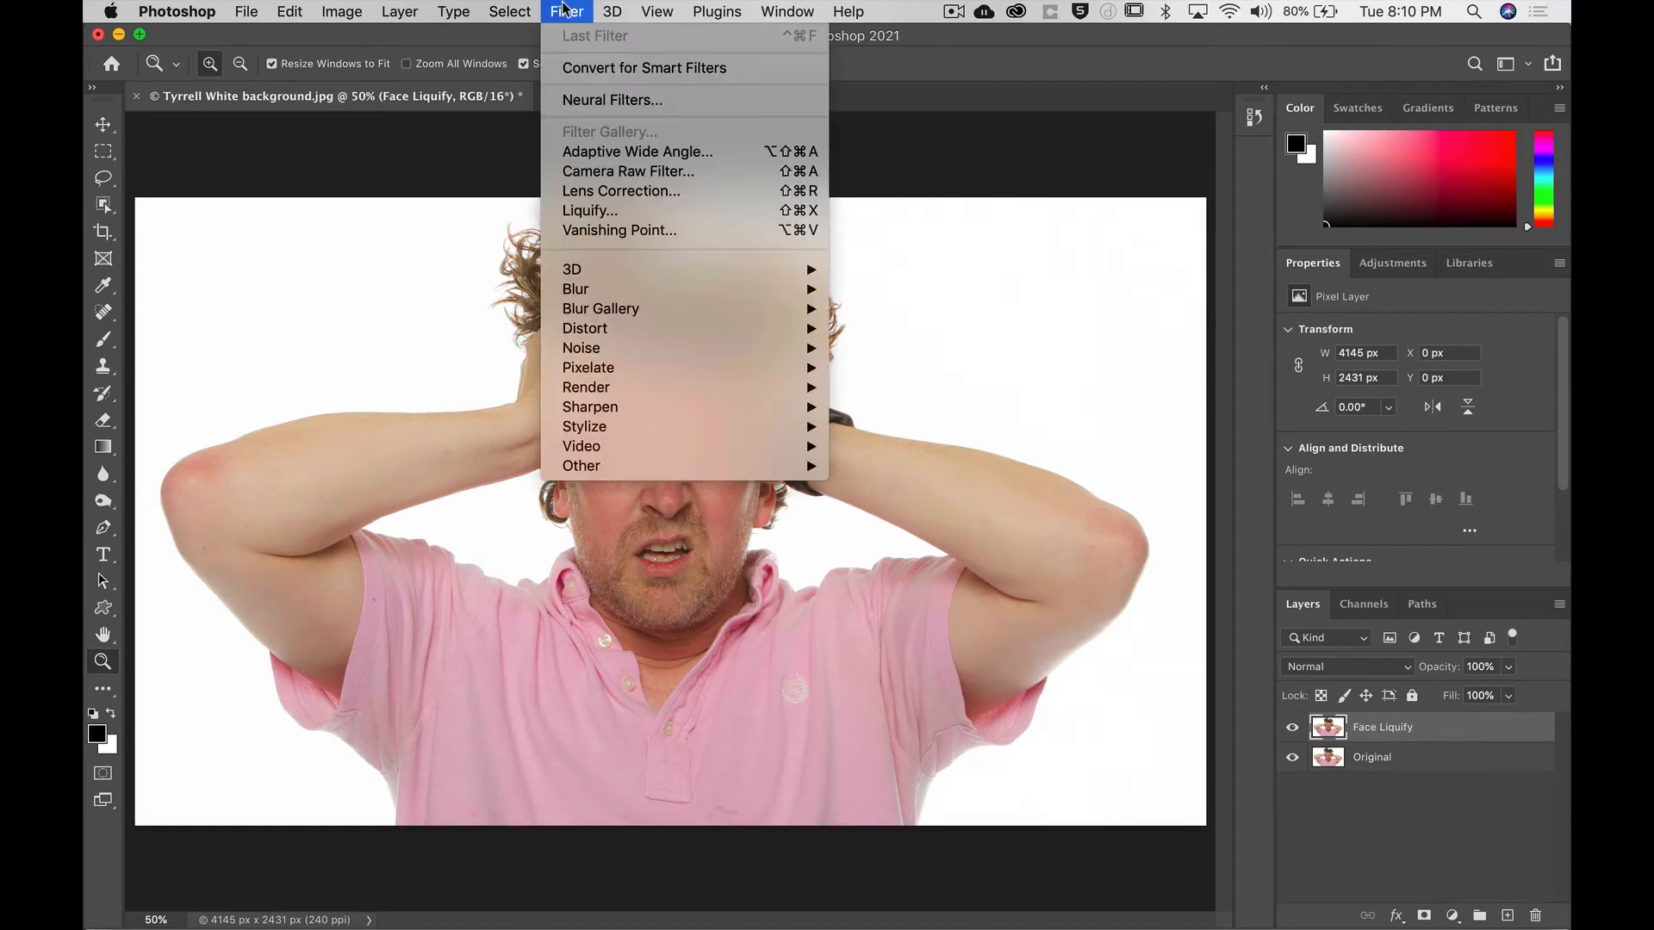
pyautogui.click(602, 216)
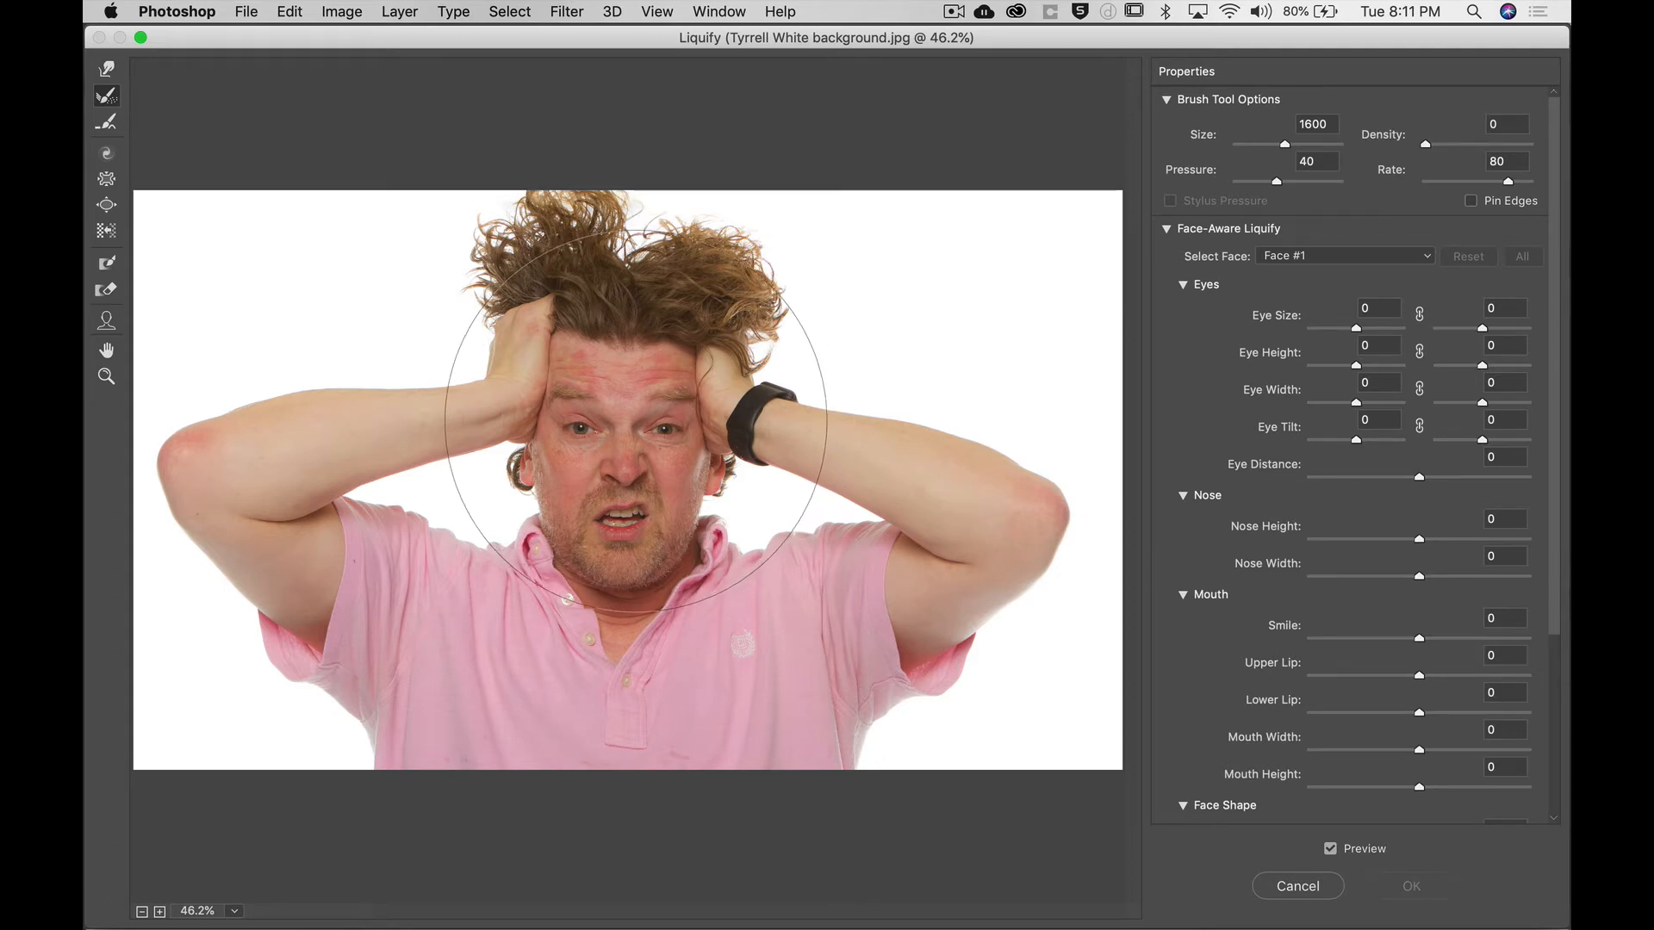
pyautogui.click(1165, 101)
pyautogui.click(1167, 126)
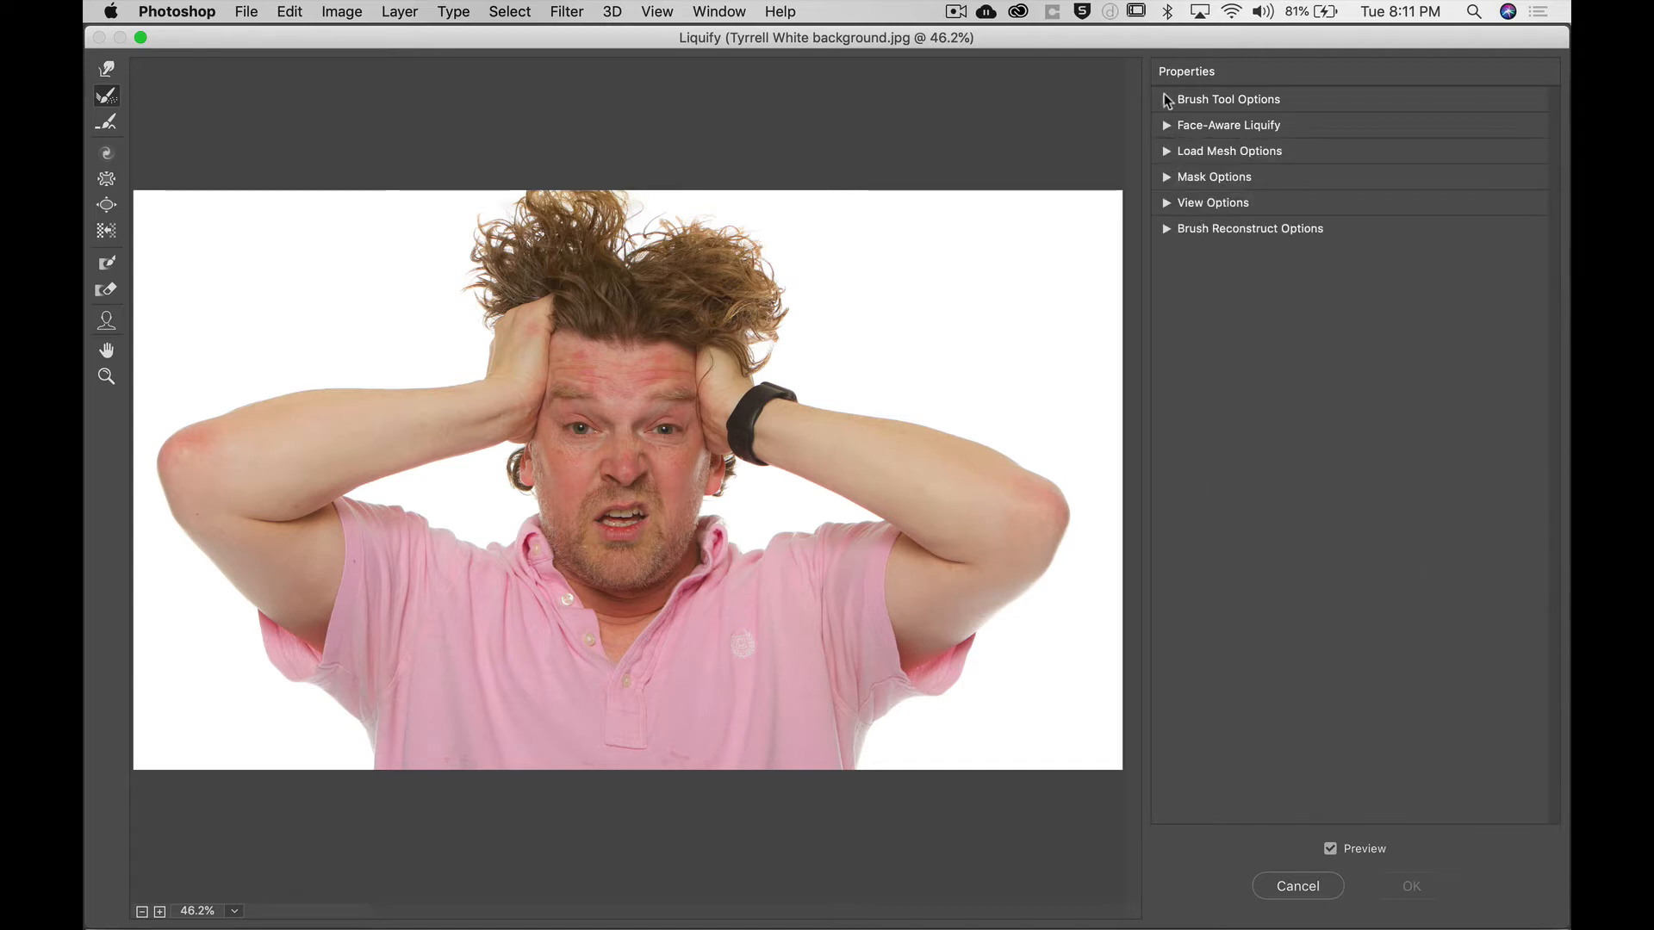
pyautogui.click(1166, 99)
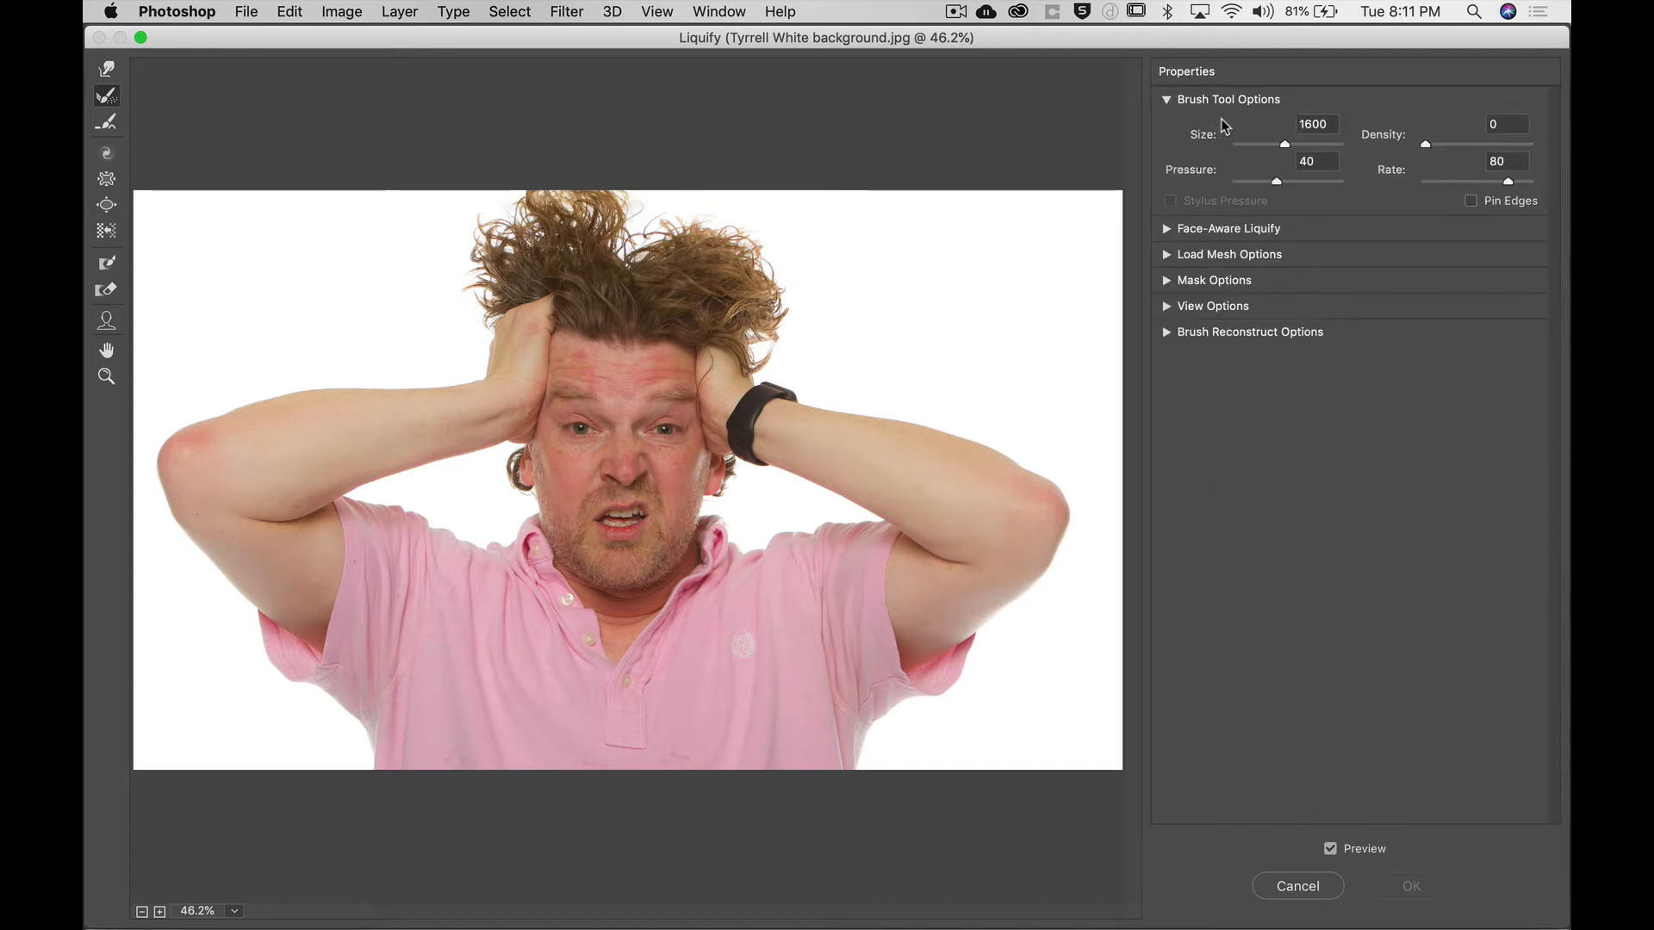
# Set the Liquify brush size to 175.
pyautogui.moveTo(1273, 143); pyautogui.dragTo(1253, 143)
pyautogui.press(']')
pyautogui.press(']')
pyautogui.press(']')
pyautogui.press(']')
pyautogui.press(']')
pyautogui.press(']')
pyautogui.press(']')
pyautogui.press(']')
pyautogui.press(']')
pyautogui.press('[')
pyautogui.press('[')
pyautogui.press('[')
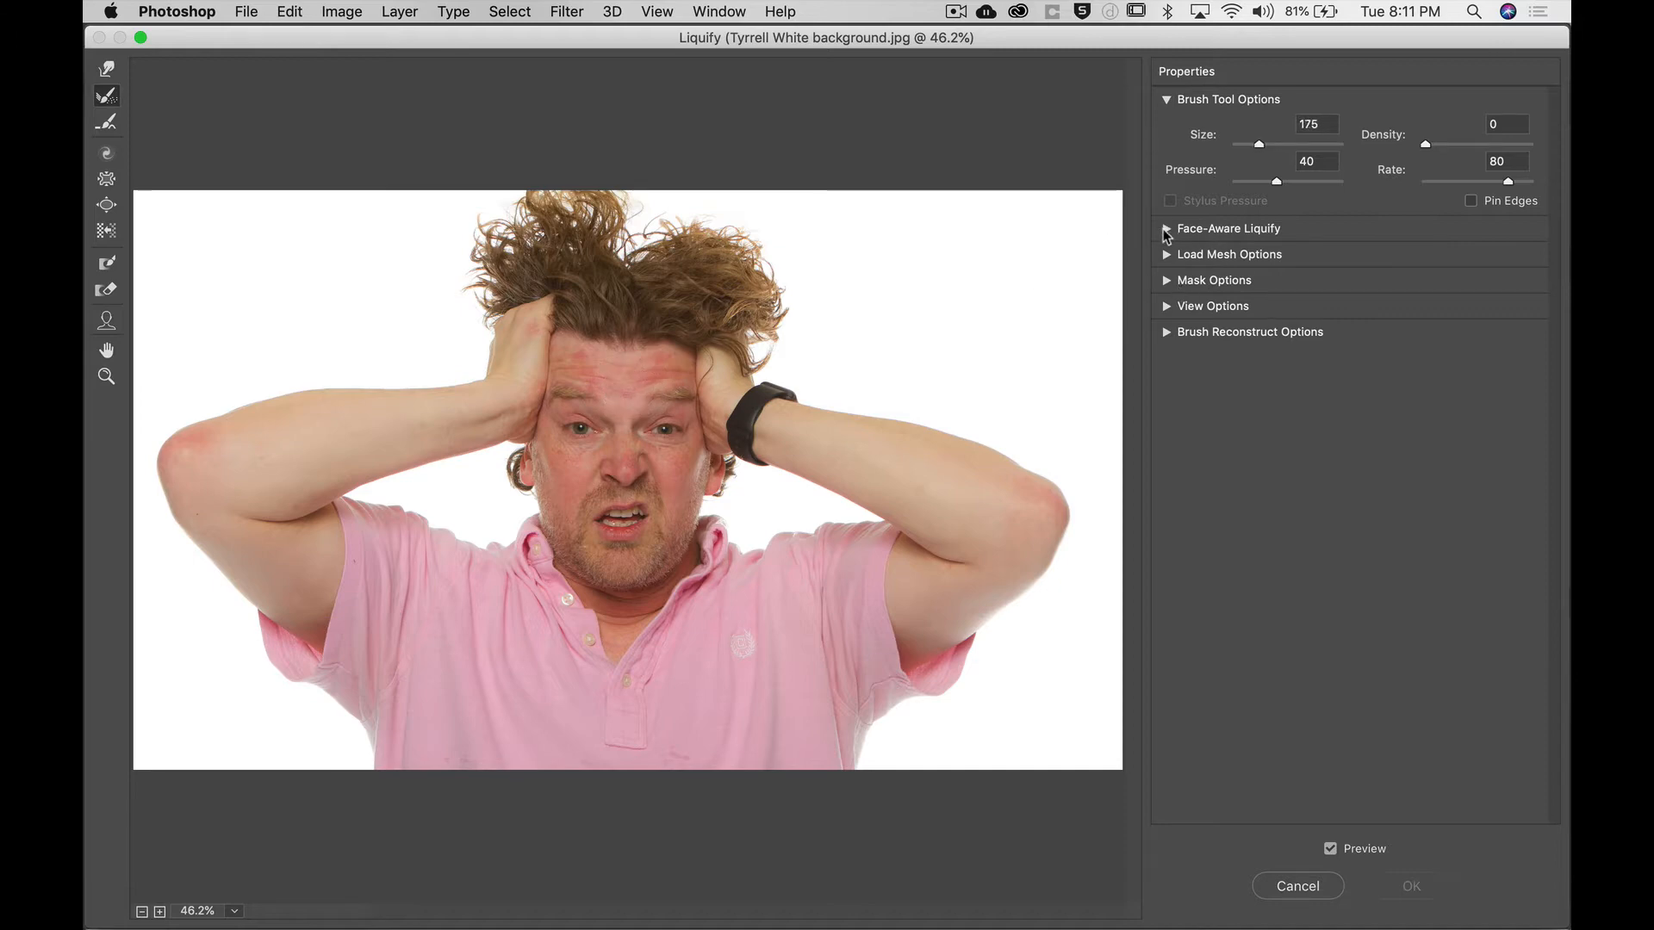
# Expand Face-Aware Liquify and examine its Eyes, Nose, Mouth and Face Shape controls.
pyautogui.click(1167, 229)
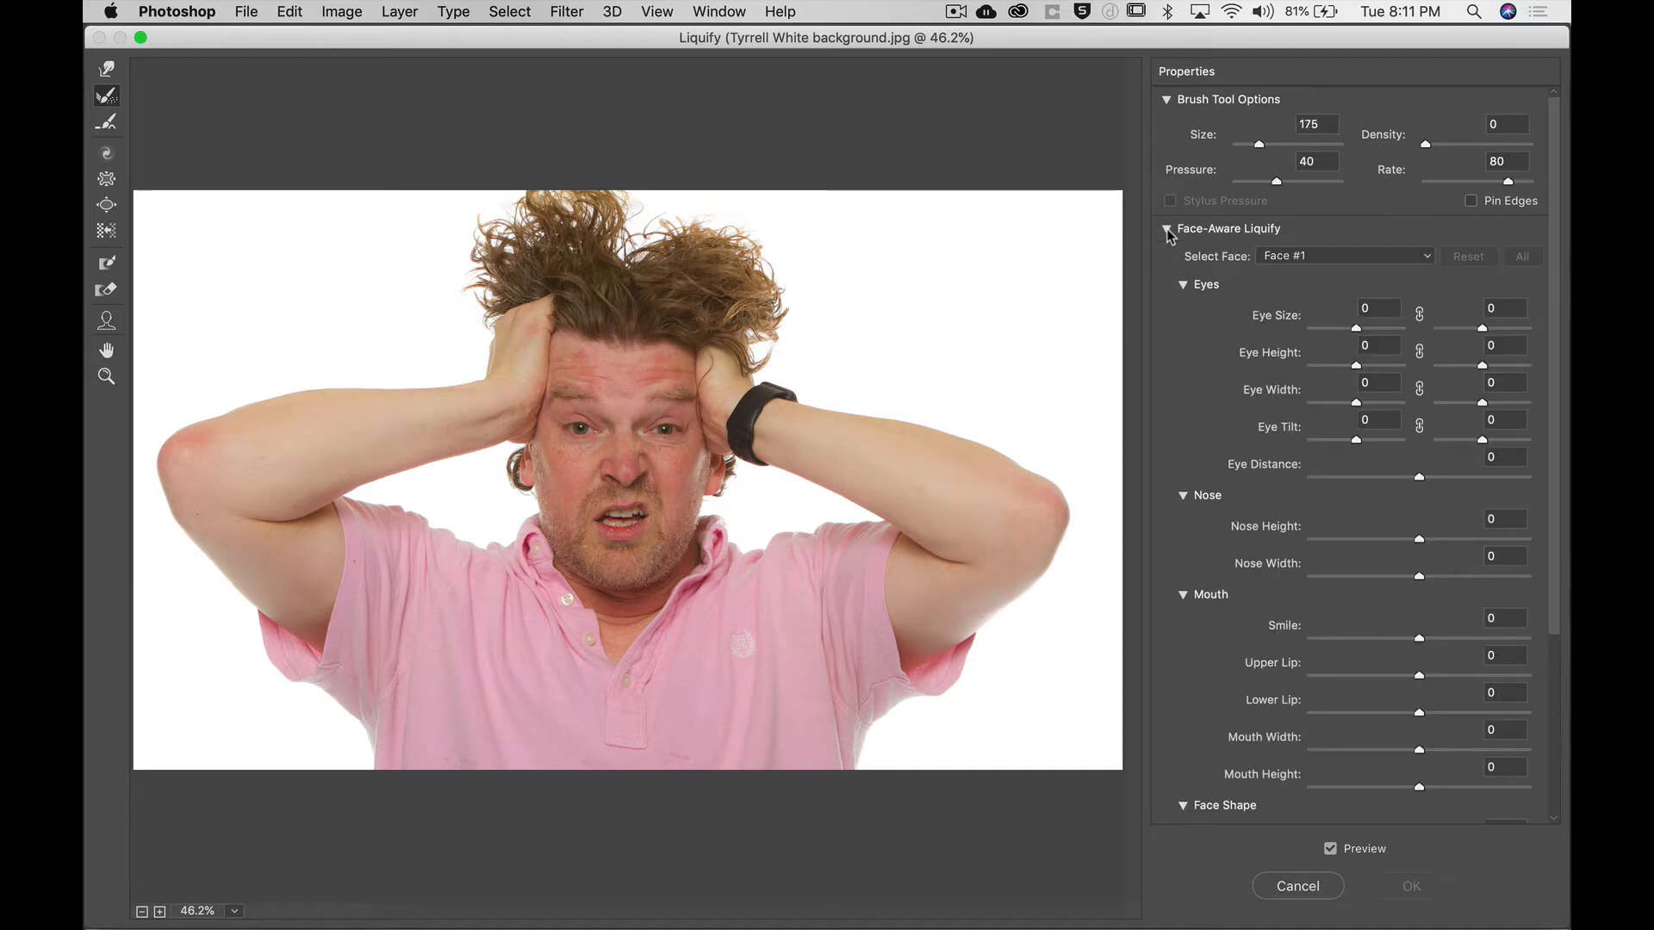
pyautogui.click(1183, 285)
pyautogui.click(1184, 309)
pyautogui.click(1183, 335)
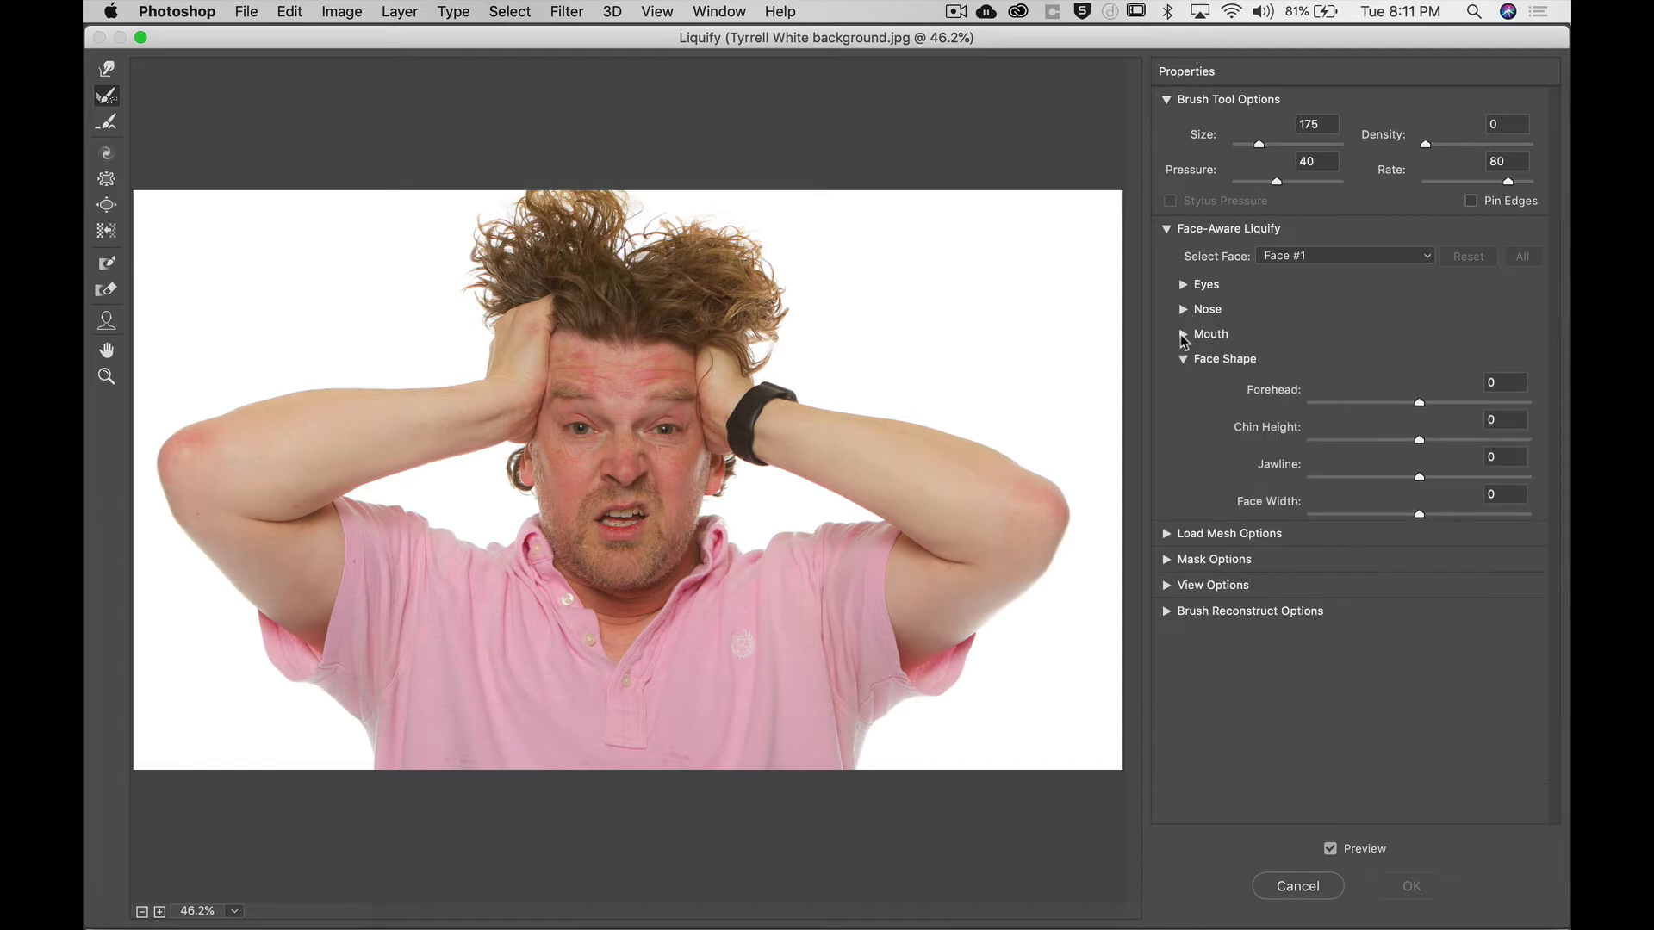
pyautogui.click(1184, 360)
pyautogui.click(1183, 359)
pyautogui.click(1184, 334)
pyautogui.click(1184, 310)
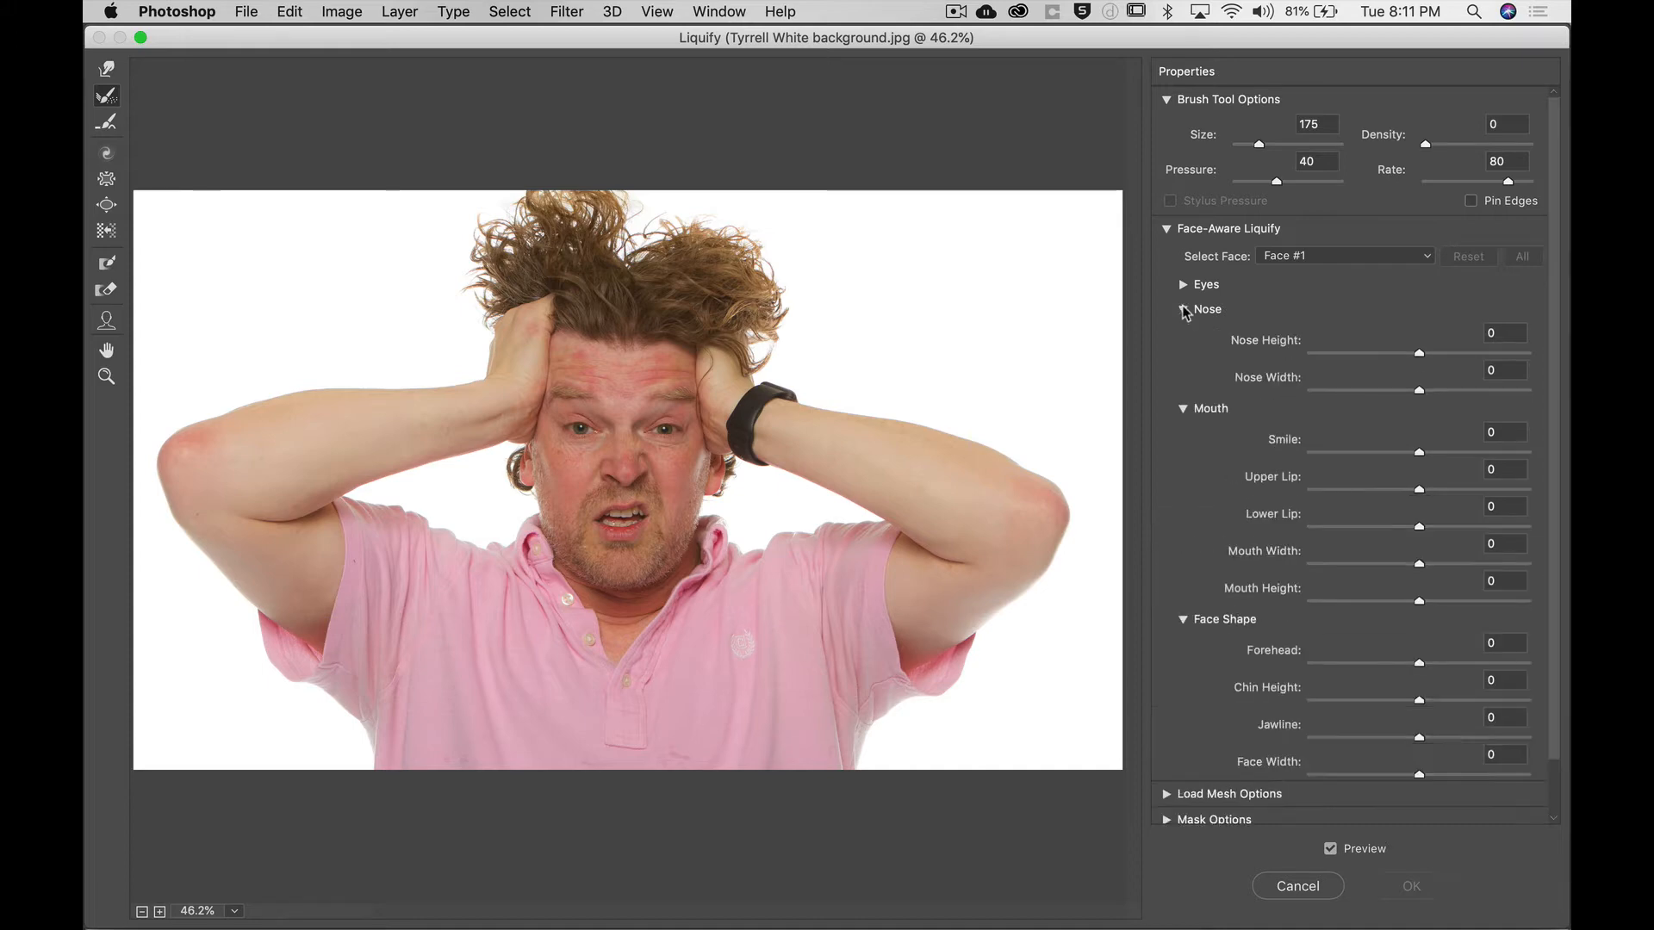
pyautogui.click(1184, 284)
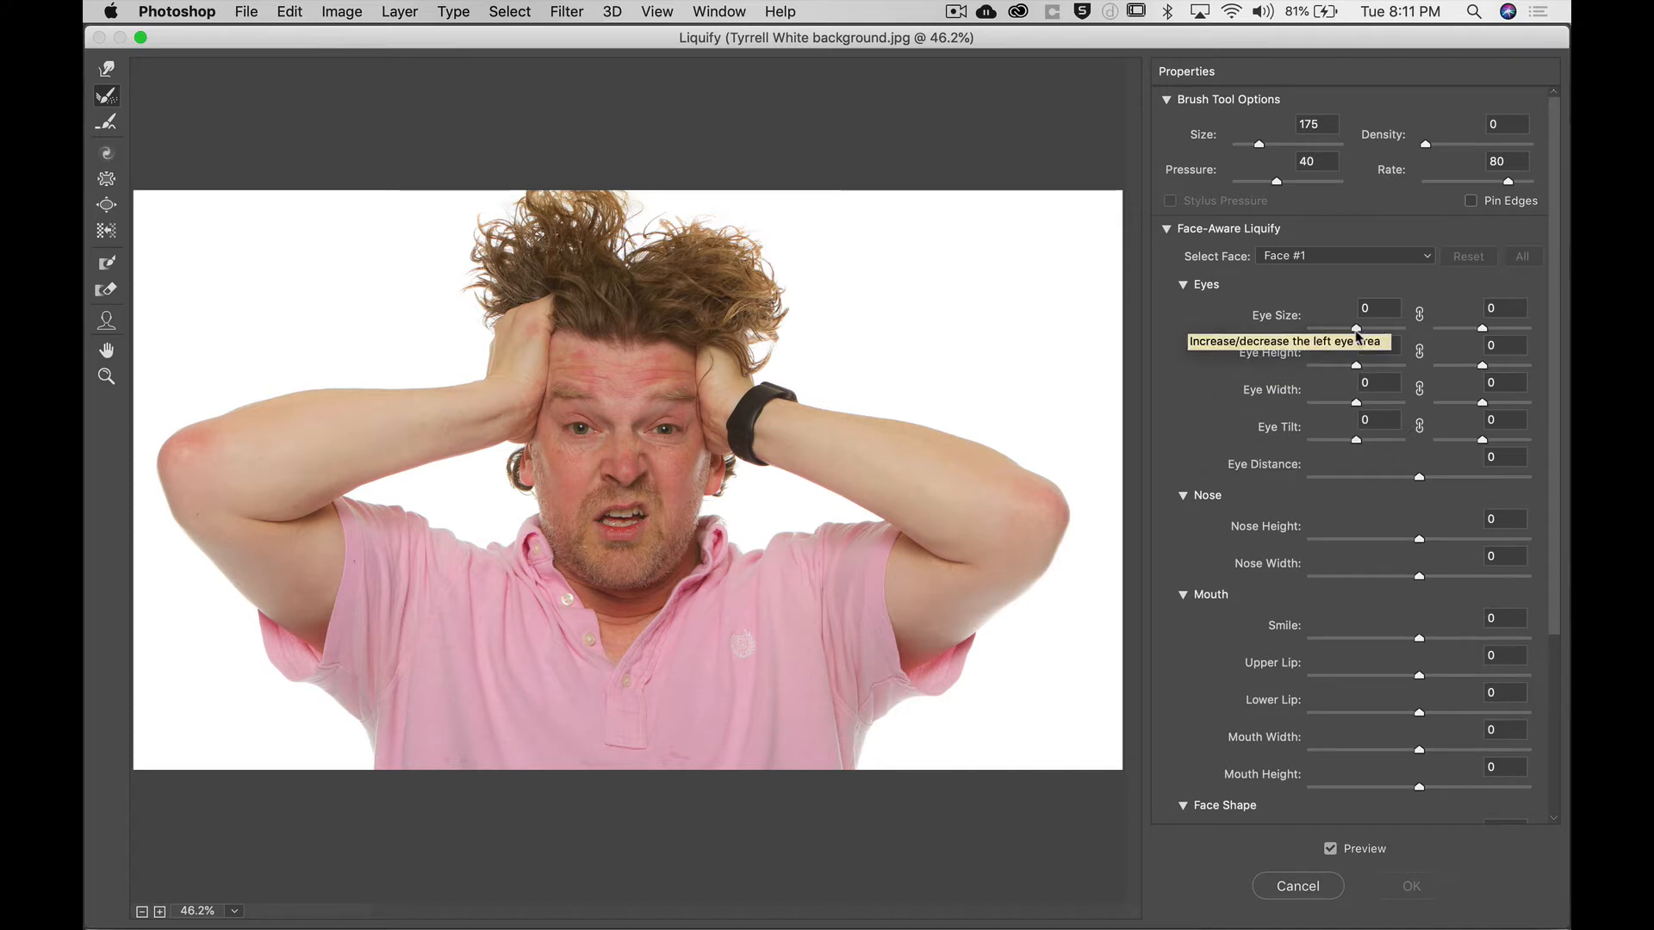
# Set Eye Size to 100 for both eyes.
pyautogui.moveTo(1357, 330)
pyautogui.mouseDown()
pyautogui.moveTo(1491, 325)
pyautogui.moveTo(1379, 330)
pyautogui.mouseUp()
pyautogui.press('super+z')
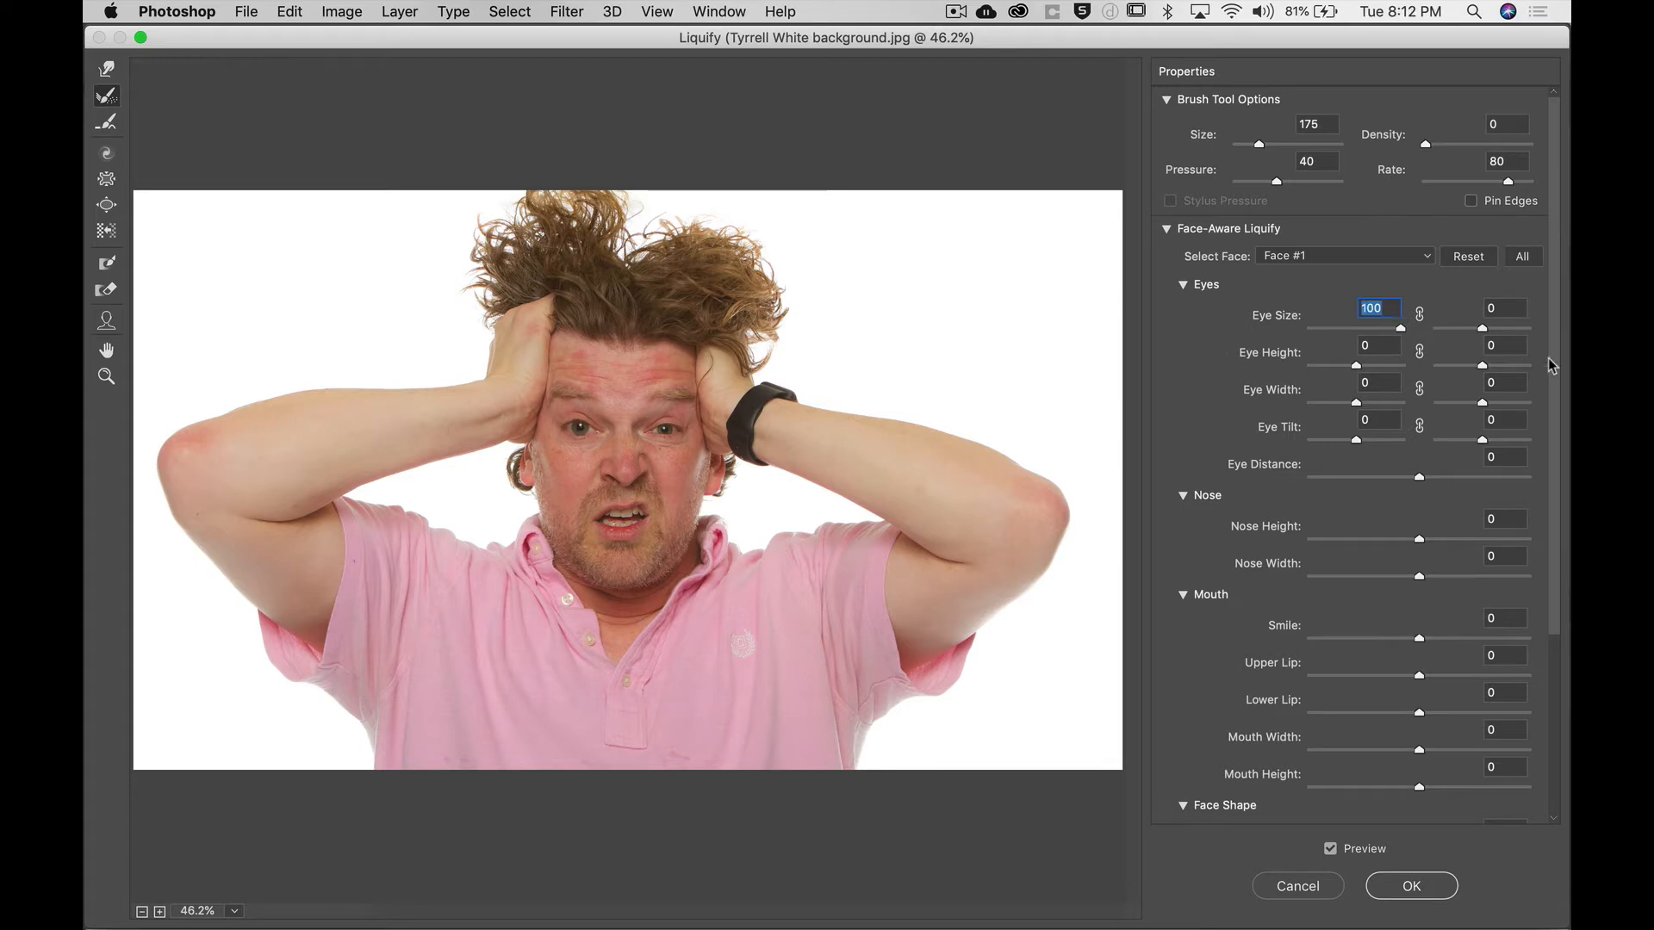
pyautogui.moveTo(1400, 330); pyautogui.dragTo(1566, 328)
# Raise the right eye's height to 100 and set Eye Width to 100 for both eyes.
pyautogui.moveTo(1356, 367)
pyautogui.mouseDown()
pyautogui.moveTo(1438, 364)
pyautogui.moveTo(1284, 362)
pyautogui.moveTo(1357, 366)
pyautogui.mouseUp()
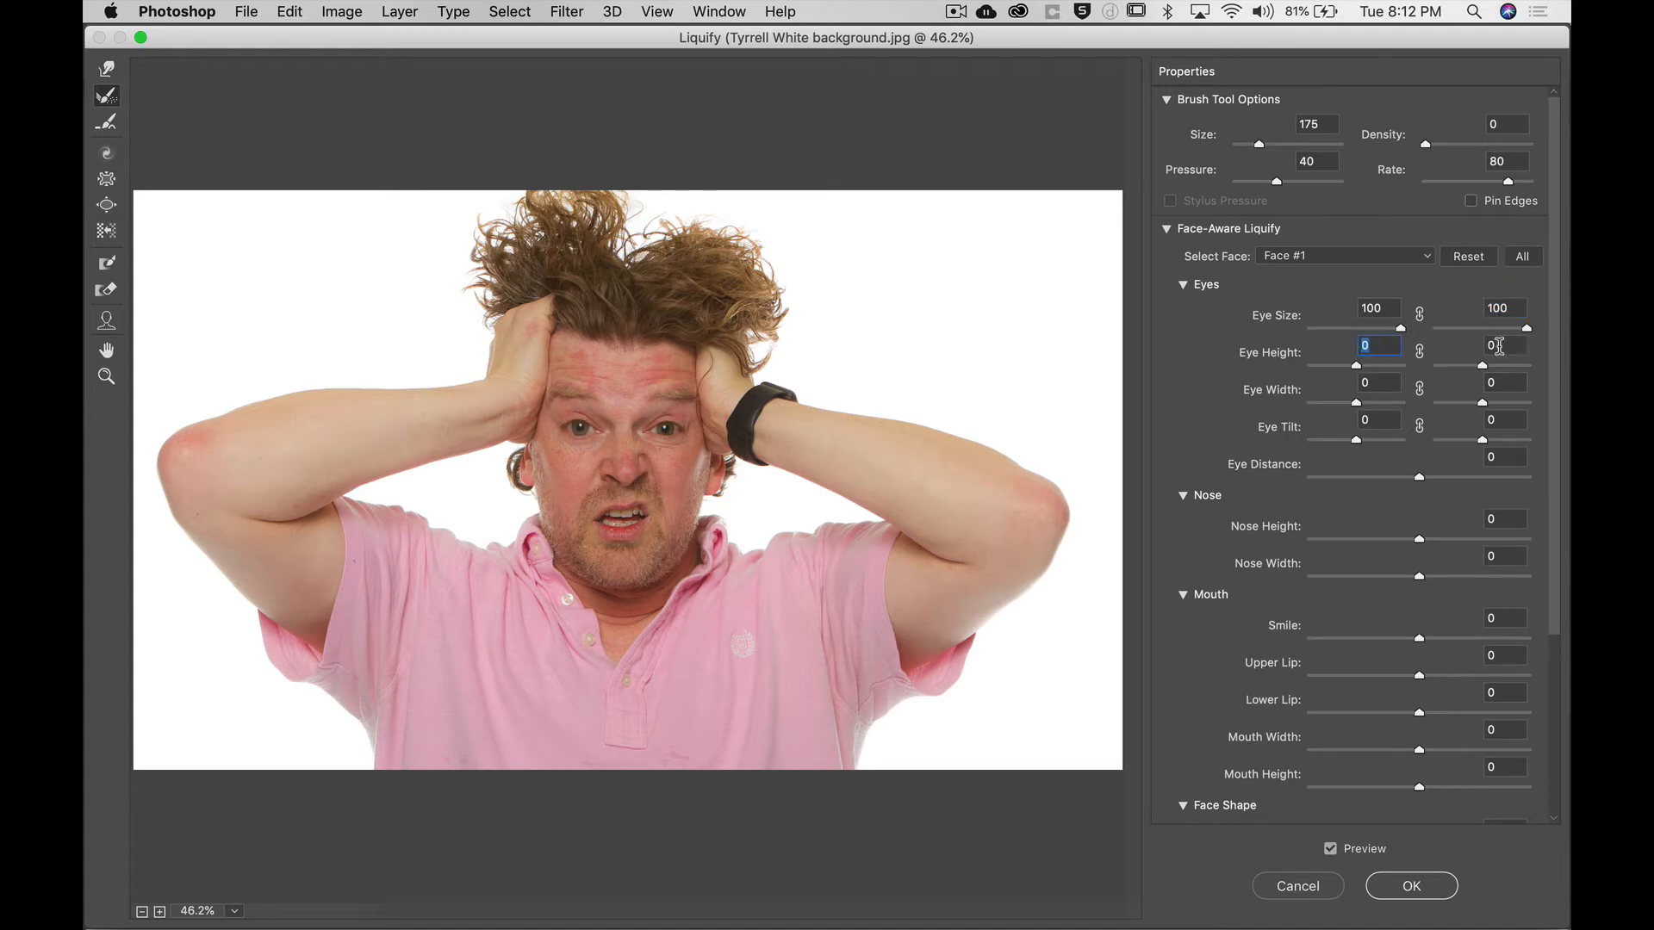
pyautogui.moveTo(1482, 363); pyautogui.dragTo(1564, 364)
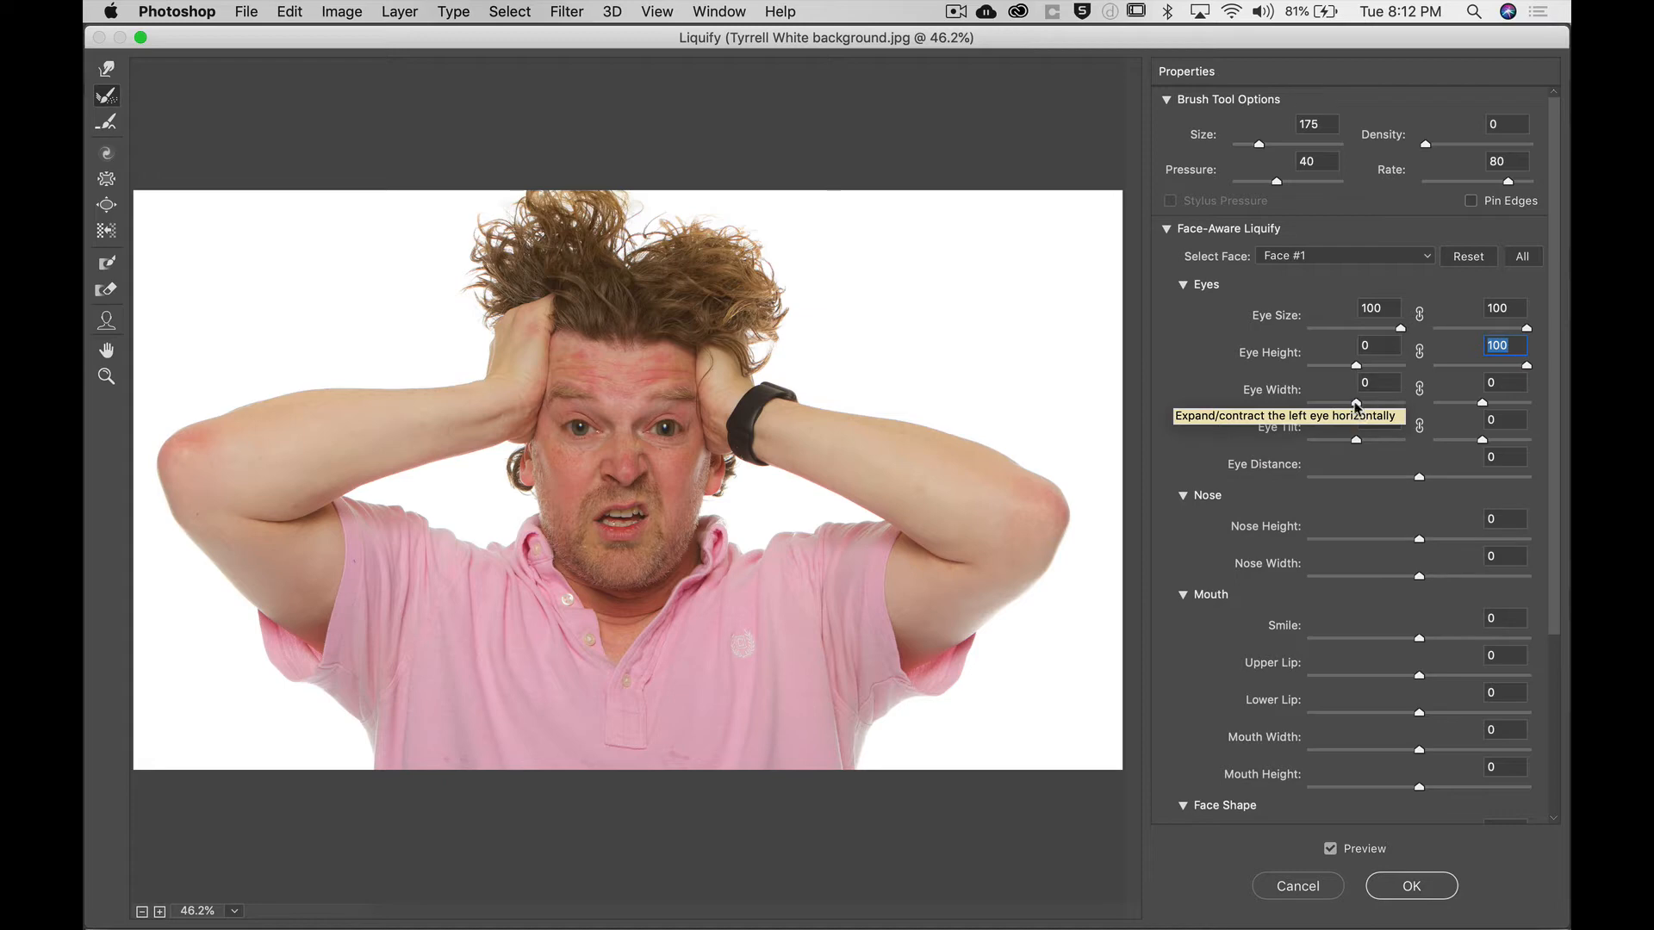
pyautogui.moveTo(1357, 405); pyautogui.dragTo(1564, 403)
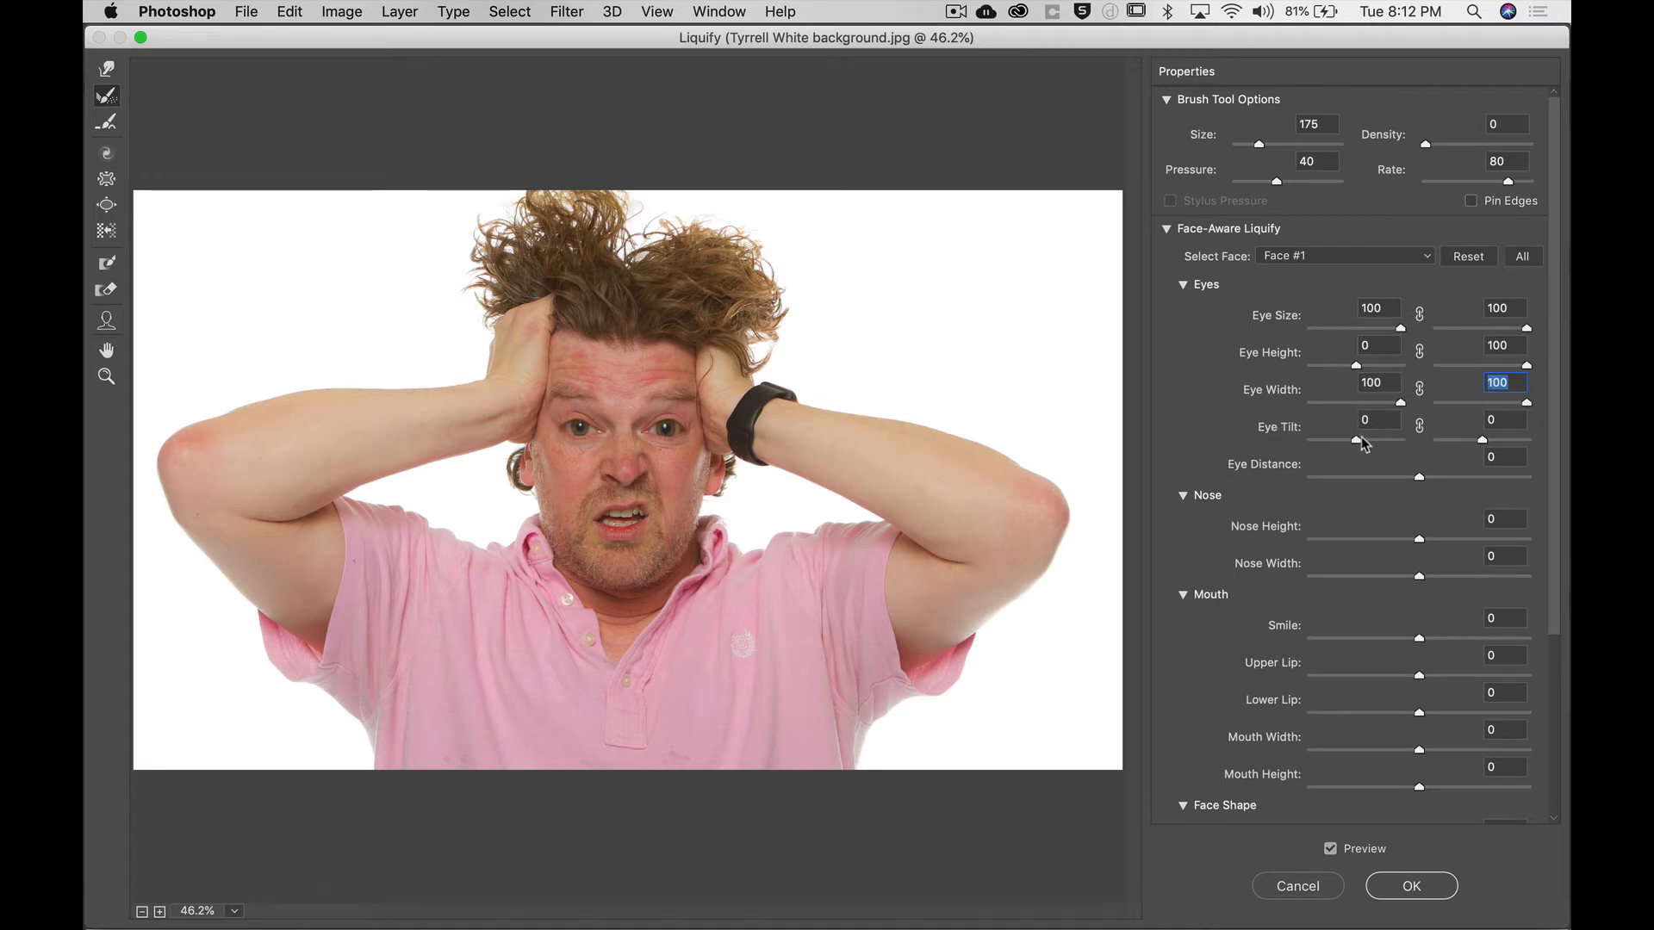
# Set the left eye's Eye Tilt to 17.
pyautogui.moveTo(1358, 440); pyautogui.dragTo(1249, 435)
pyautogui.press('Down')
pyautogui.press('Down')
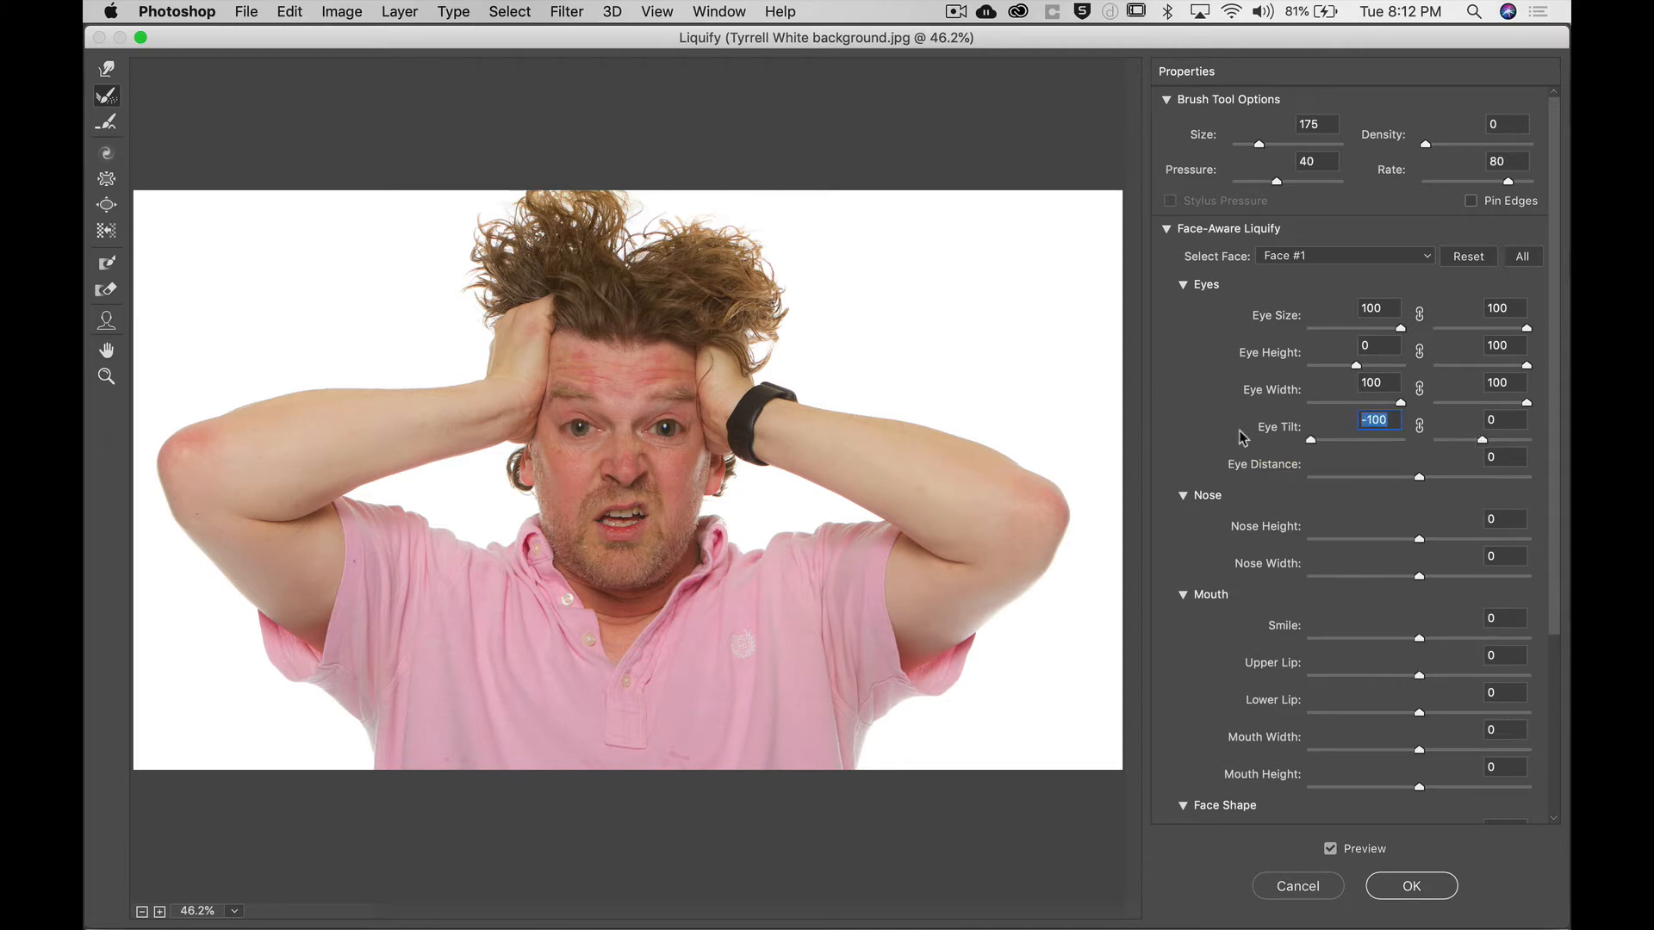
pyautogui.write('24')
pyautogui.press('Return')
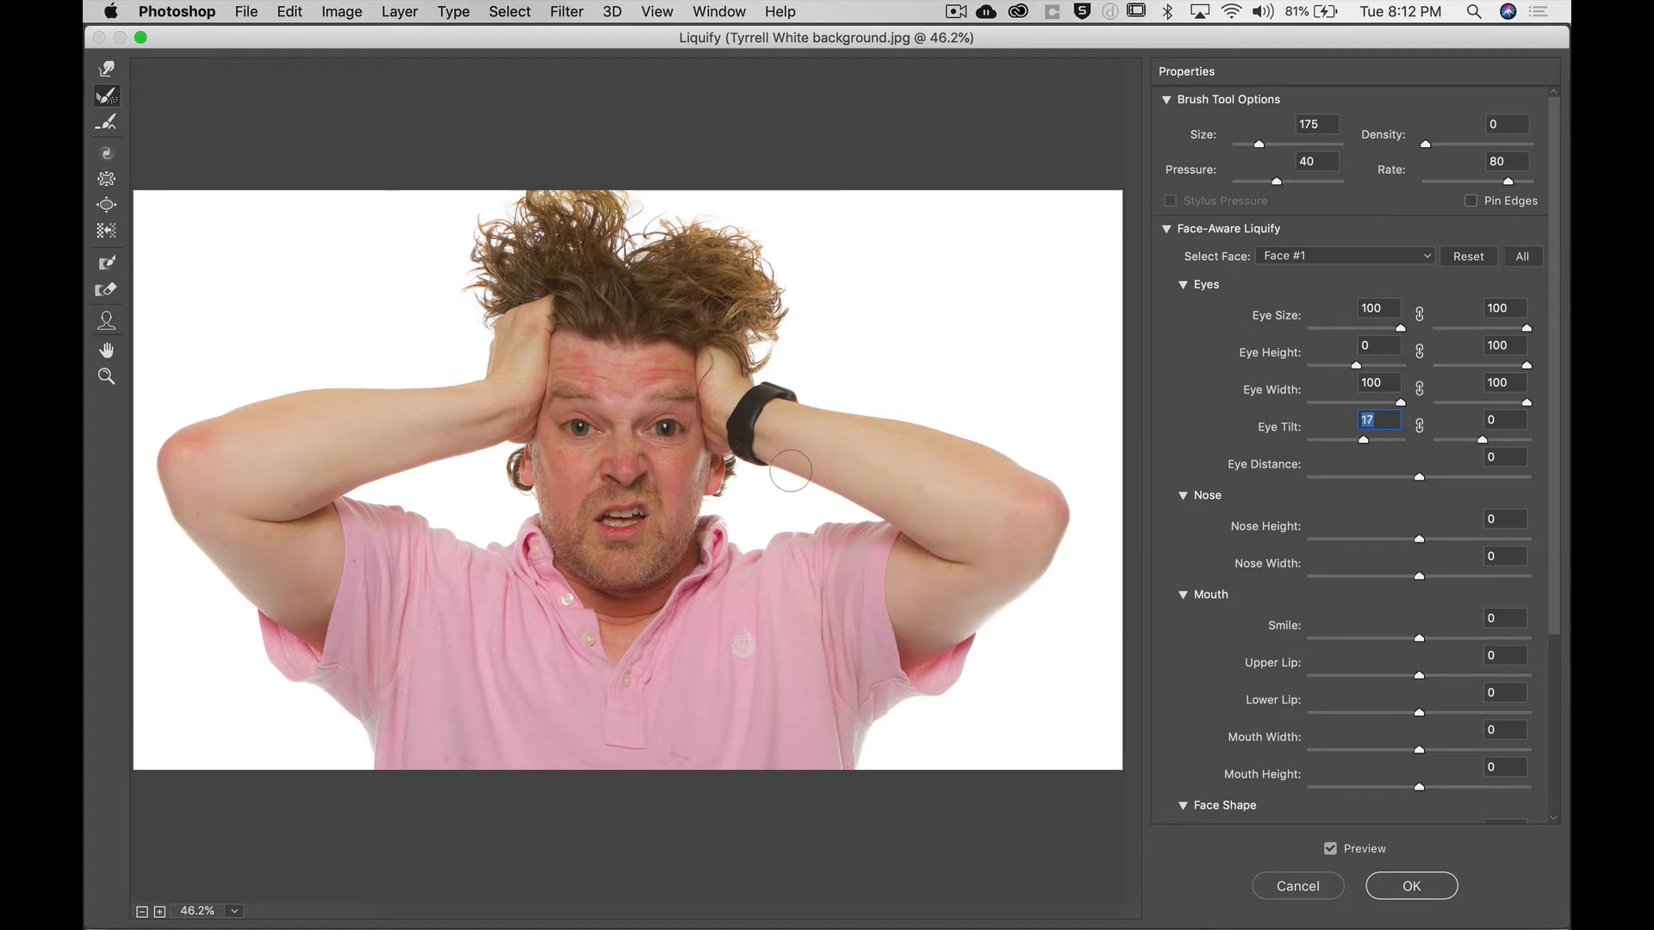
# Zoom in on the face at 100% to examine the eye changes.
pyautogui.press('z')
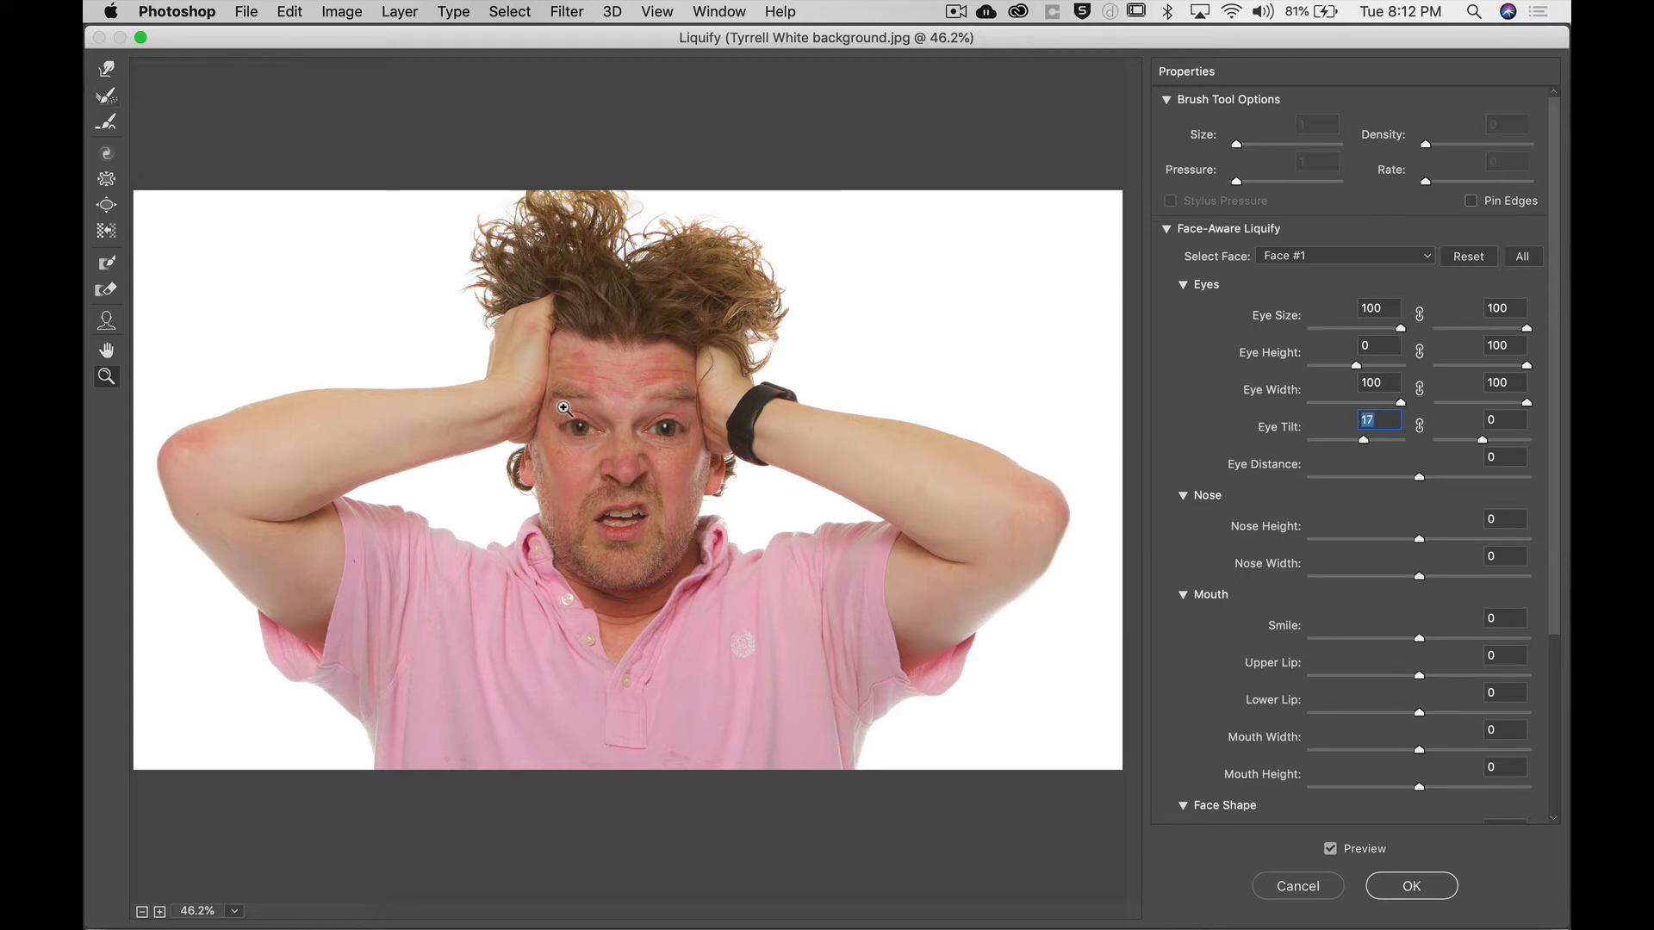
pyautogui.moveTo(639, 422)
pyautogui.mouseDown()
pyautogui.moveTo(659, 425)
pyautogui.moveTo(587, 426)
pyautogui.mouseUp()
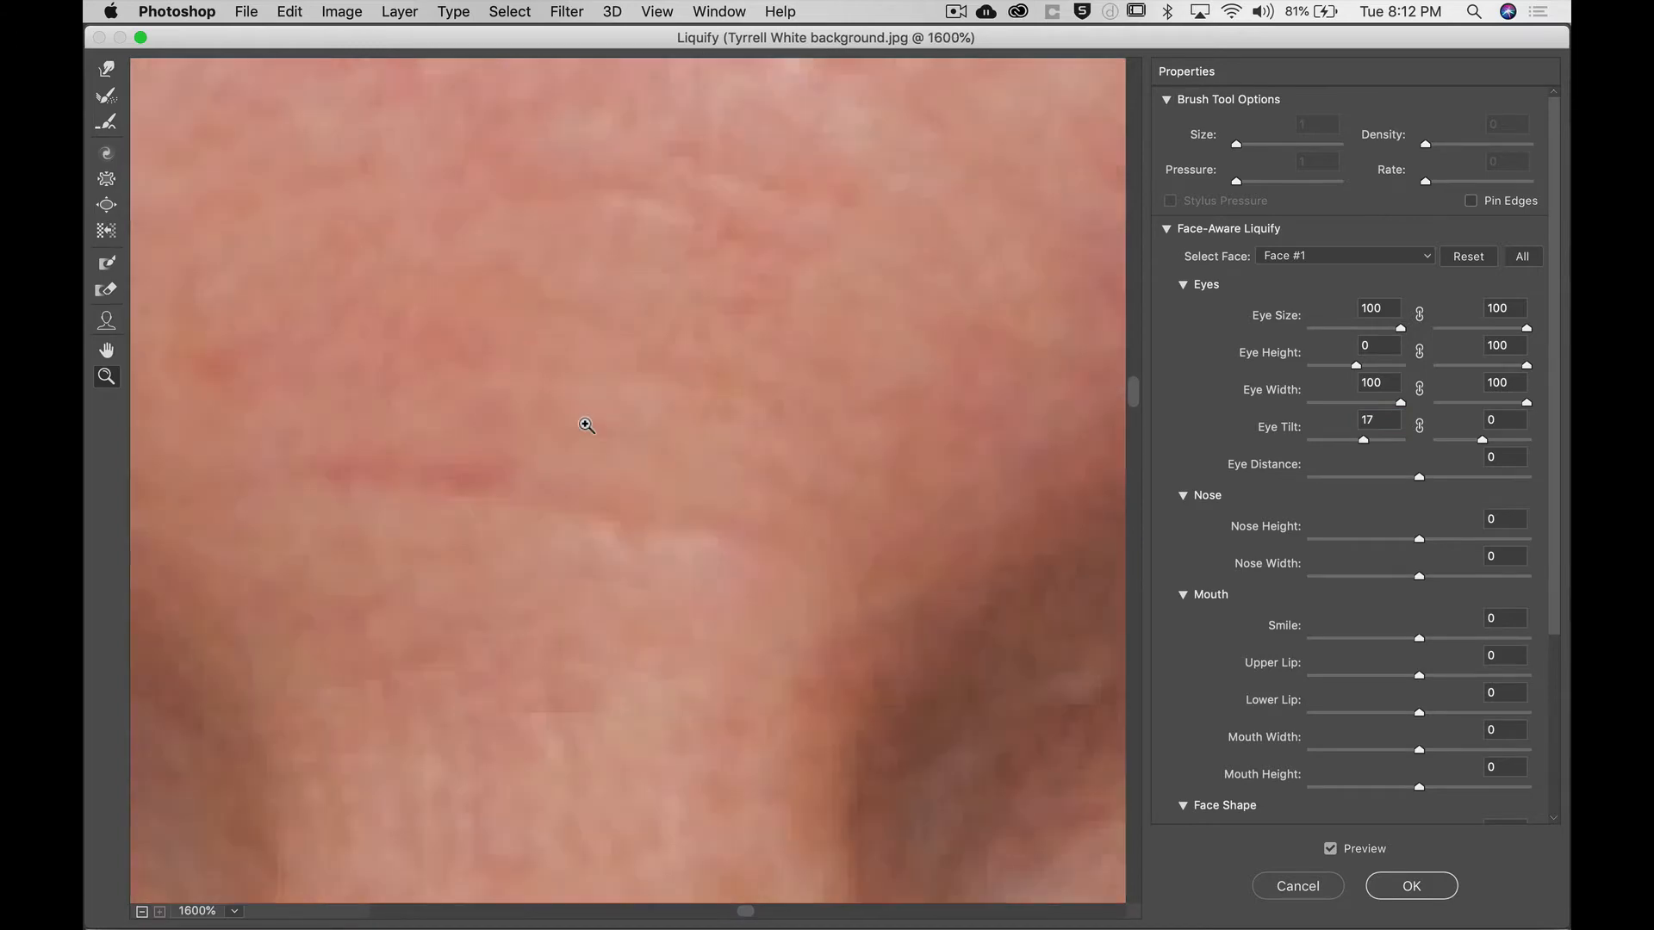
pyautogui.press('super+0')
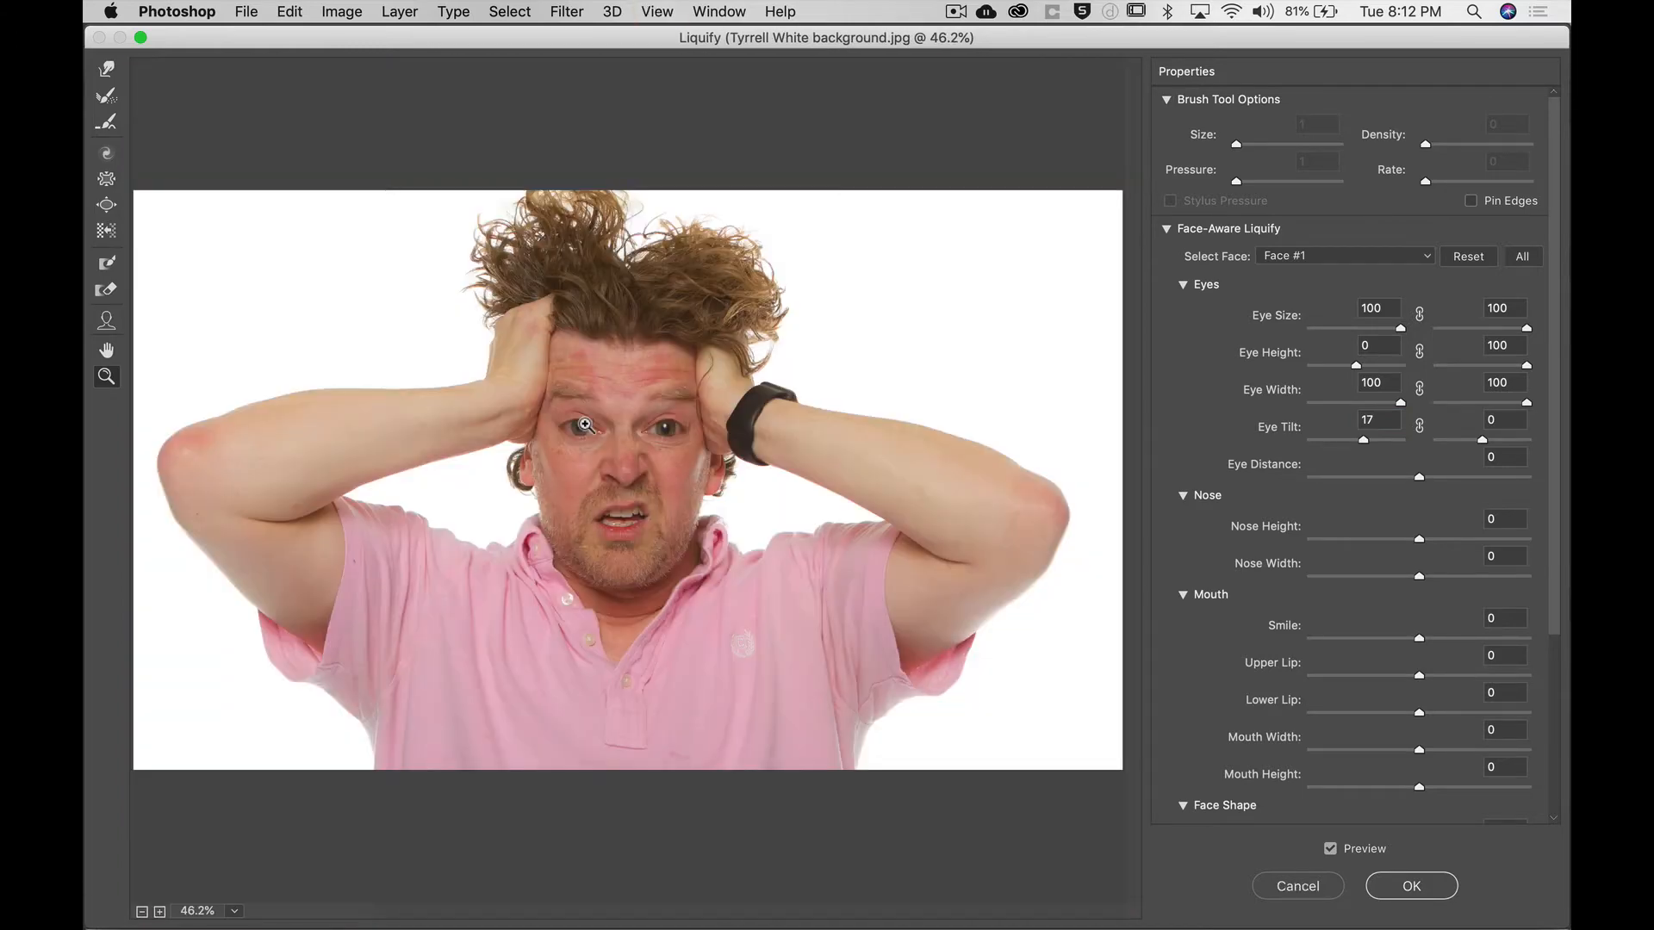
pyautogui.click(586, 428)
pyautogui.click(622, 428)
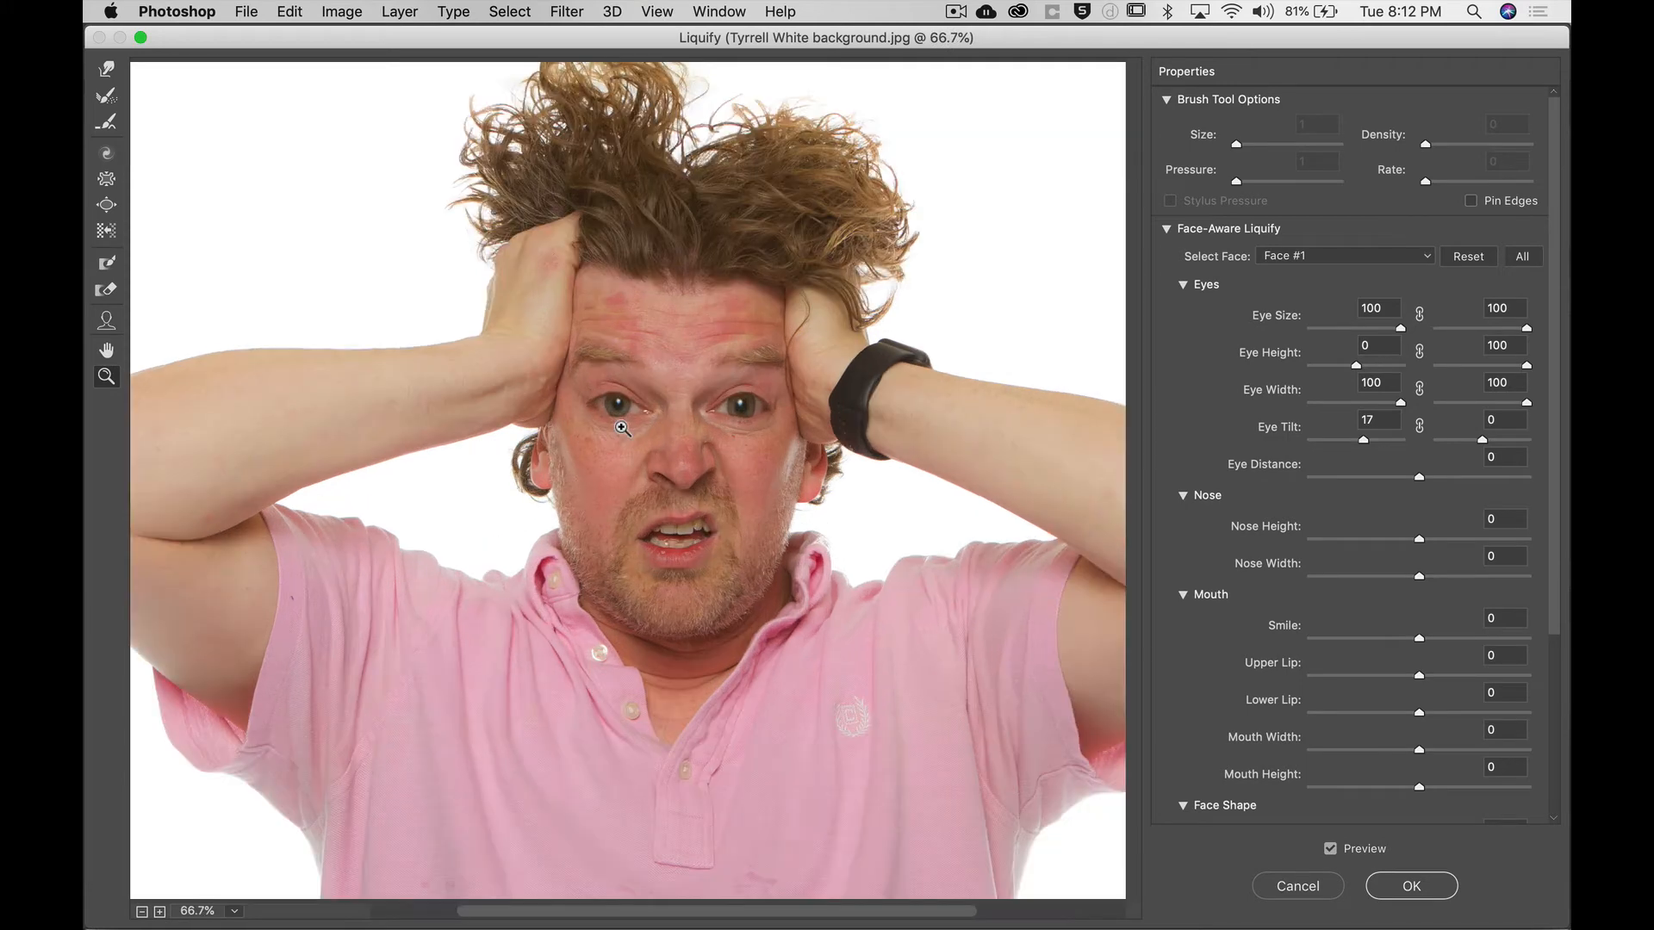
pyautogui.click(622, 408)
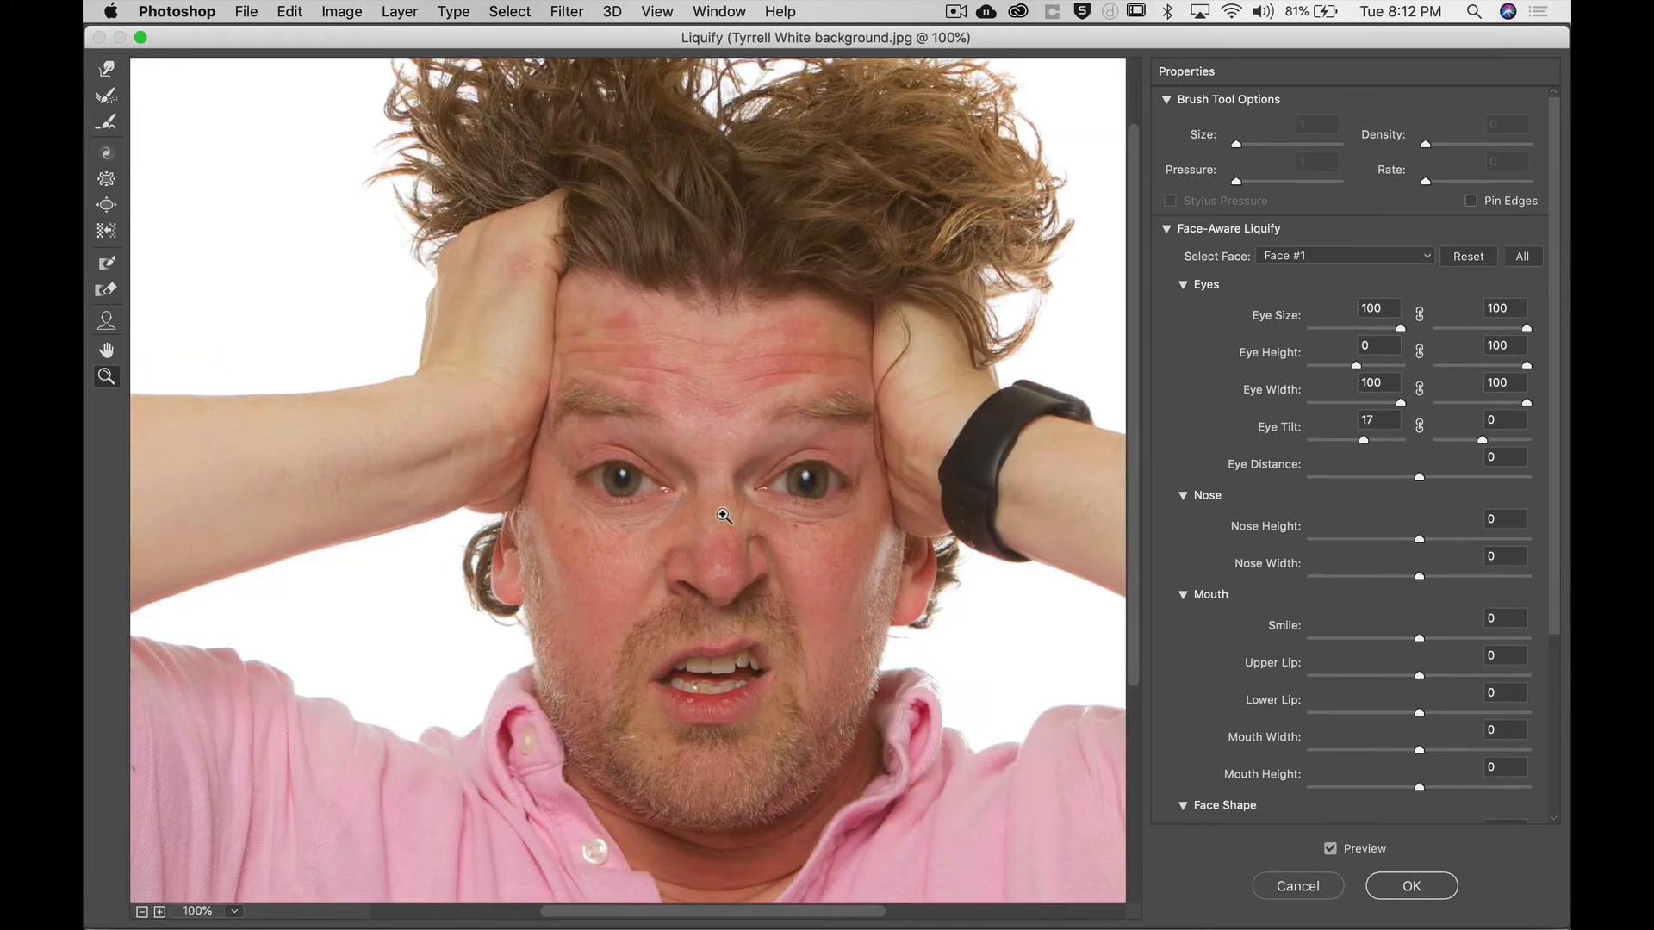
pyautogui.moveTo(720, 501); pyautogui.dragTo(588, 484)
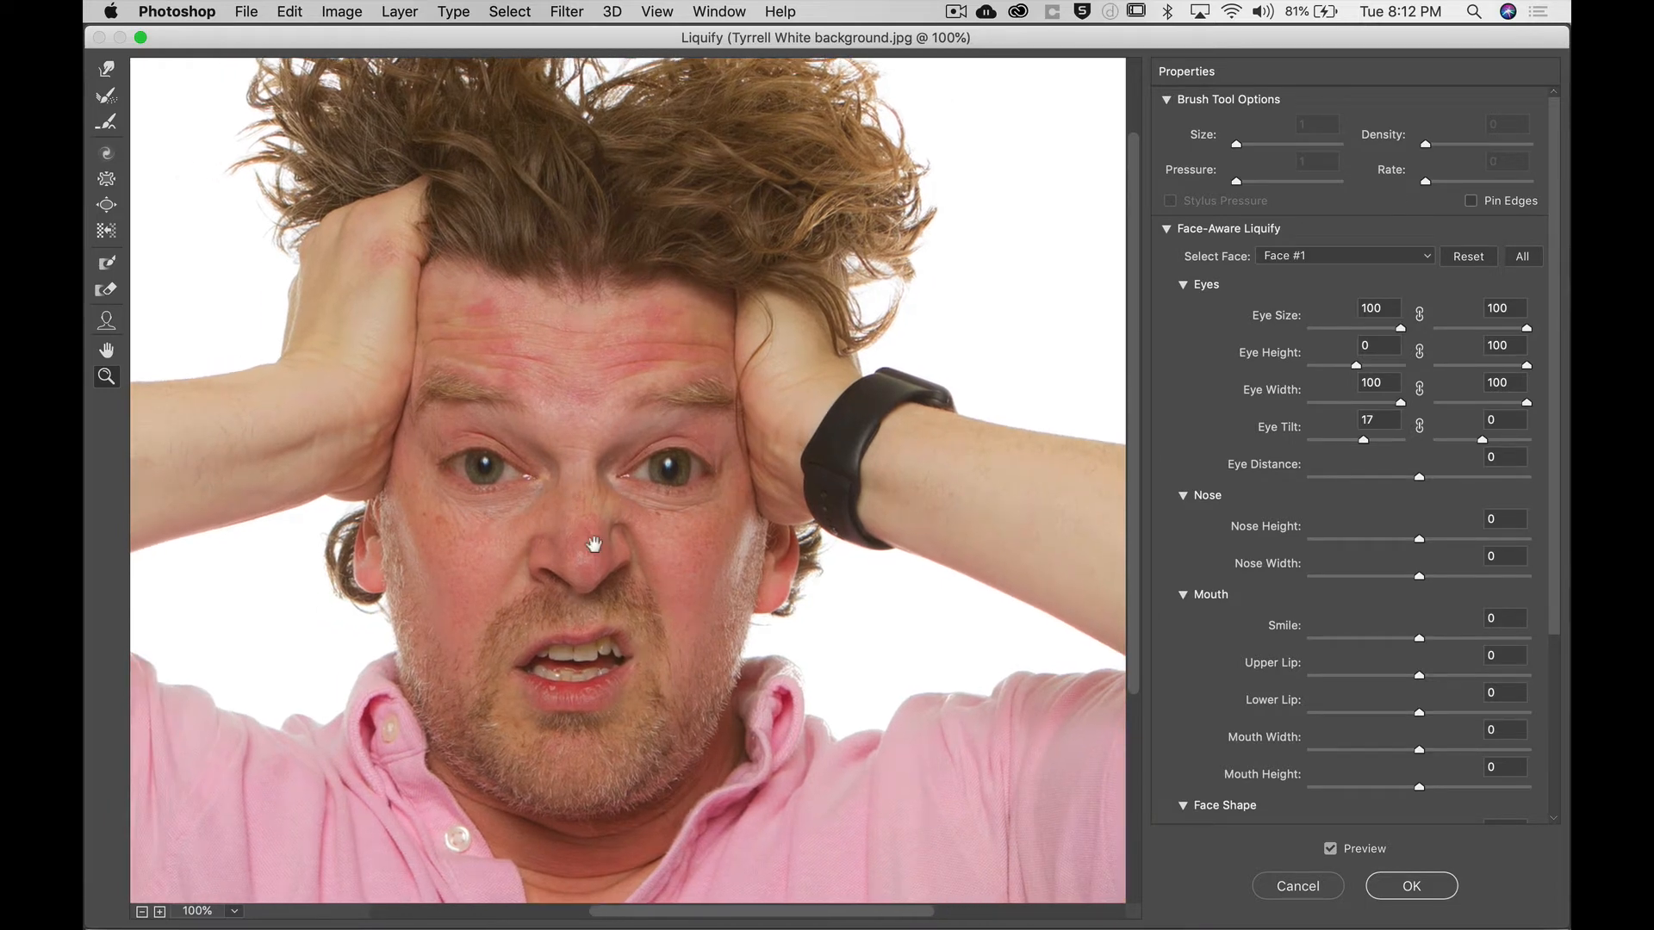
pyautogui.moveTo(565, 528)
pyautogui.mouseDown()
pyautogui.moveTo(790, 495)
pyautogui.moveTo(603, 489)
pyautogui.mouseUp()
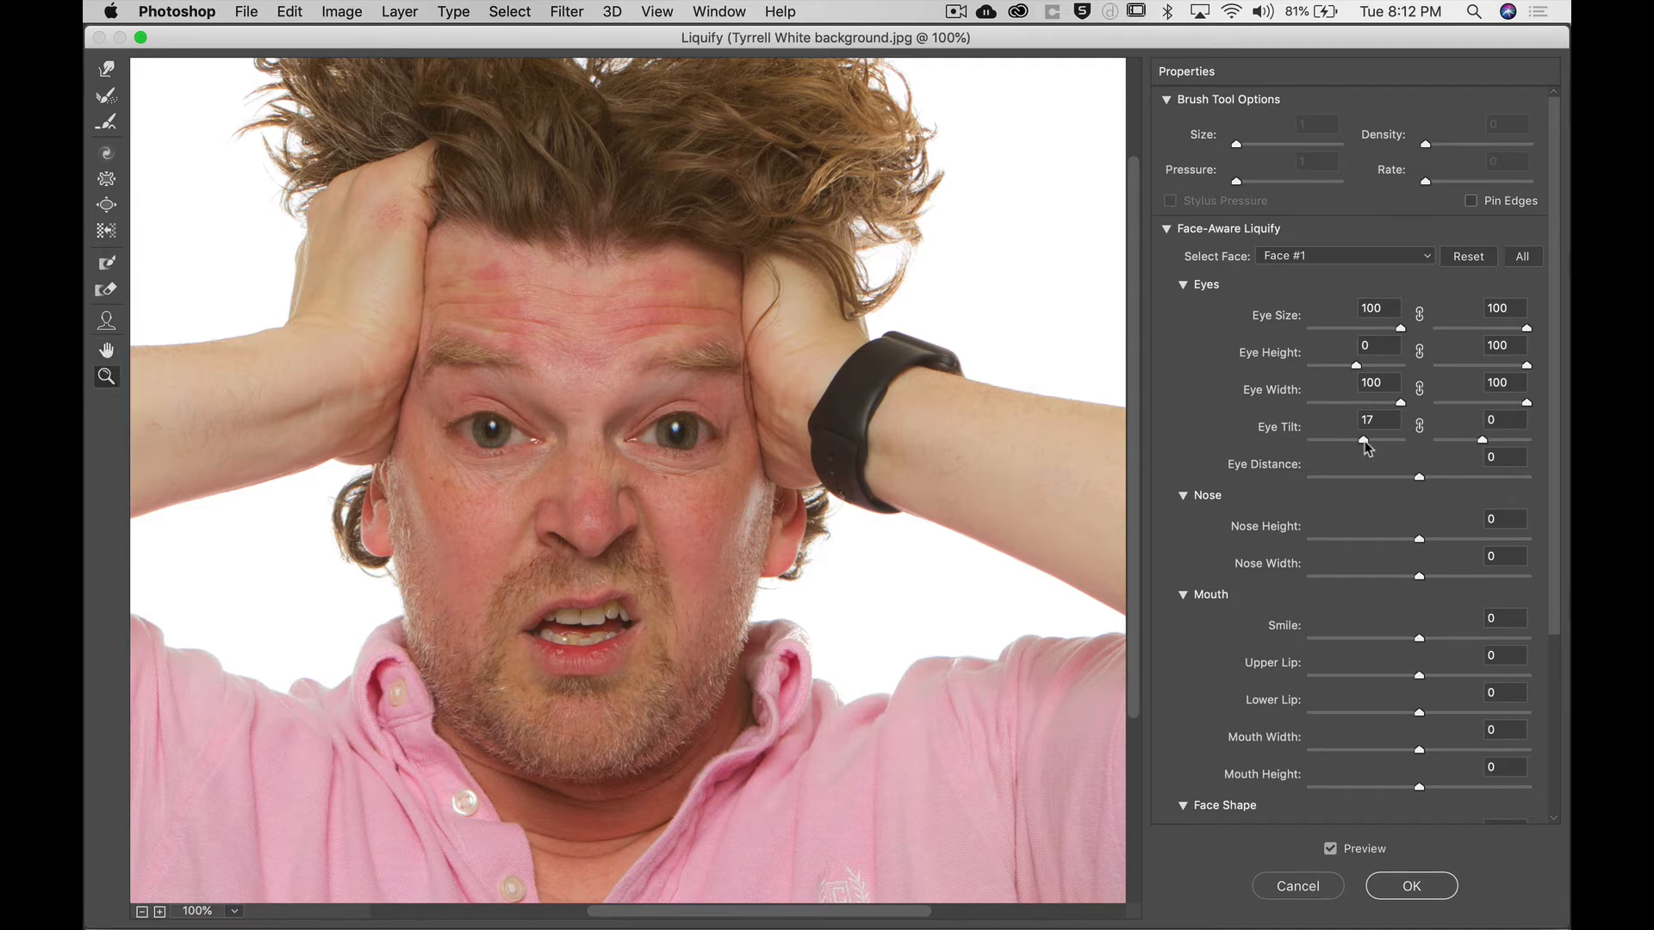
# Set Eye Tilt to 100 for both eyes and Nose Height to 100.
pyautogui.moveTo(1365, 440); pyautogui.dragTo(1568, 444)
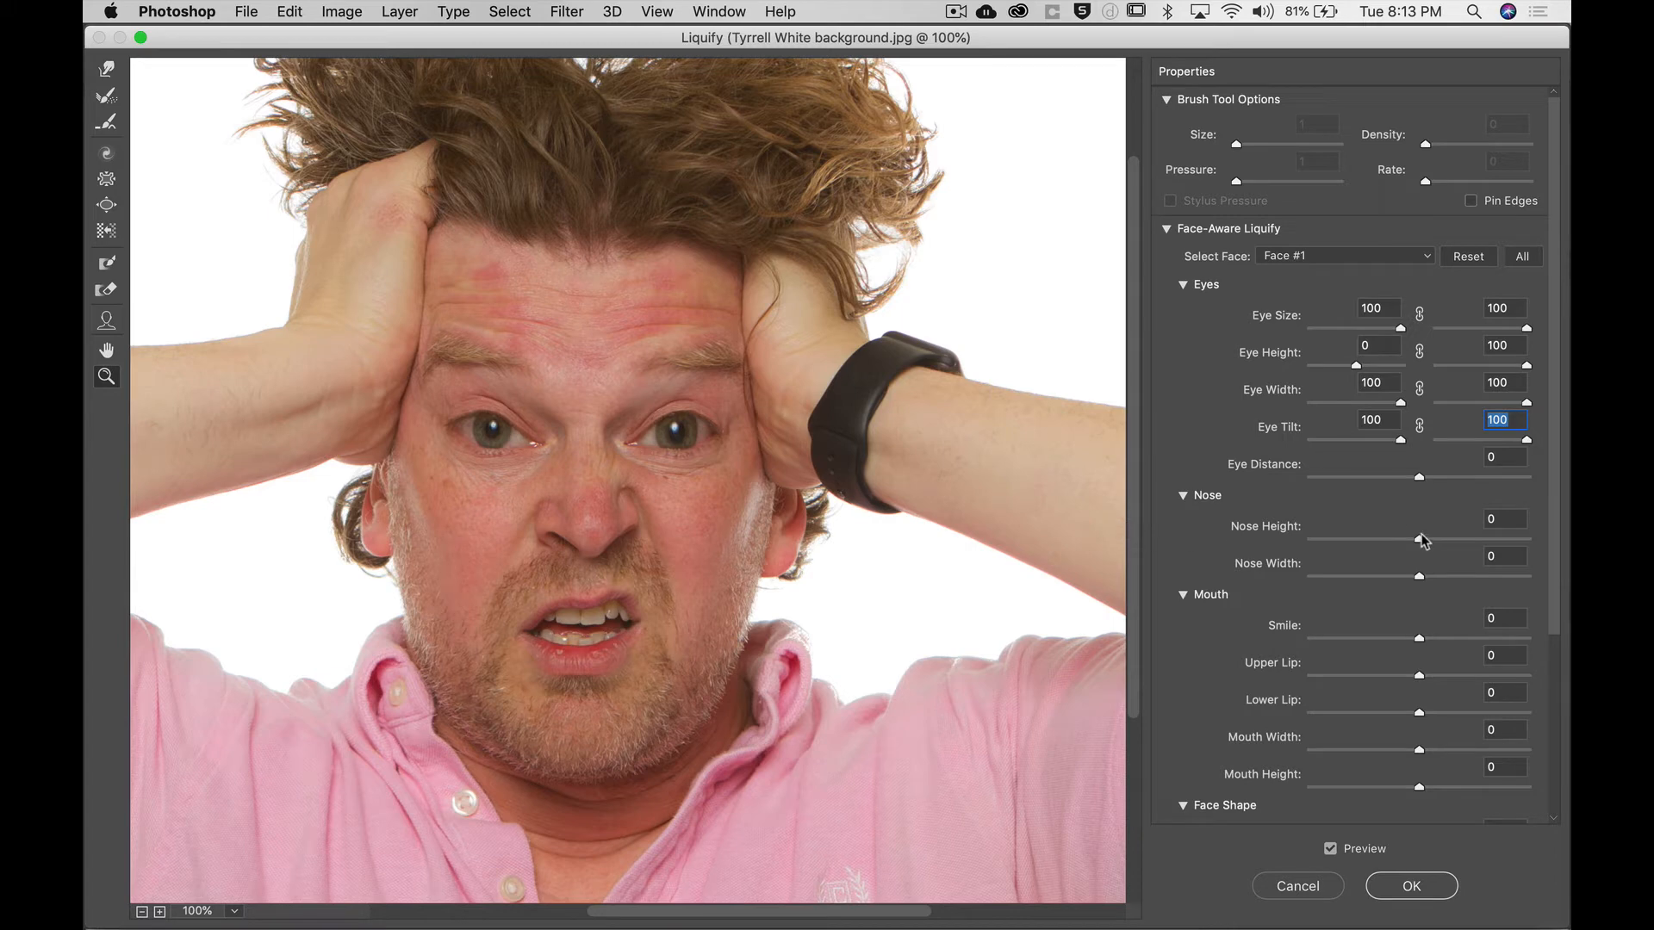
pyautogui.moveTo(1420, 539); pyautogui.dragTo(1537, 540)
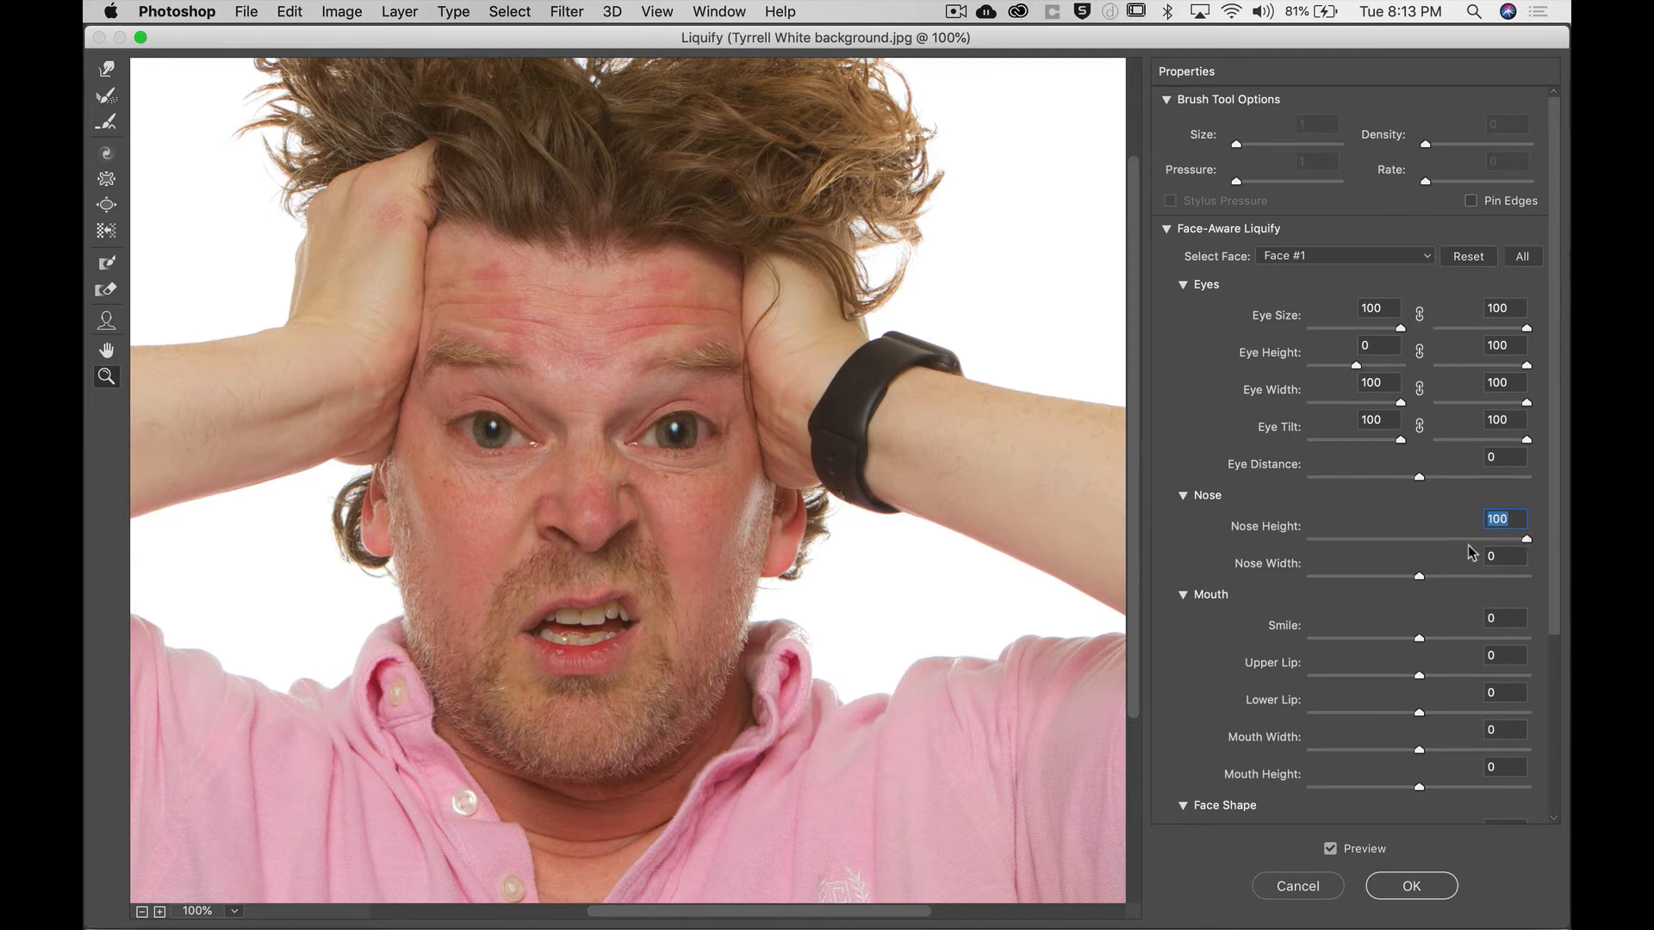
# Set Nose Width to -100, Smile and Lower Lip to 100, and Upper Lip to 92.
pyautogui.moveTo(1420, 576); pyautogui.dragTo(1236, 579)
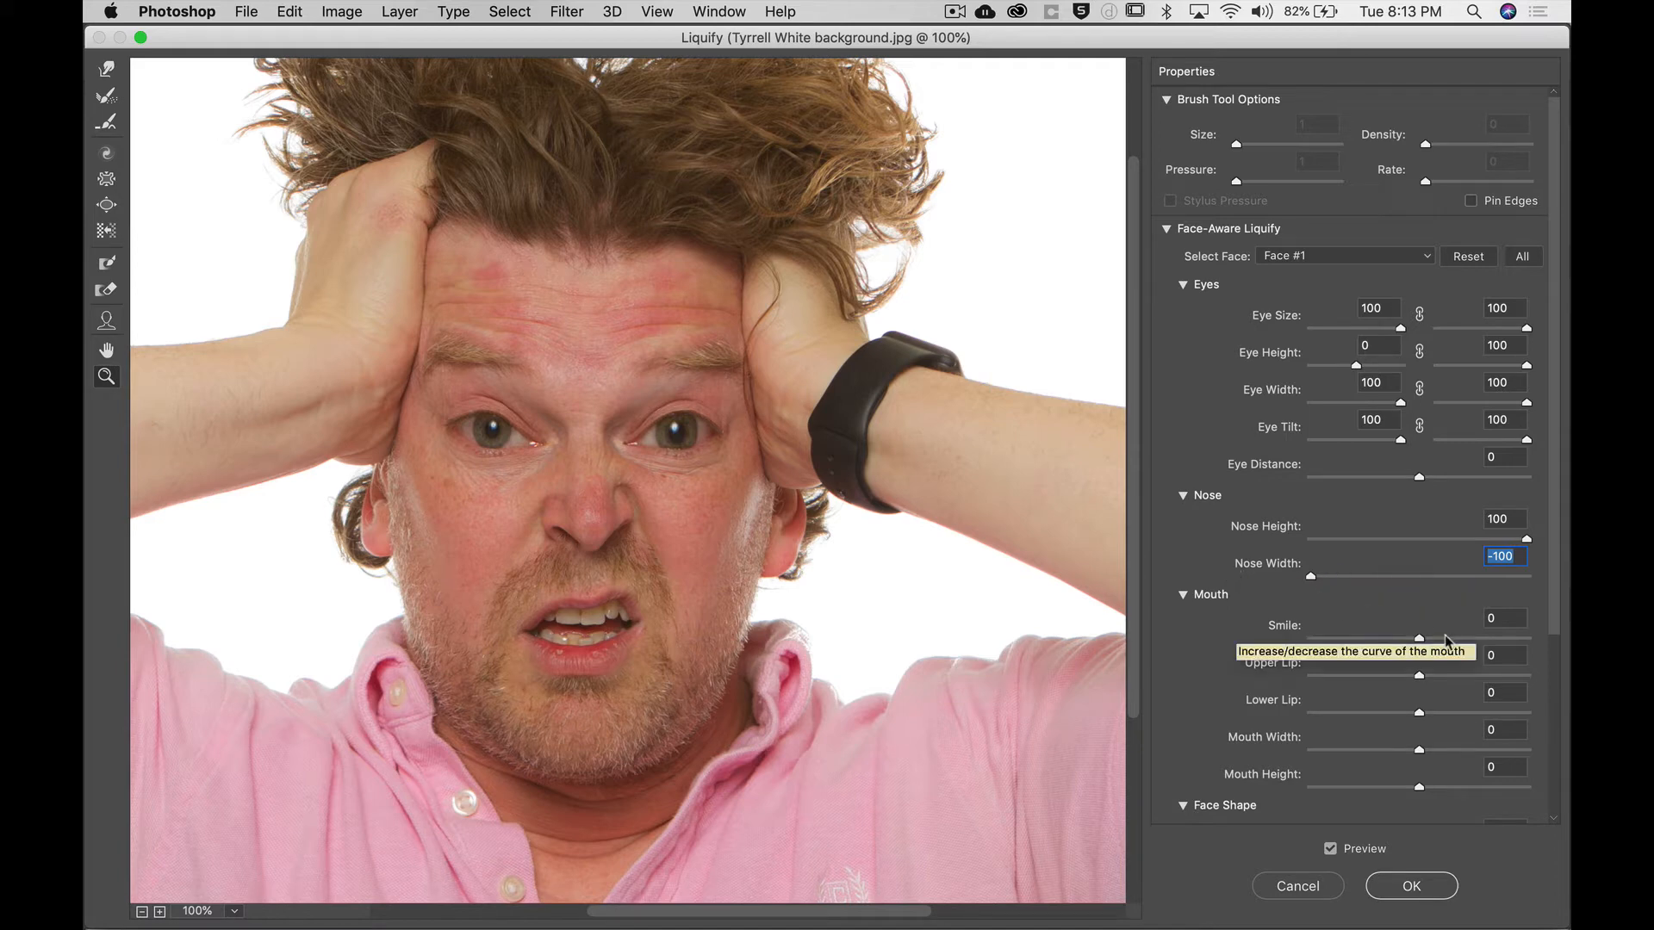
pyautogui.moveTo(1420, 642); pyautogui.dragTo(1567, 633)
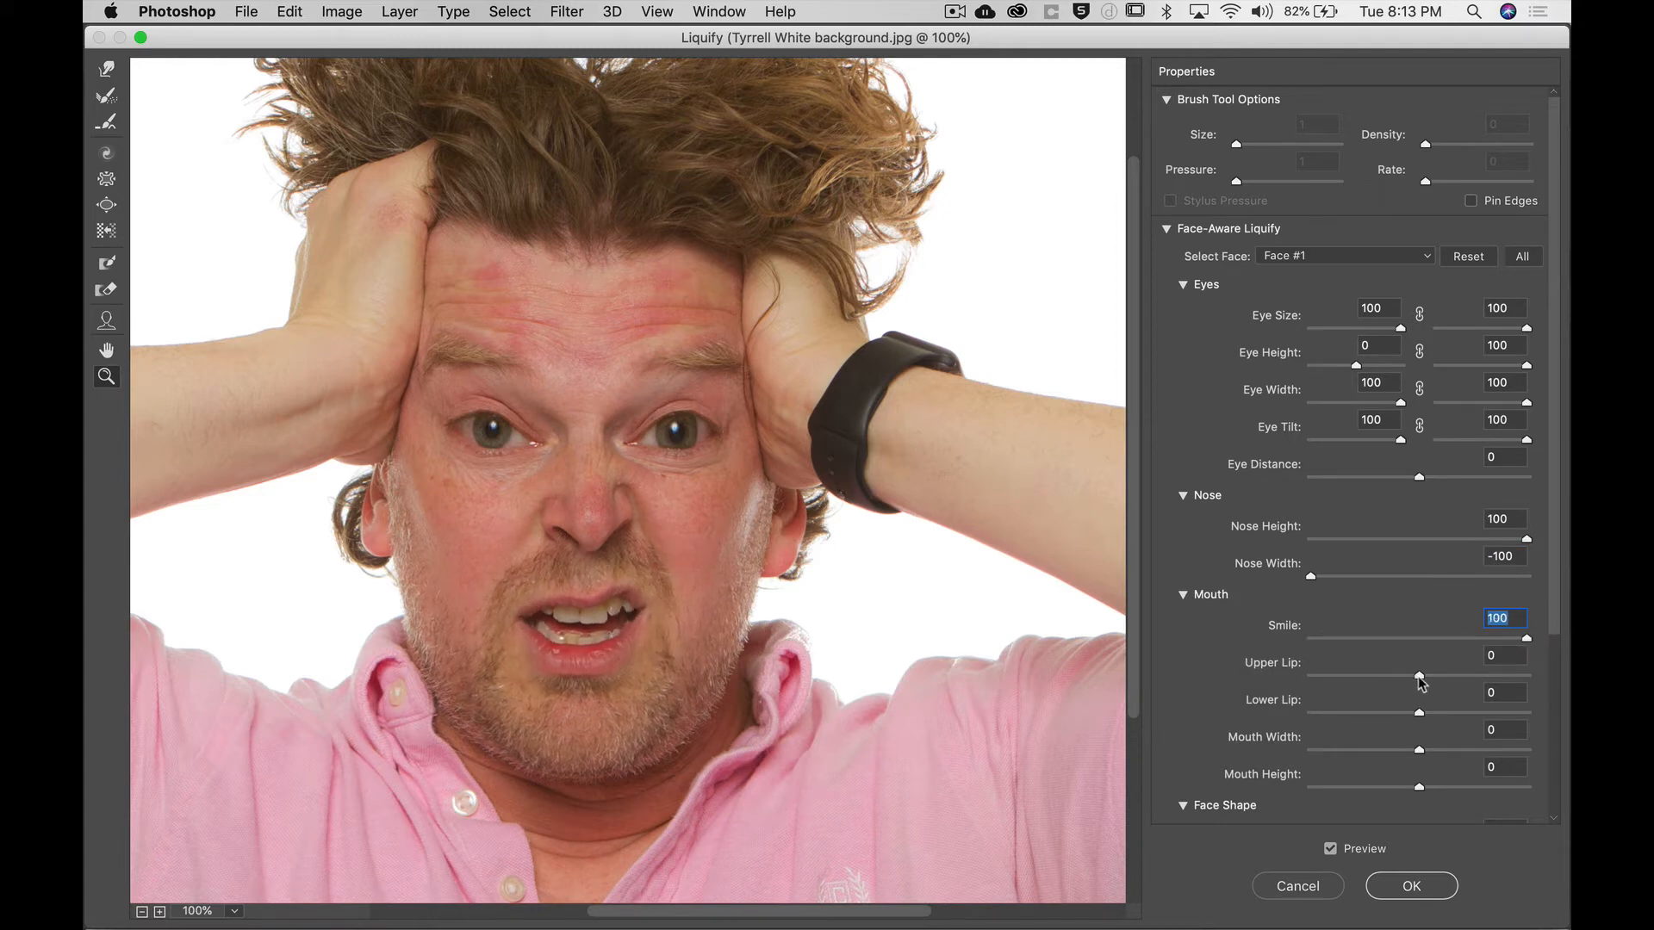
pyautogui.moveTo(1418, 675); pyautogui.dragTo(1513, 669)
pyautogui.moveTo(1419, 712); pyautogui.dragTo(1542, 713)
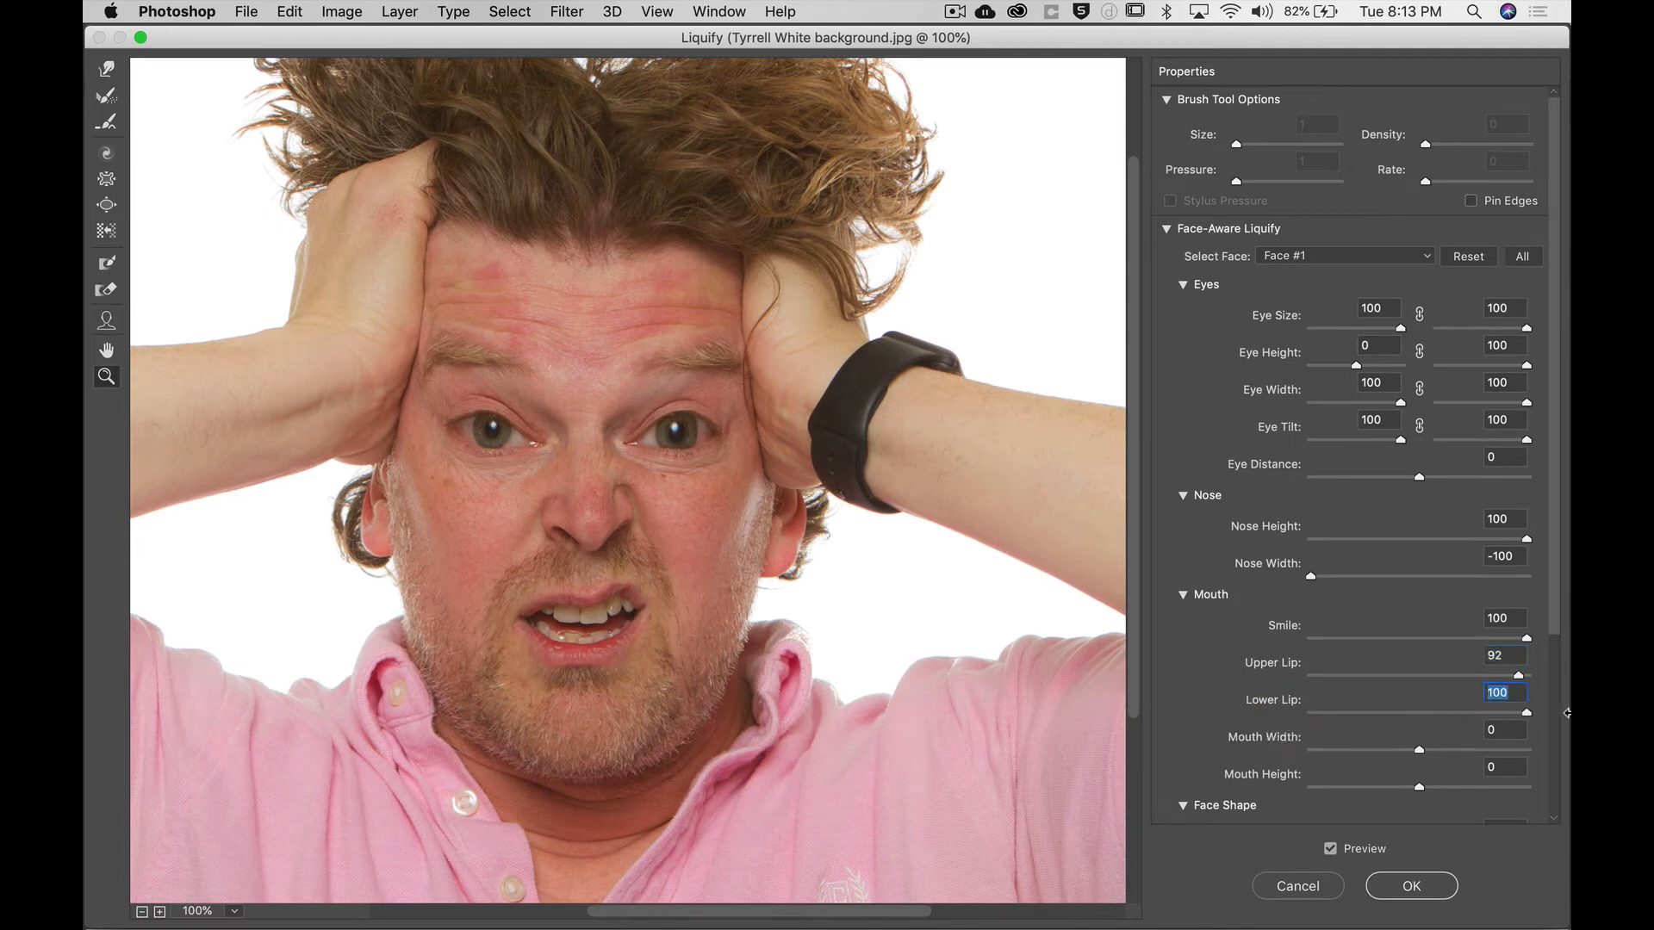
# Set Mouth Width and Mouth Height both to 100.
pyautogui.moveTo(1420, 750); pyautogui.dragTo(1550, 753)
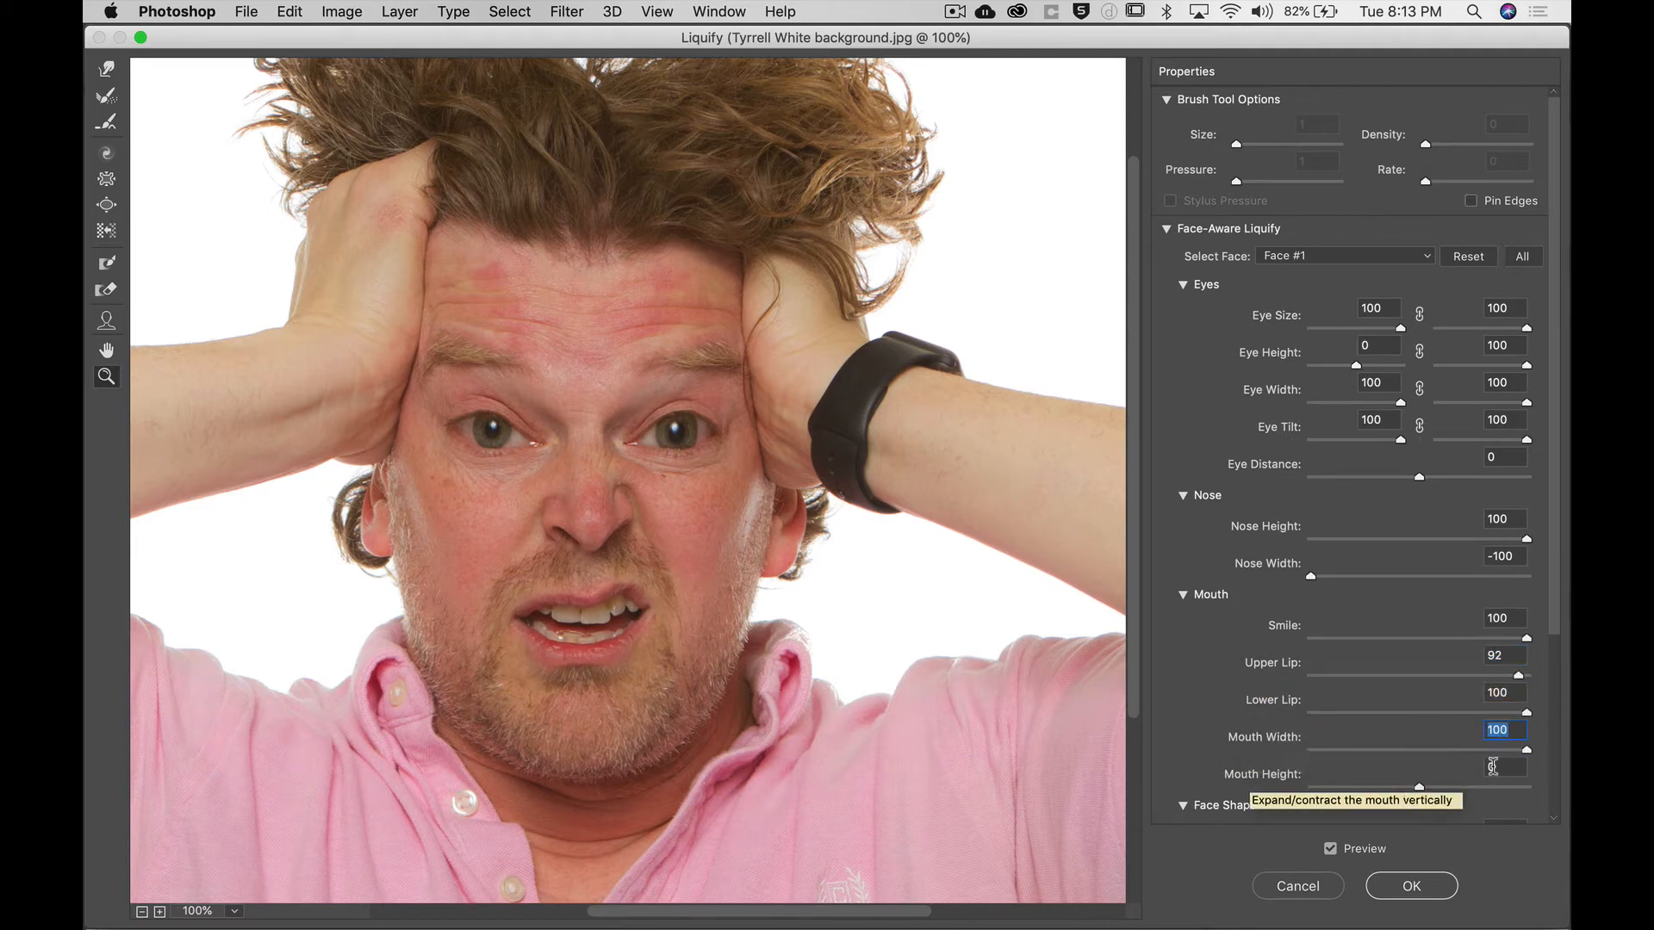
pyautogui.click(1420, 788)
pyautogui.moveTo(1419, 788); pyautogui.dragTo(1567, 781)
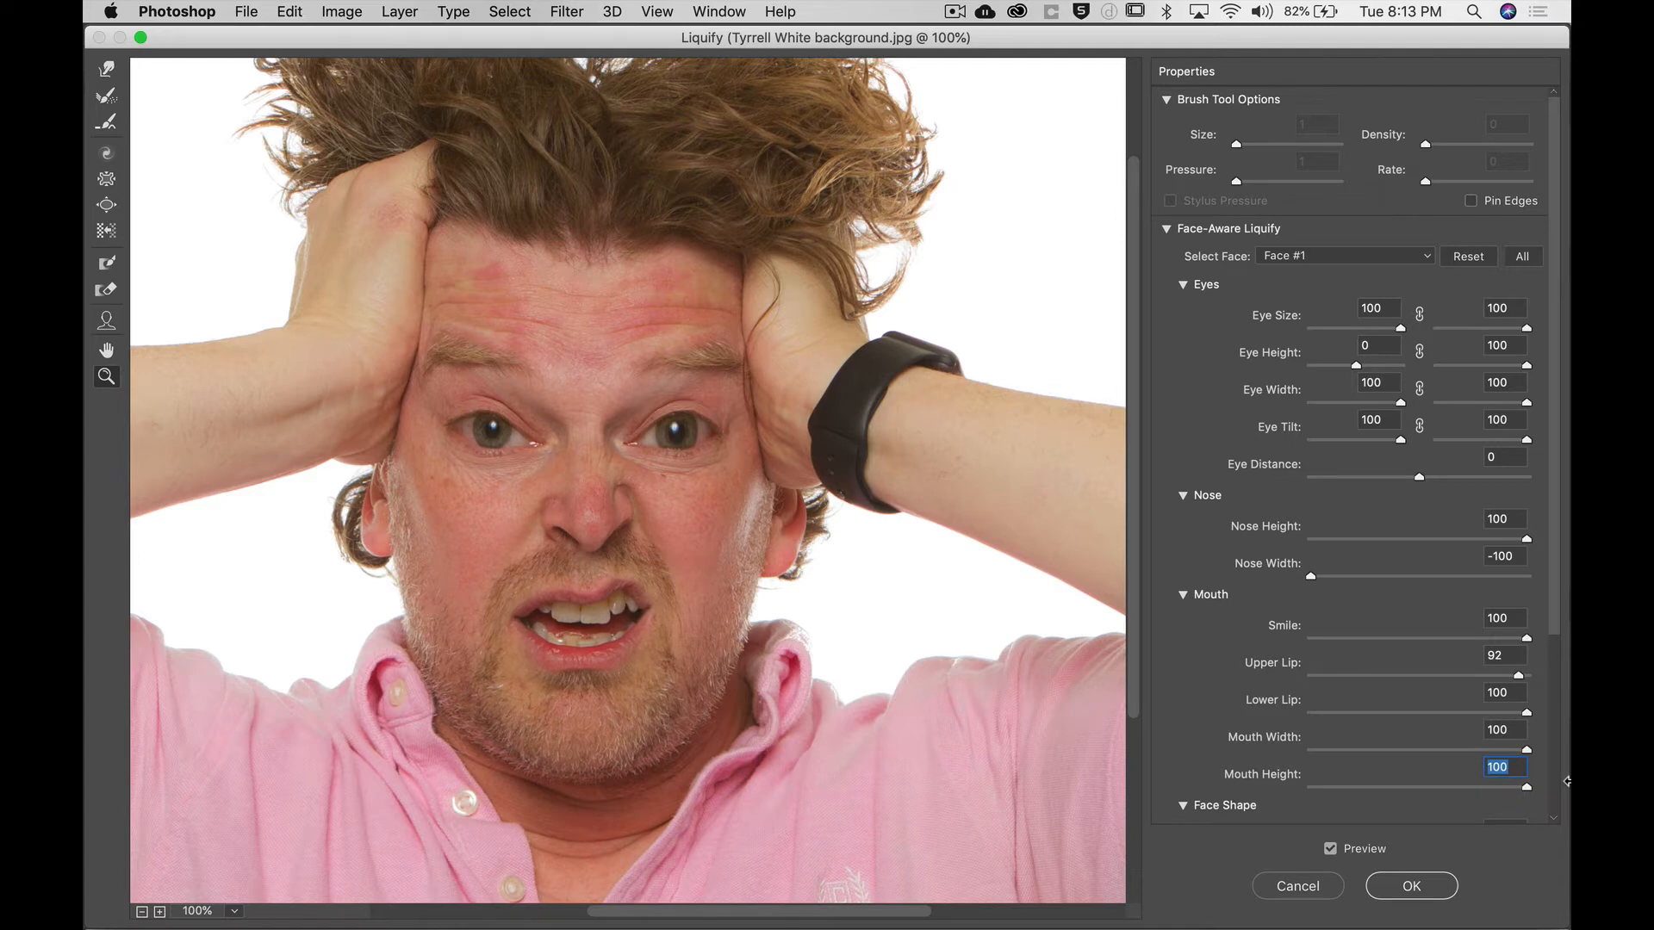
# Set Forehead and Chin Height to 100, Jawline and Face Width to -100, and apply the Liquify.
pyautogui.scroll(-5, 1350, 726)
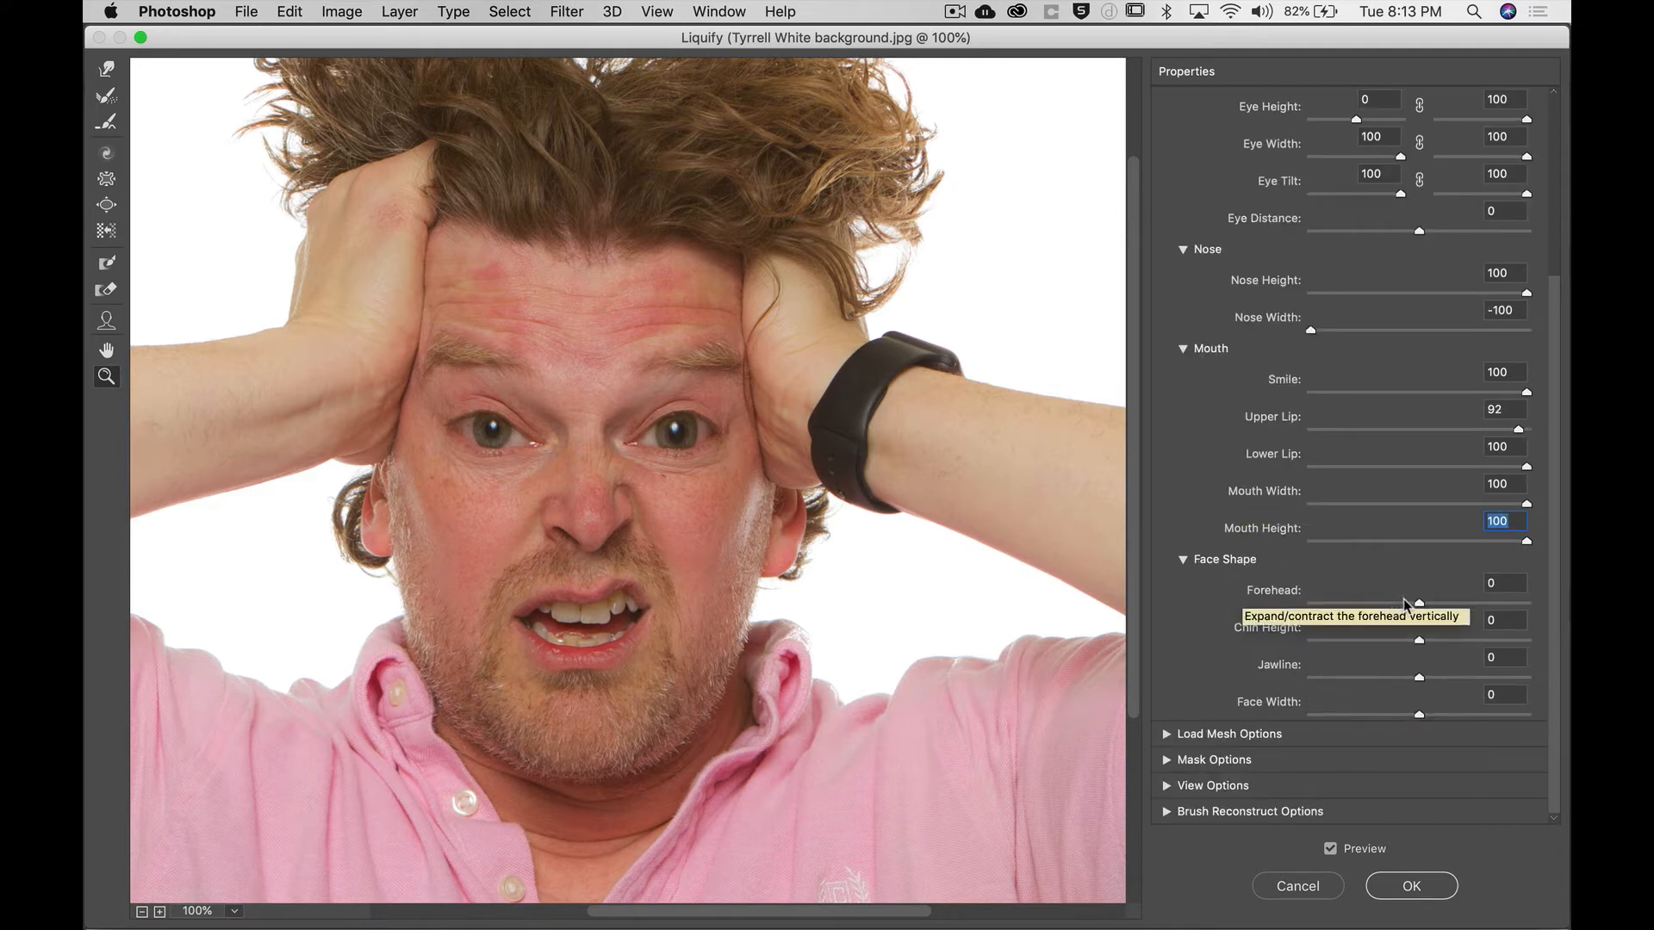
pyautogui.moveTo(1419, 605); pyautogui.dragTo(1567, 661)
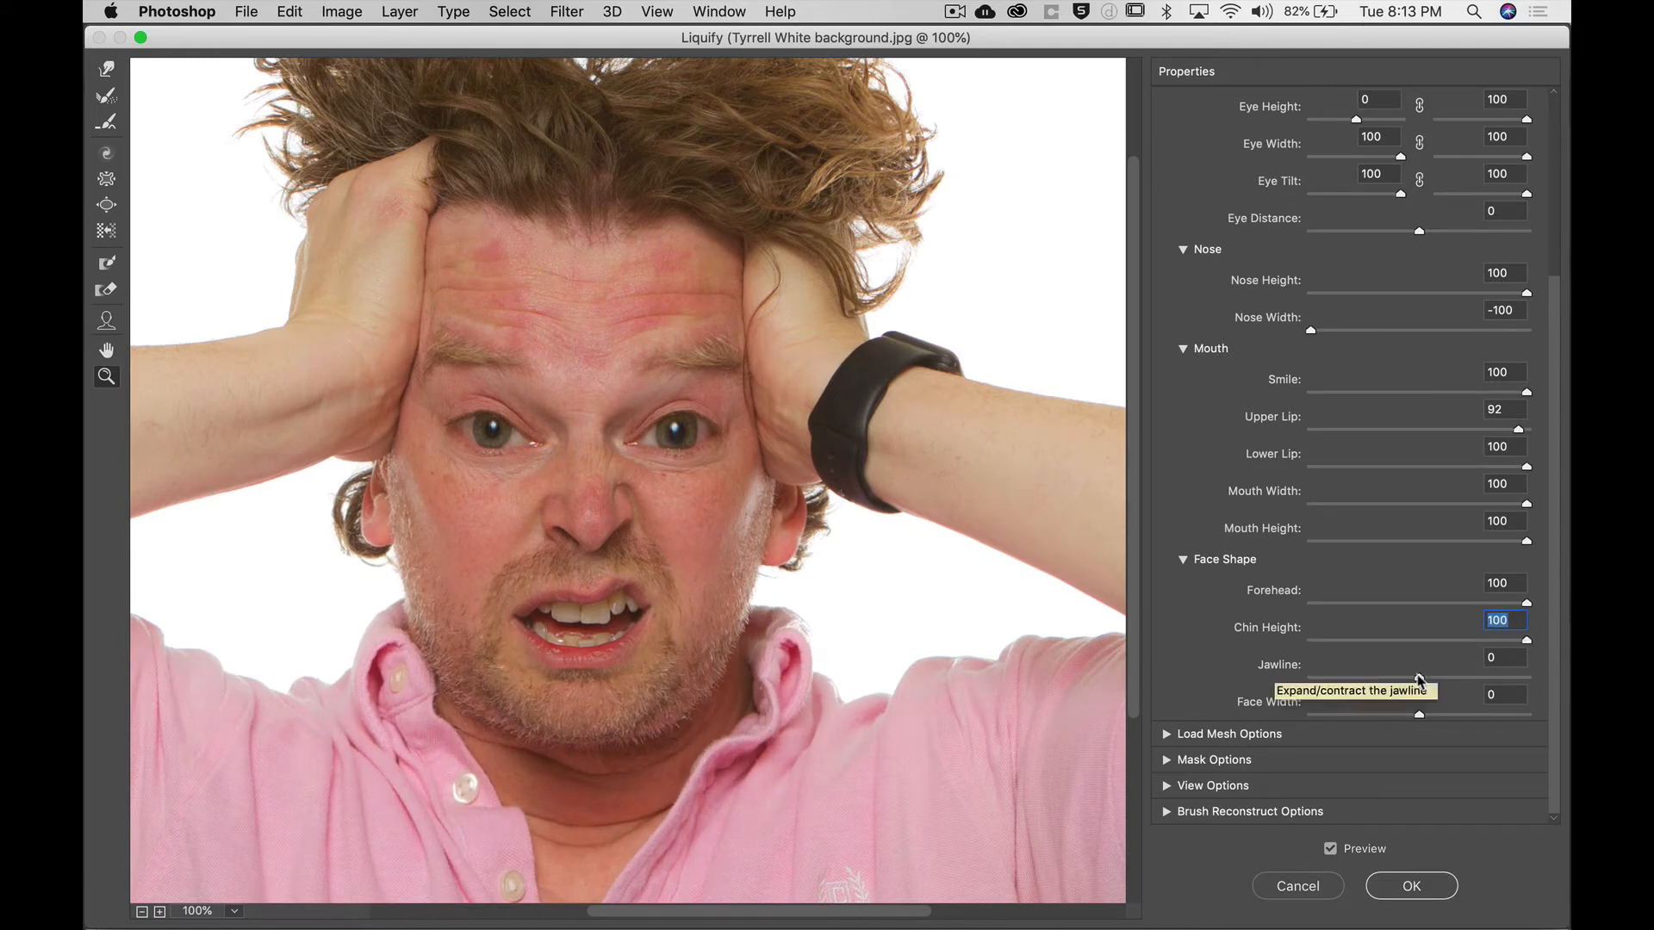
pyautogui.moveTo(1423, 675); pyautogui.dragTo(1210, 685)
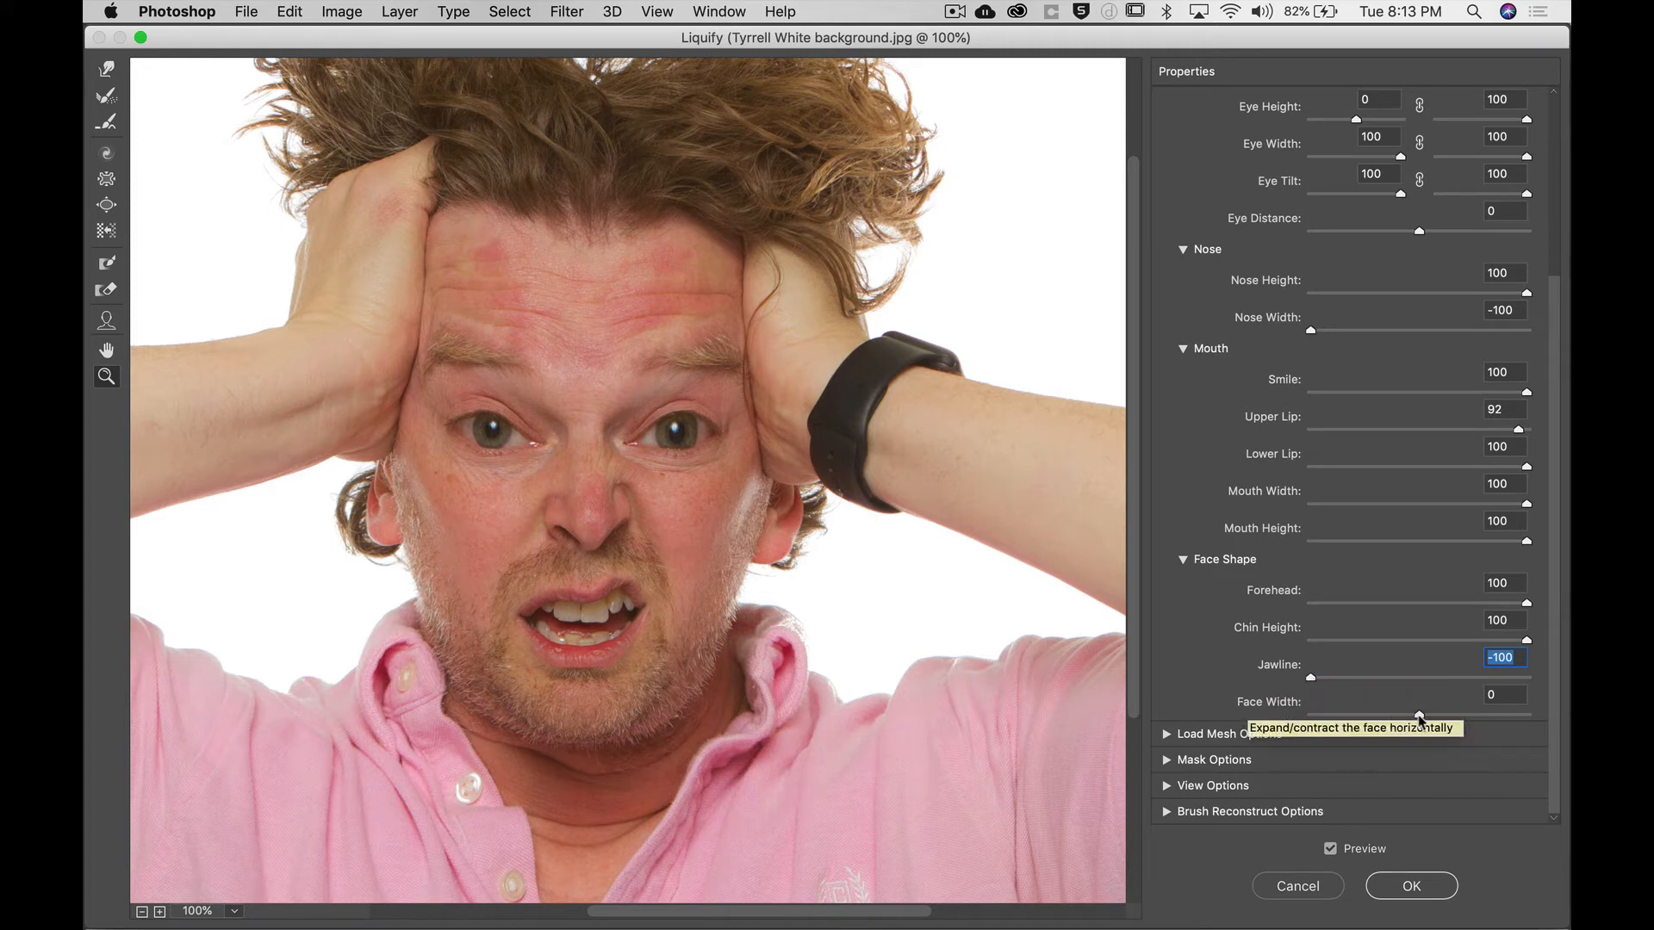
pyautogui.moveTo(1422, 716); pyautogui.dragTo(1259, 704)
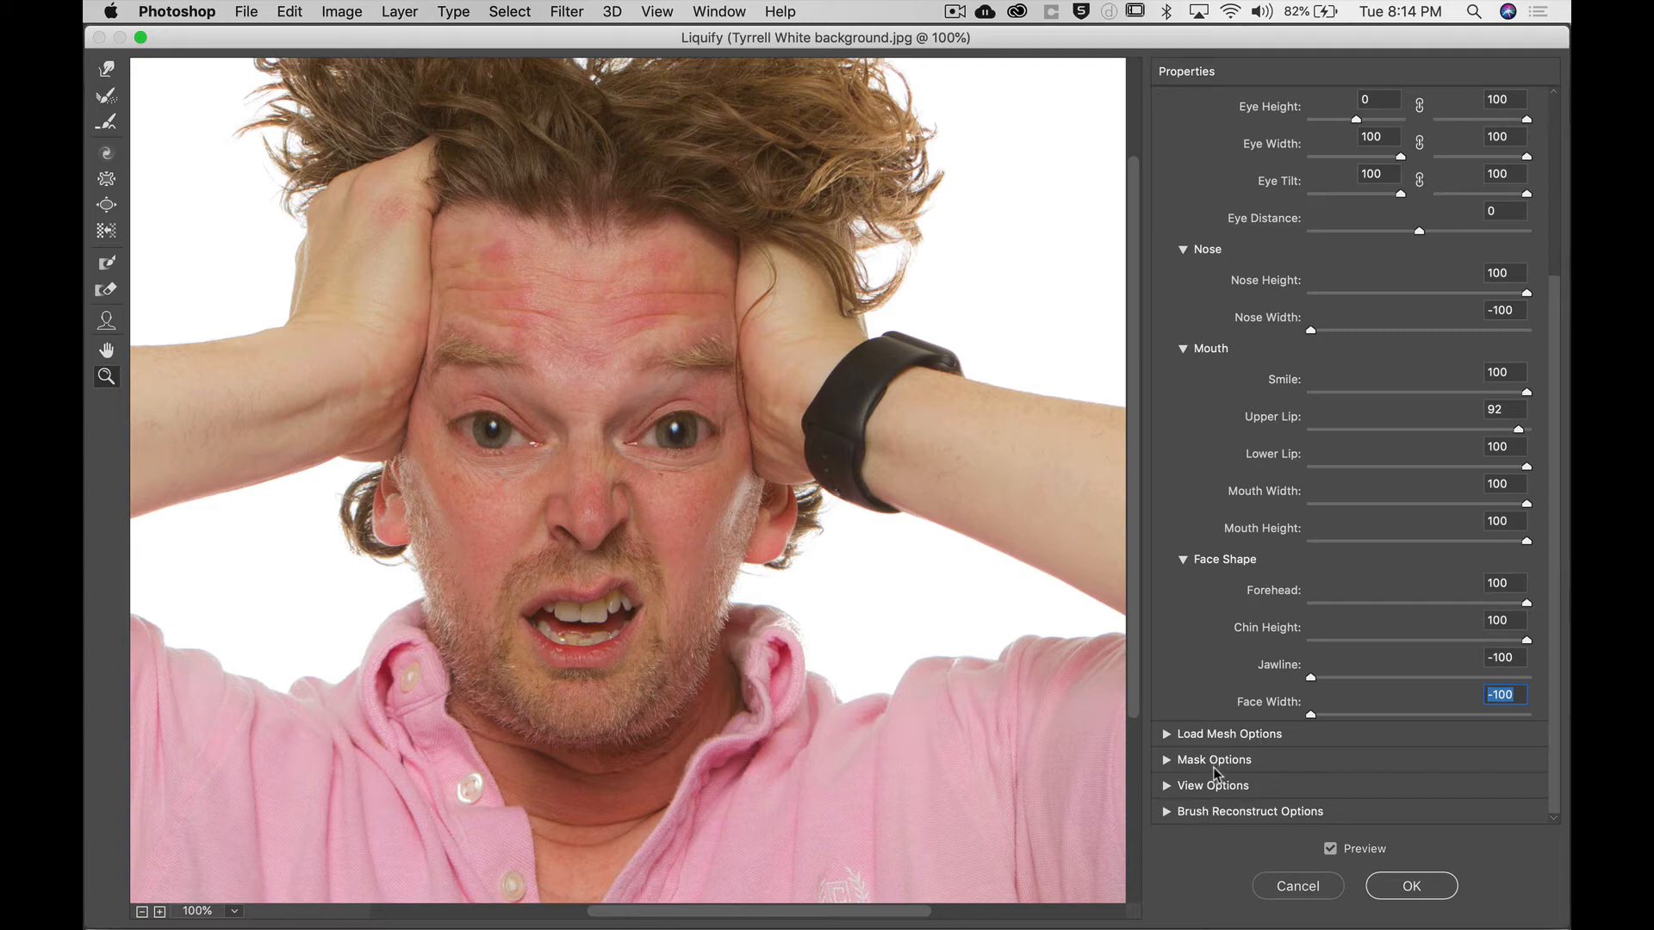
pyautogui.click(1405, 888)
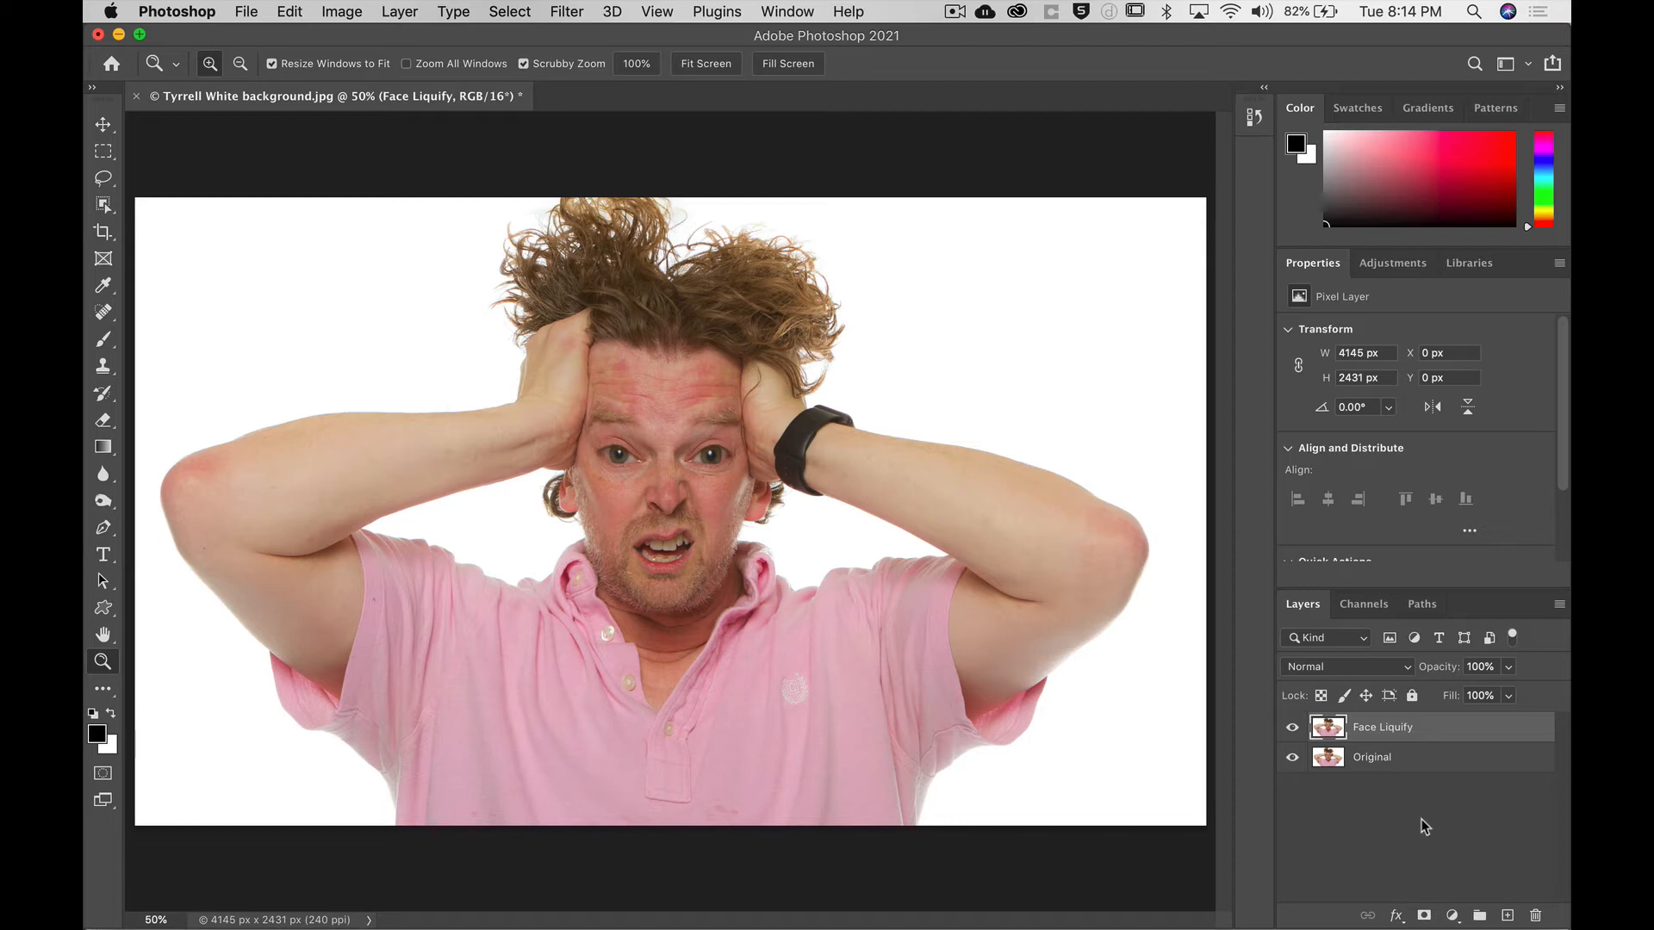
# Toggle the Face Liquify layer's visibility to compare it with the original.
pyautogui.click(1293, 730)
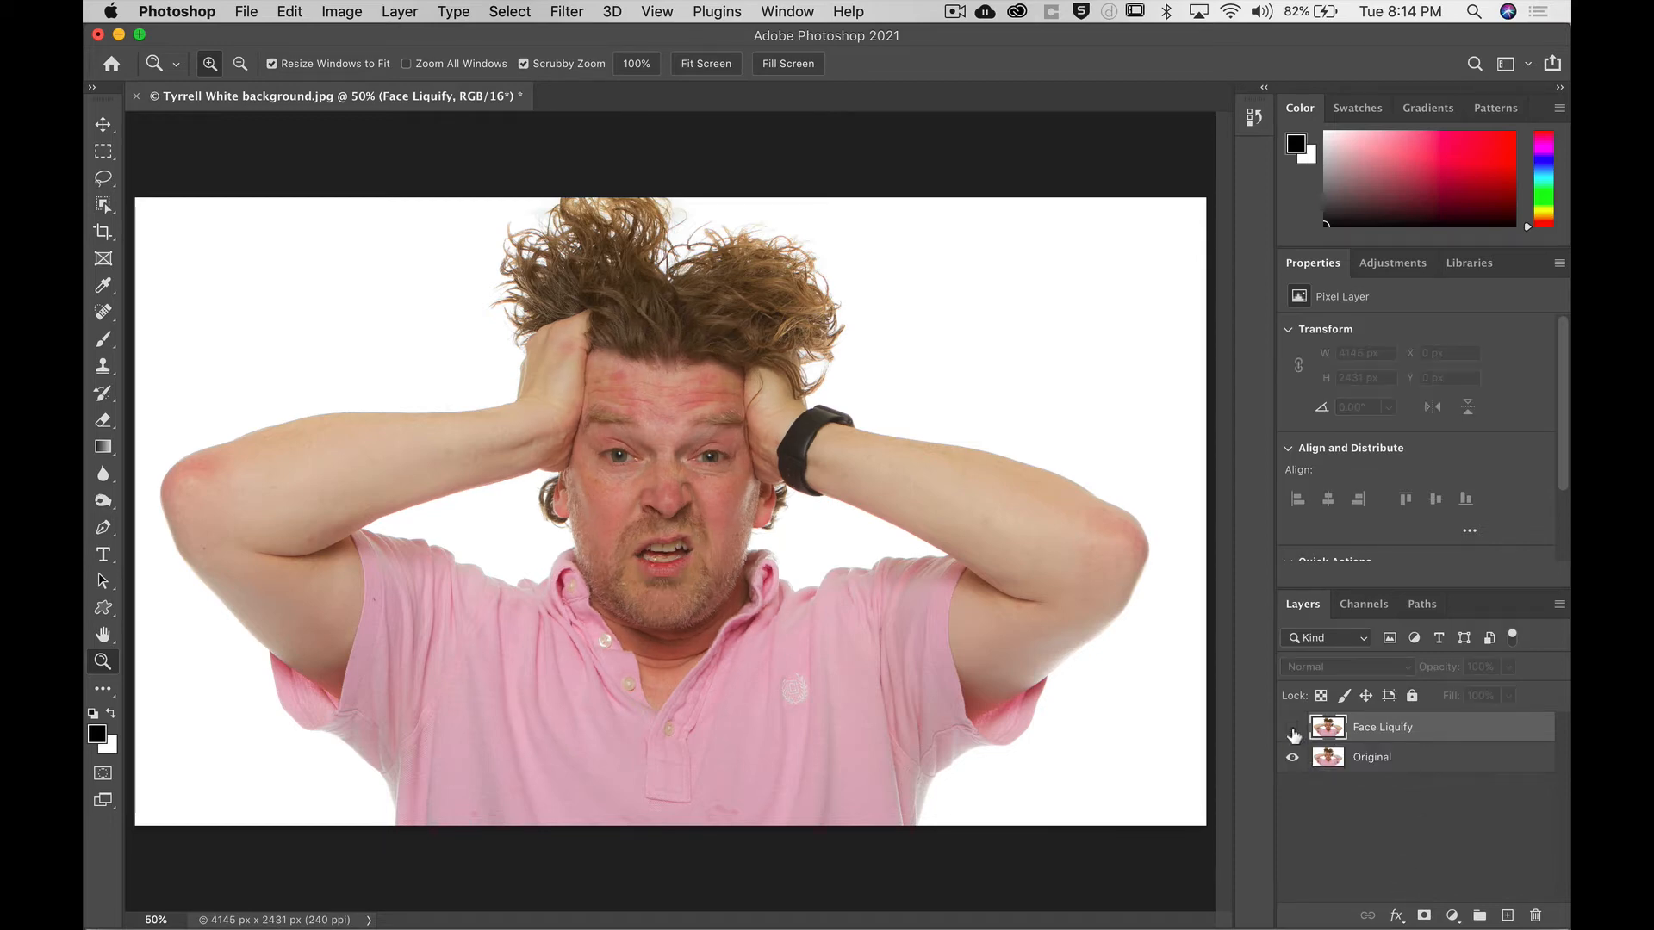
pyautogui.click(1292, 730)
pyautogui.click(1293, 730)
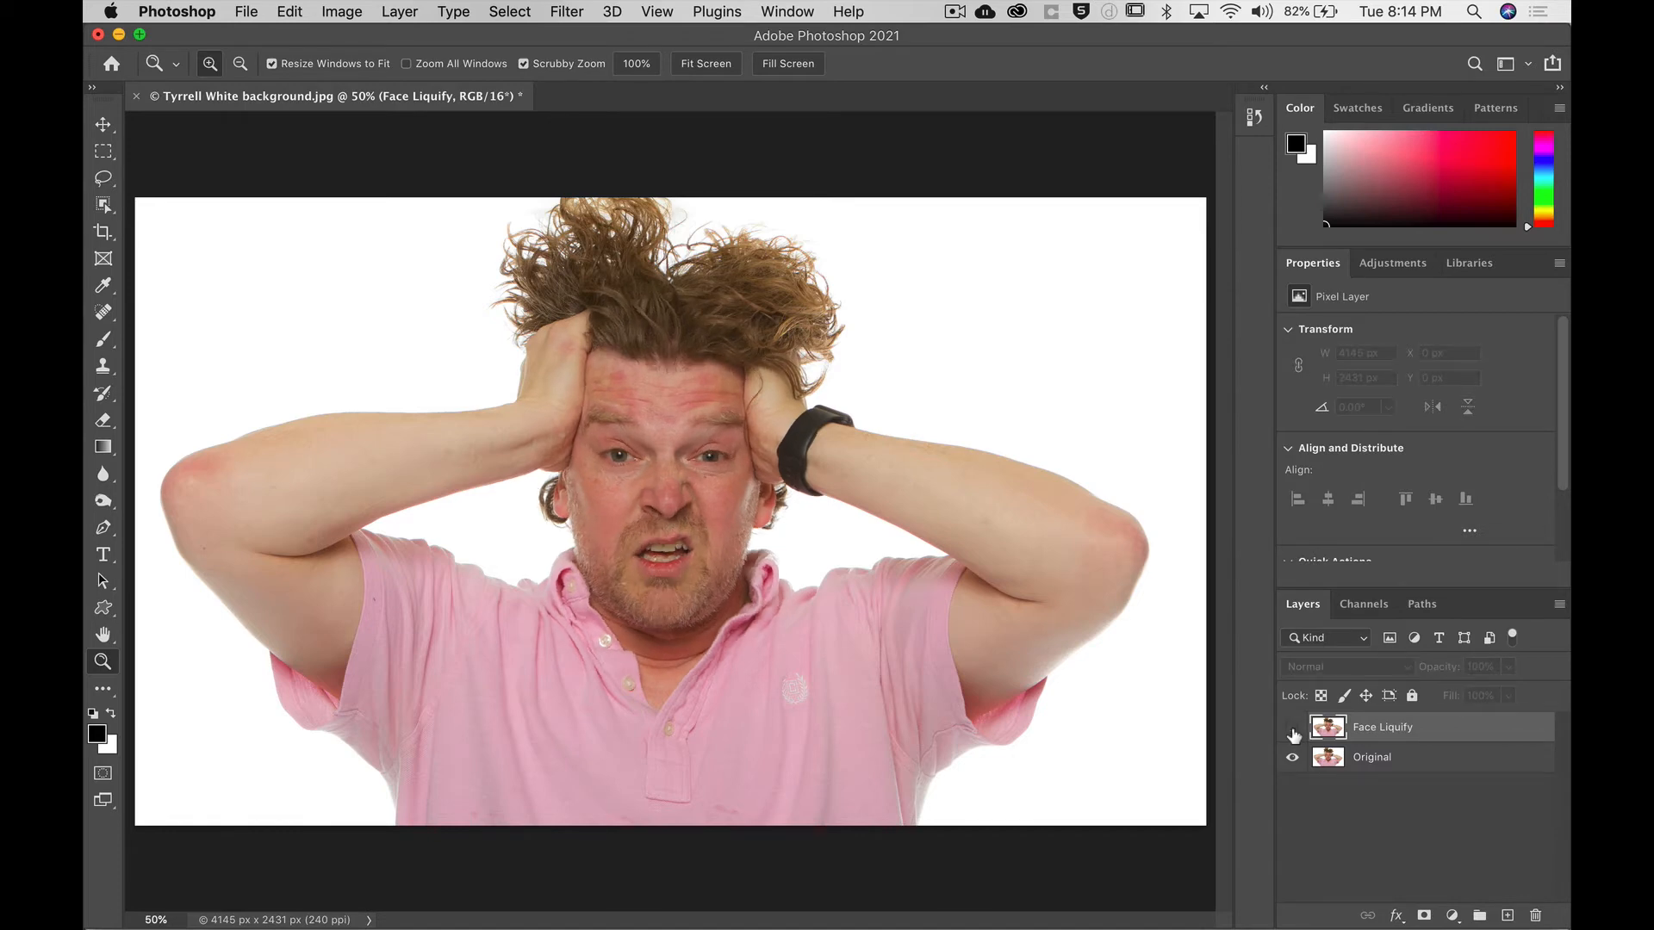
pyautogui.click(1293, 730)
pyautogui.click(1293, 730)
pyautogui.click(1293, 730)
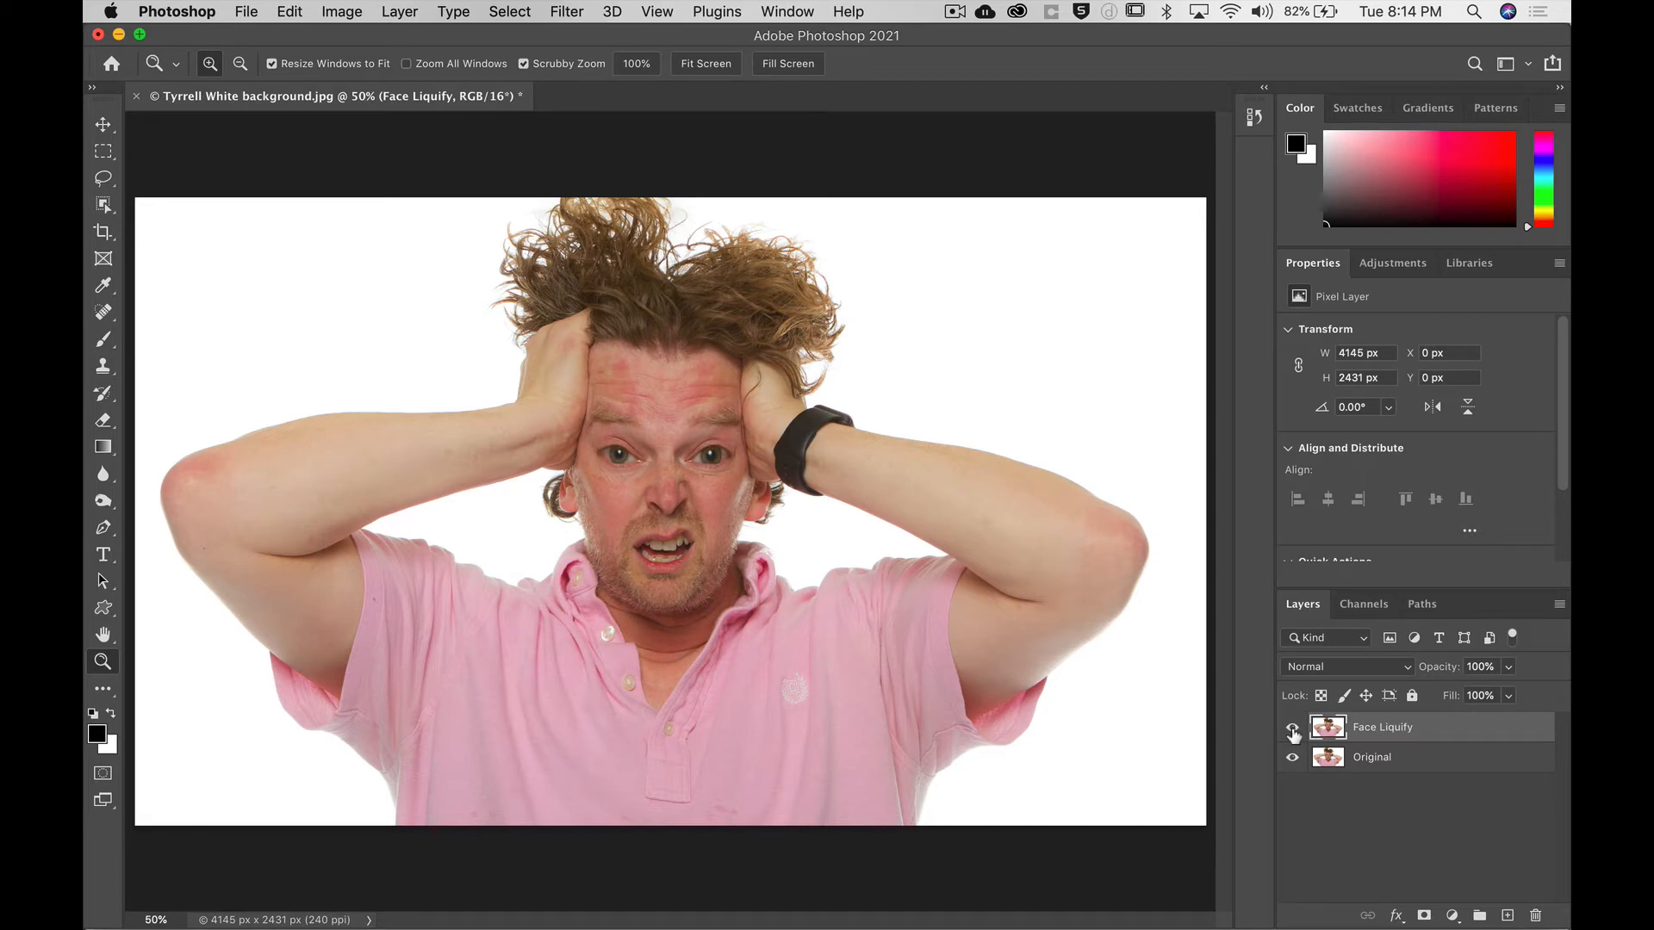
# Duplicate the Original layer, move the copy to the top of the stack and rename it Manual liquify.
pyautogui.click(1425, 762)
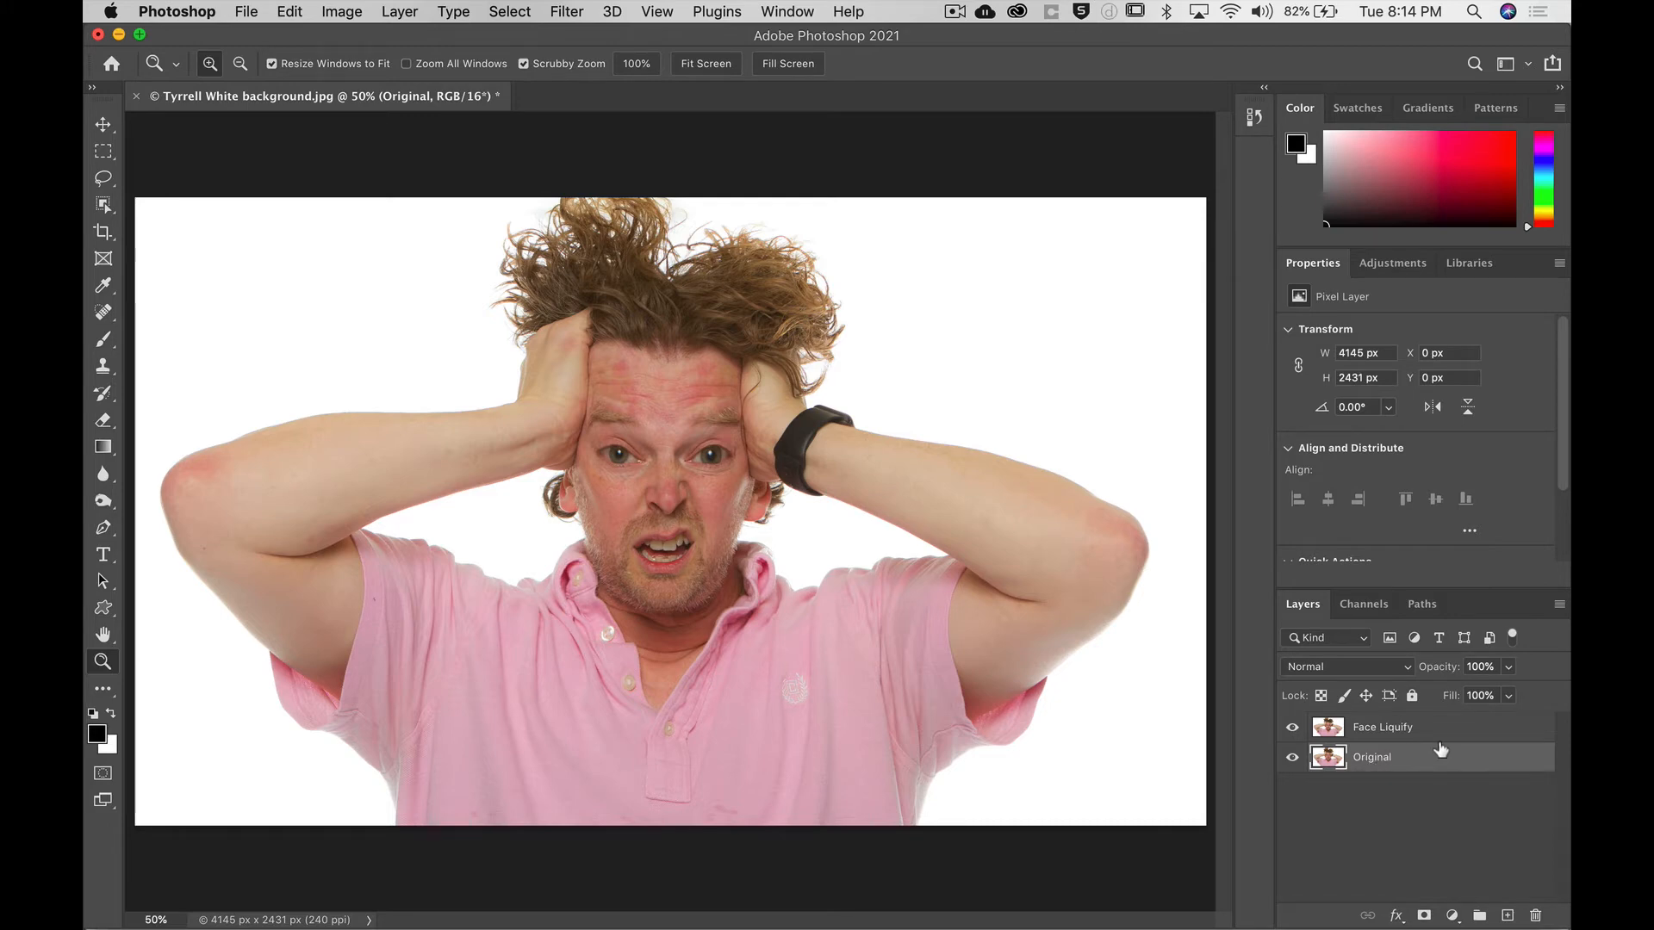
pyautogui.press('super+j')
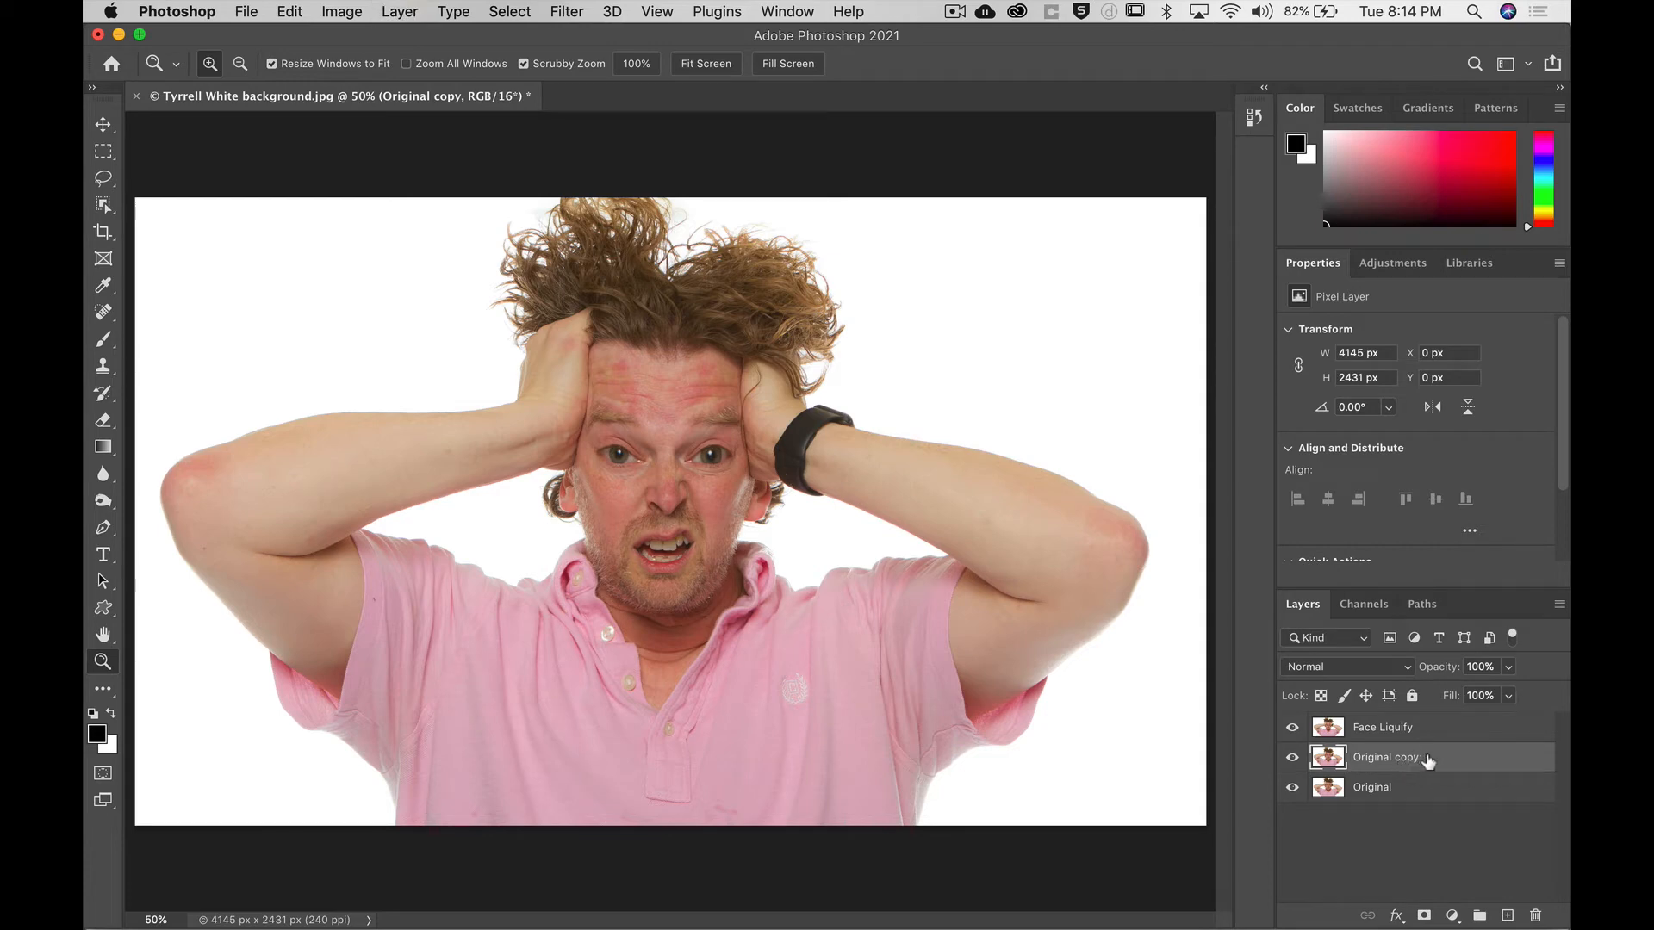
pyautogui.moveTo(1441, 761); pyautogui.dragTo(1431, 727)
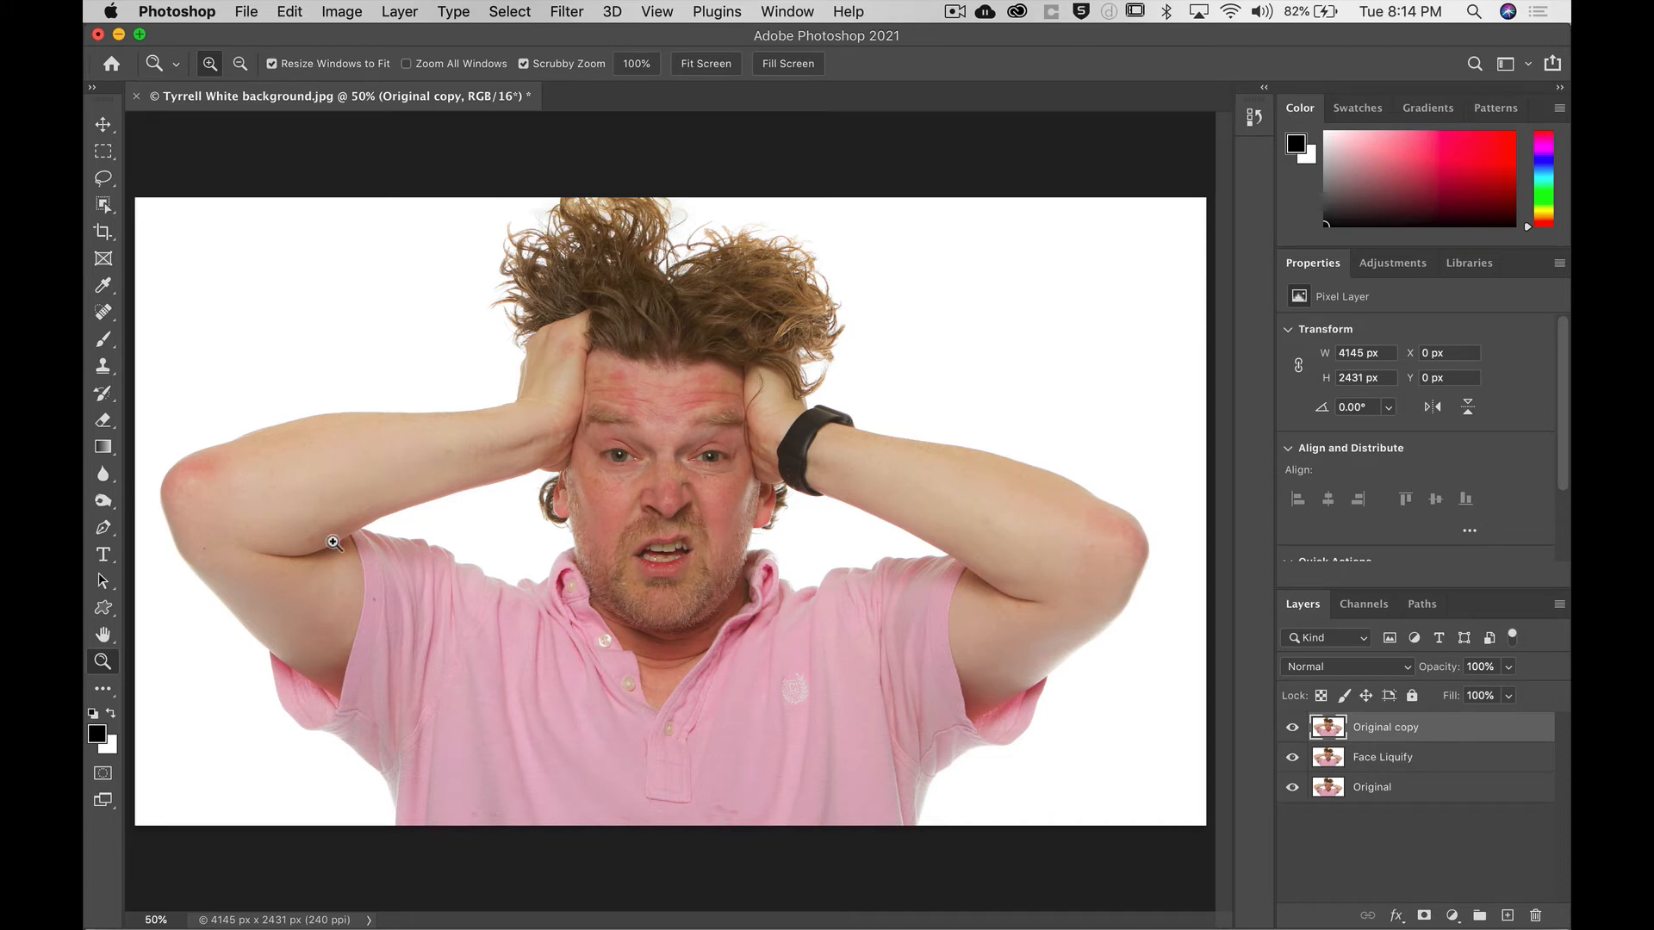
pyautogui.doubleClick(1381, 729)
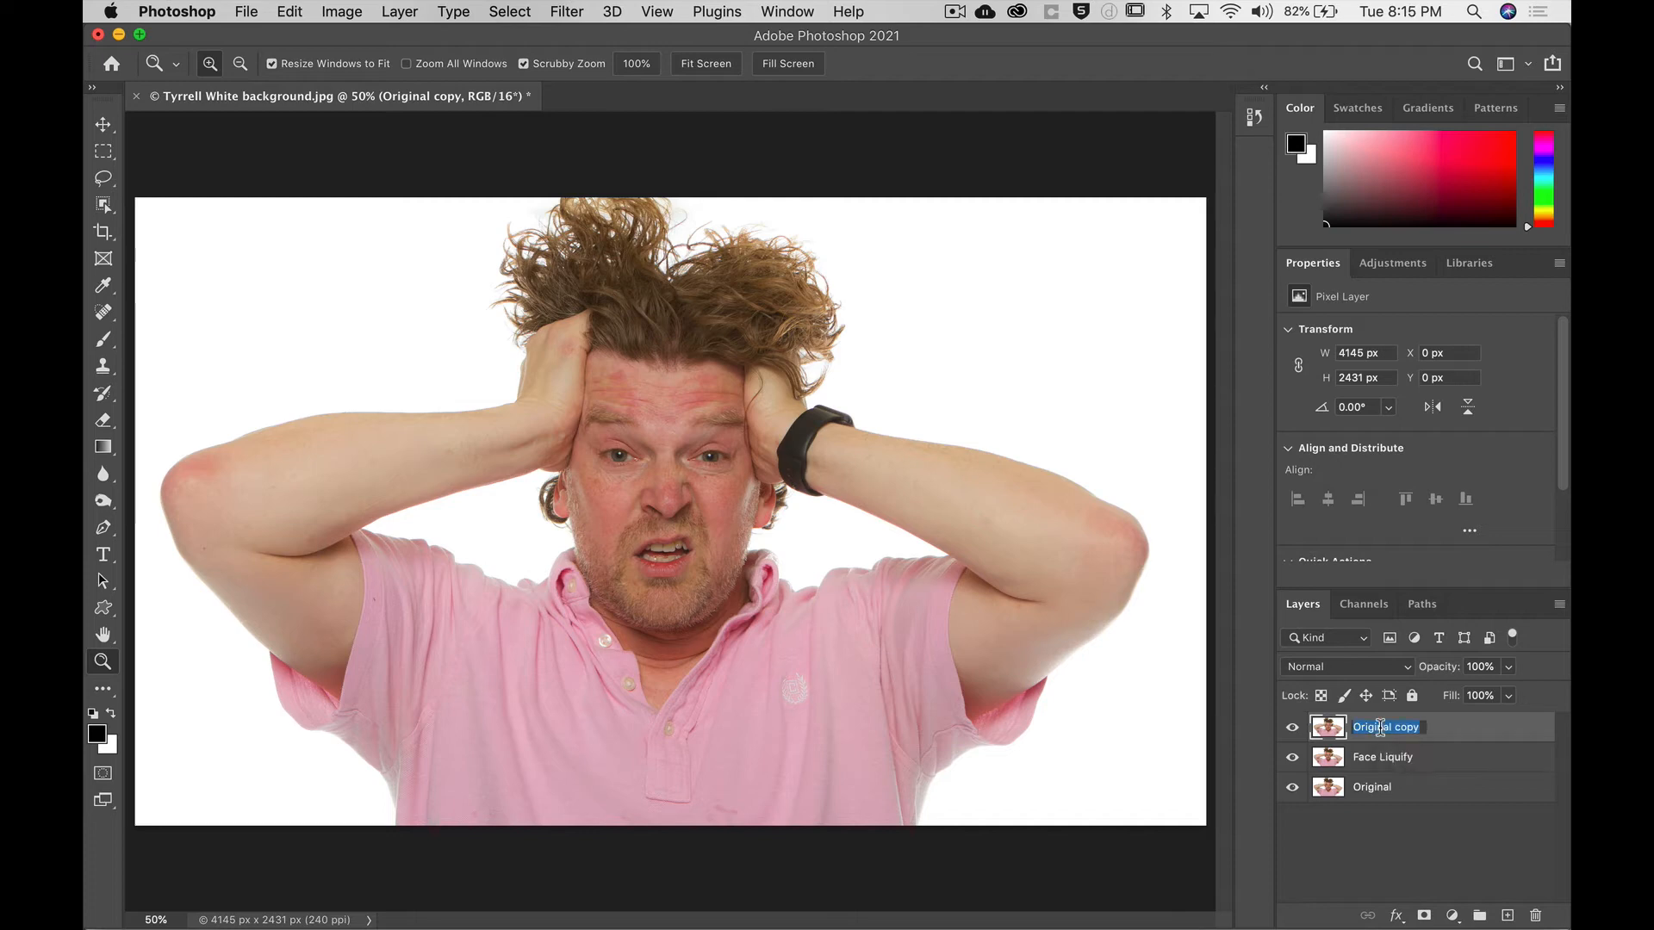
pyautogui.write('Manual liquify')
pyautogui.press('Return')
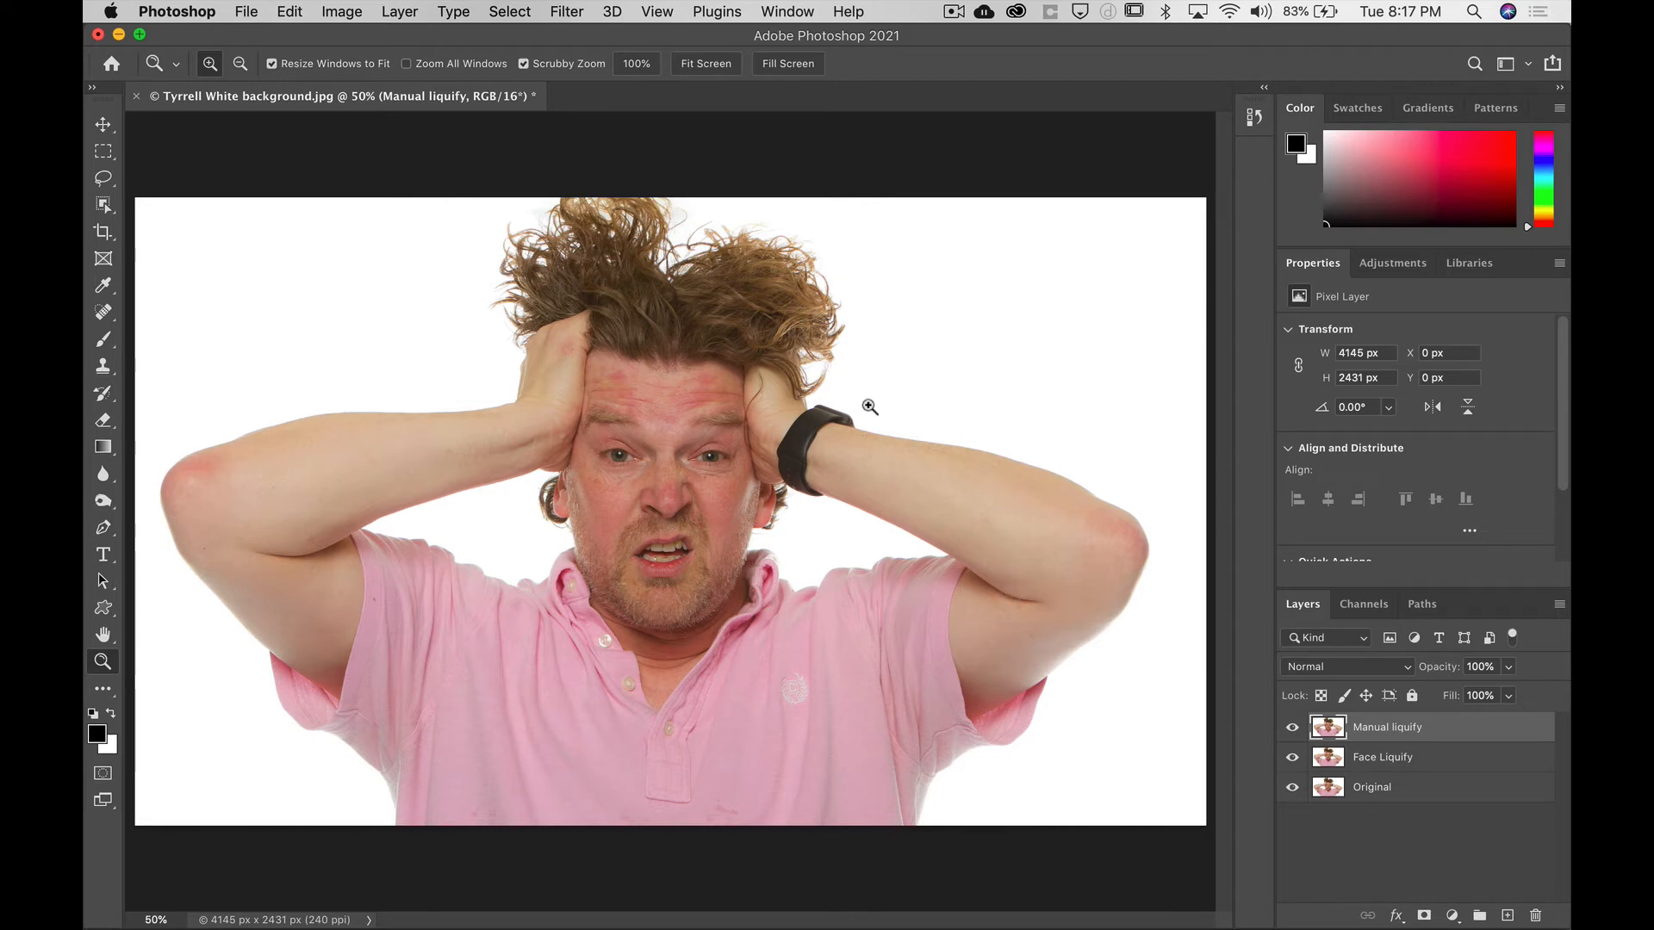
pyautogui.click(568, 10)
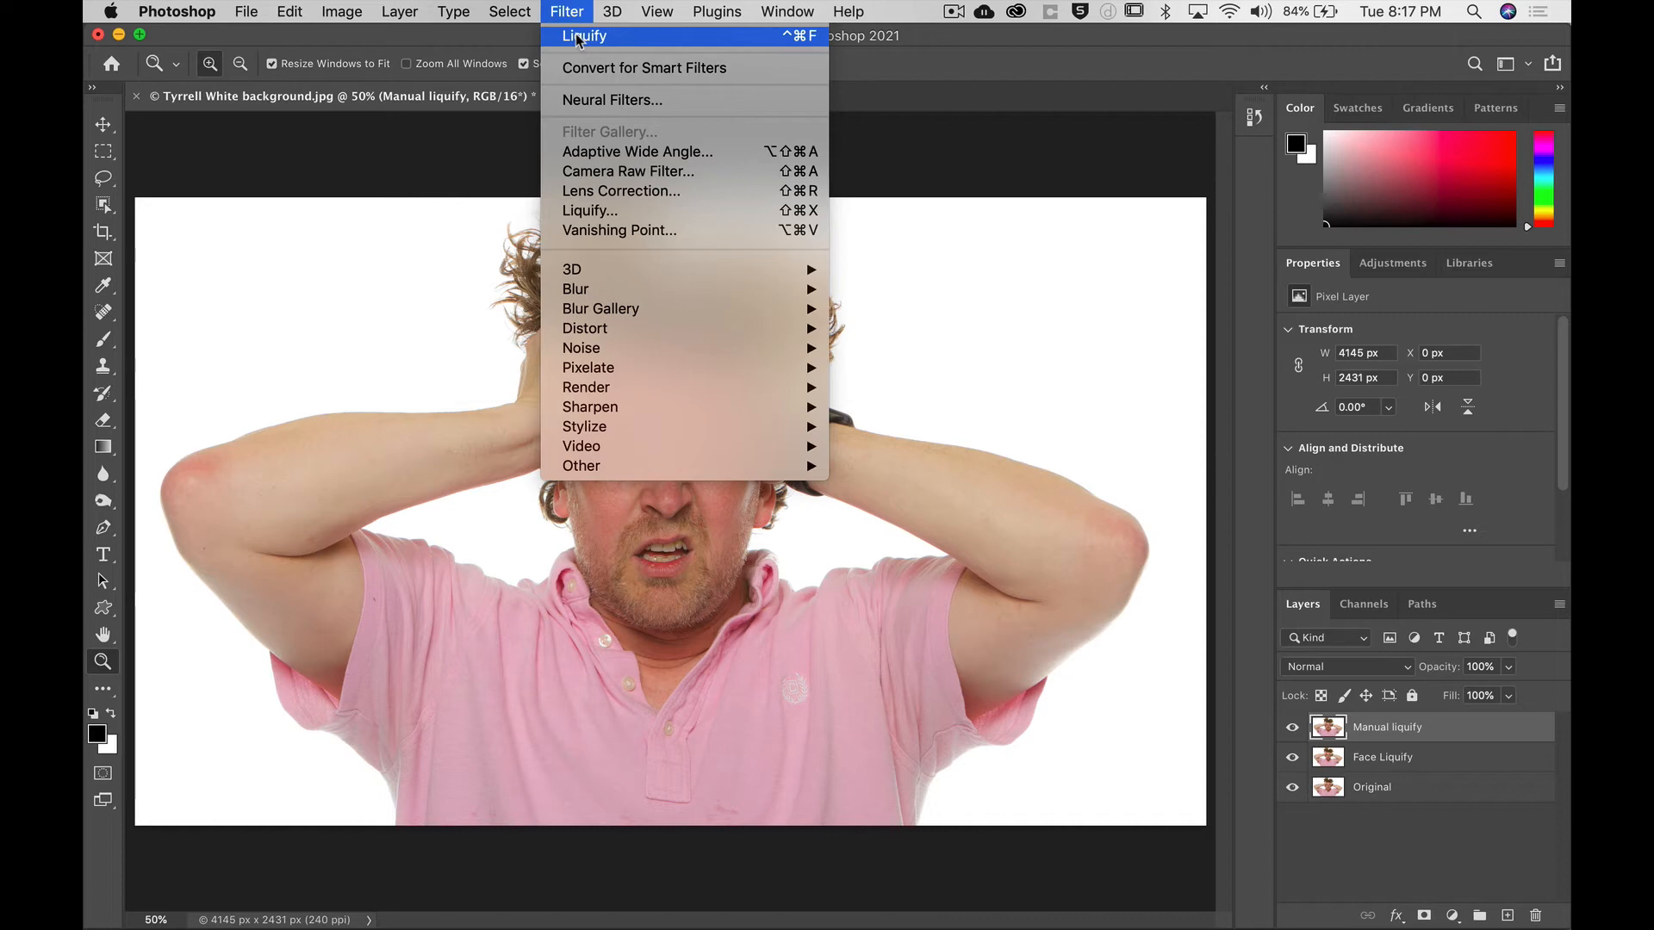
pyautogui.click(579, 38)
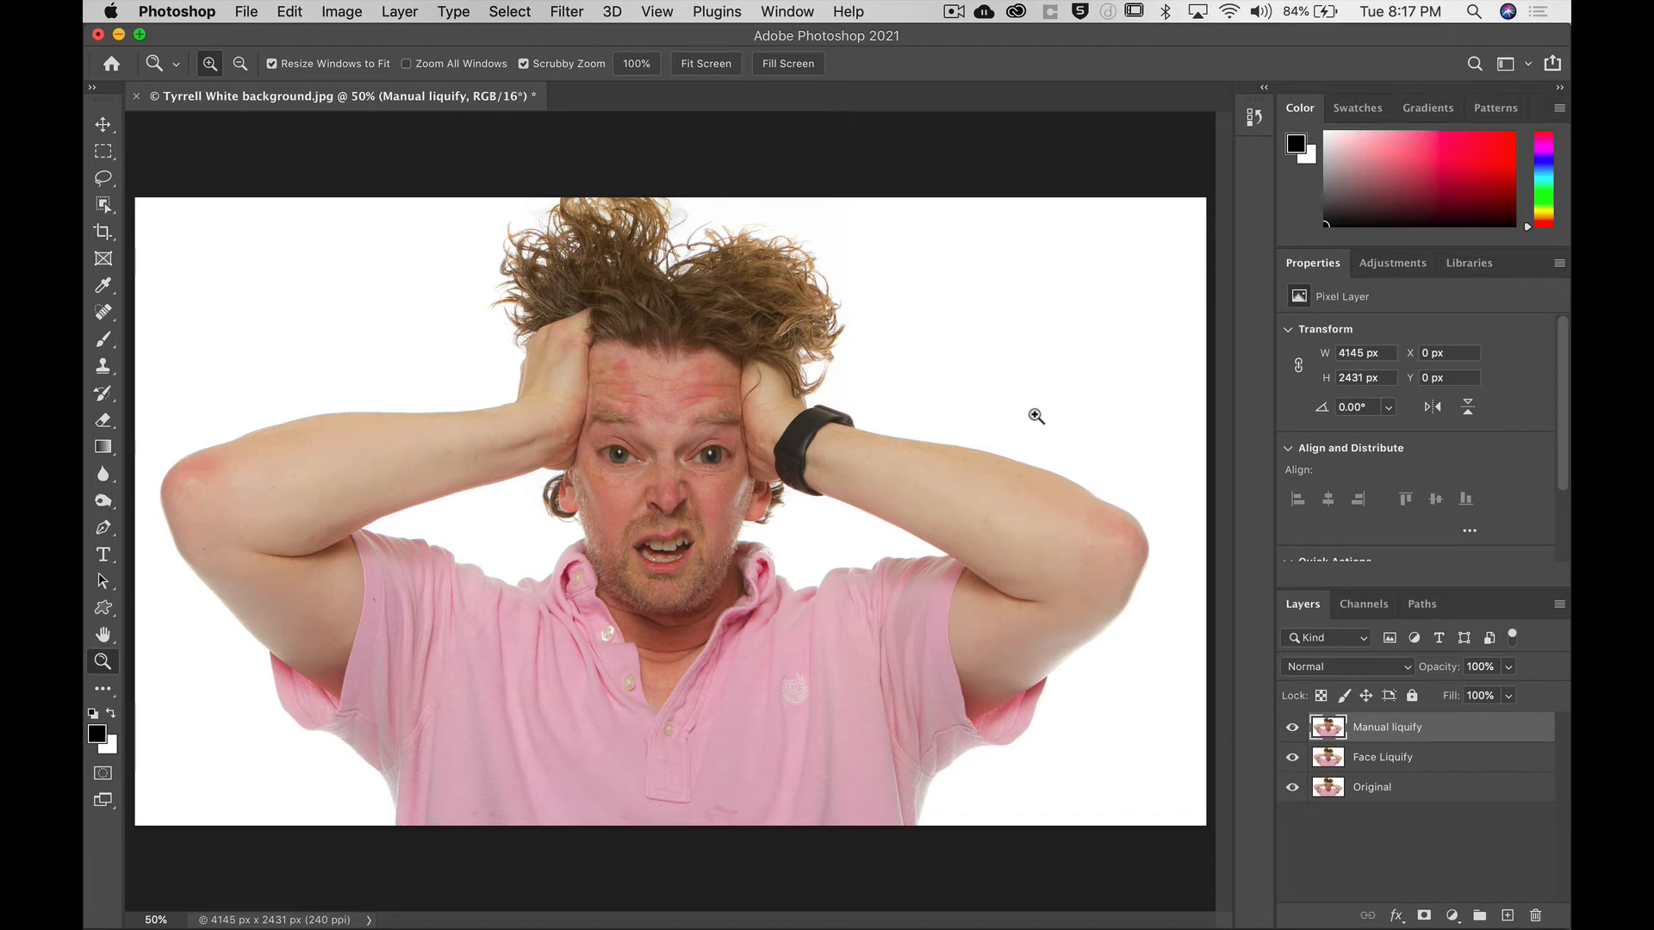
pyautogui.click(1254, 119)
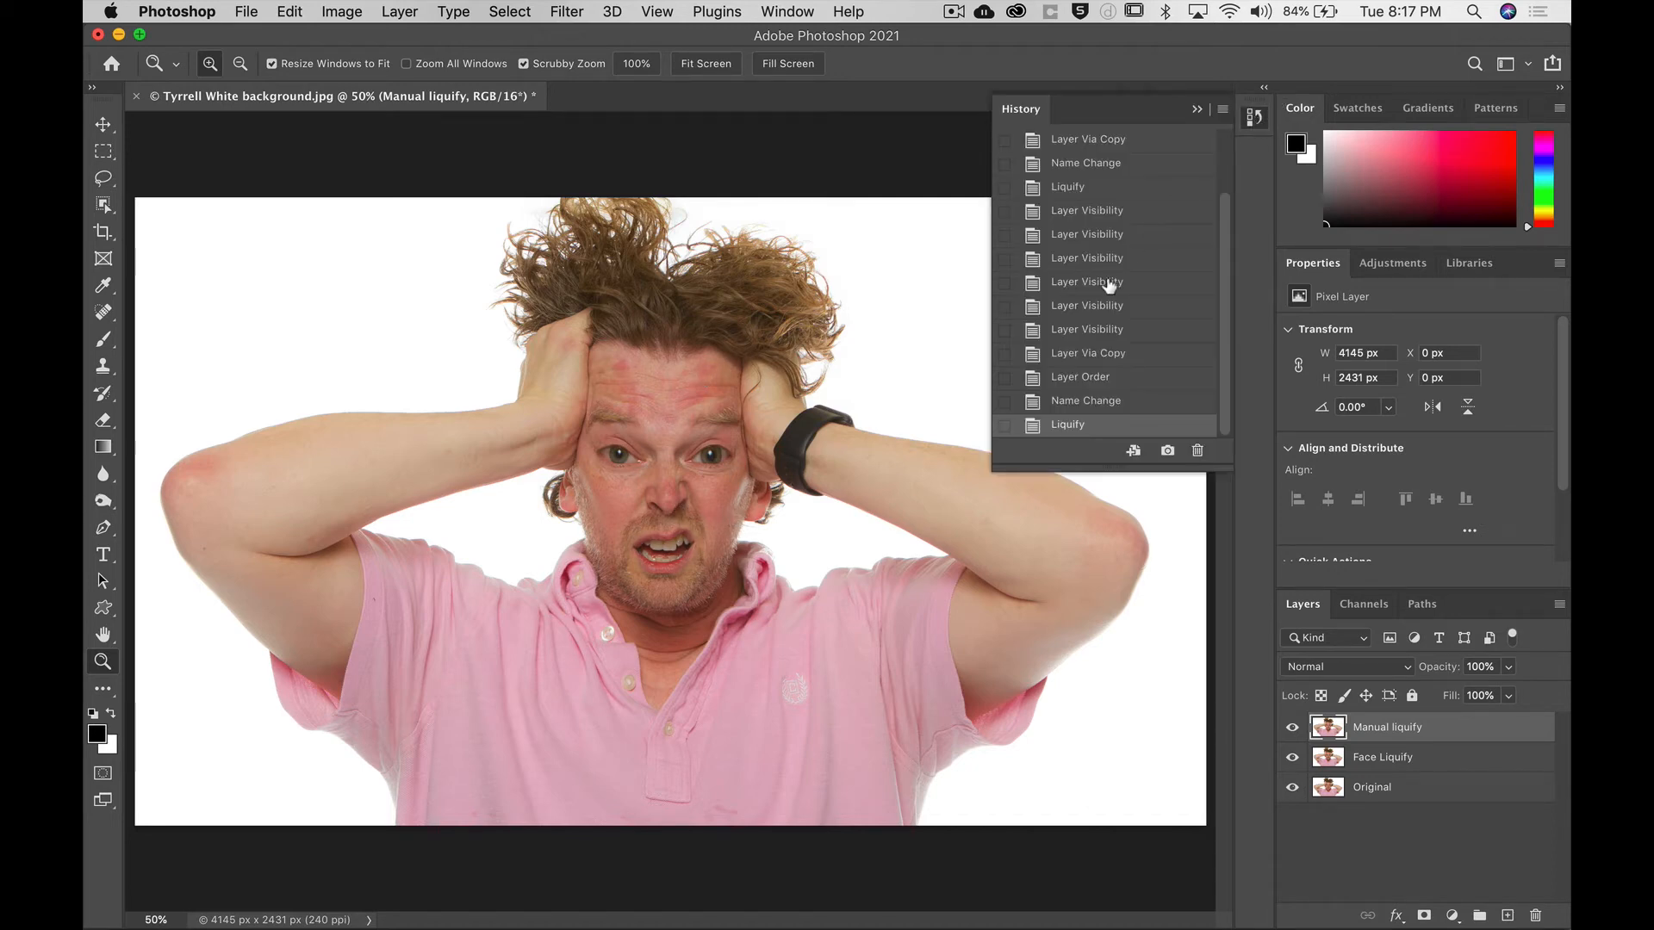
pyautogui.click(1087, 401)
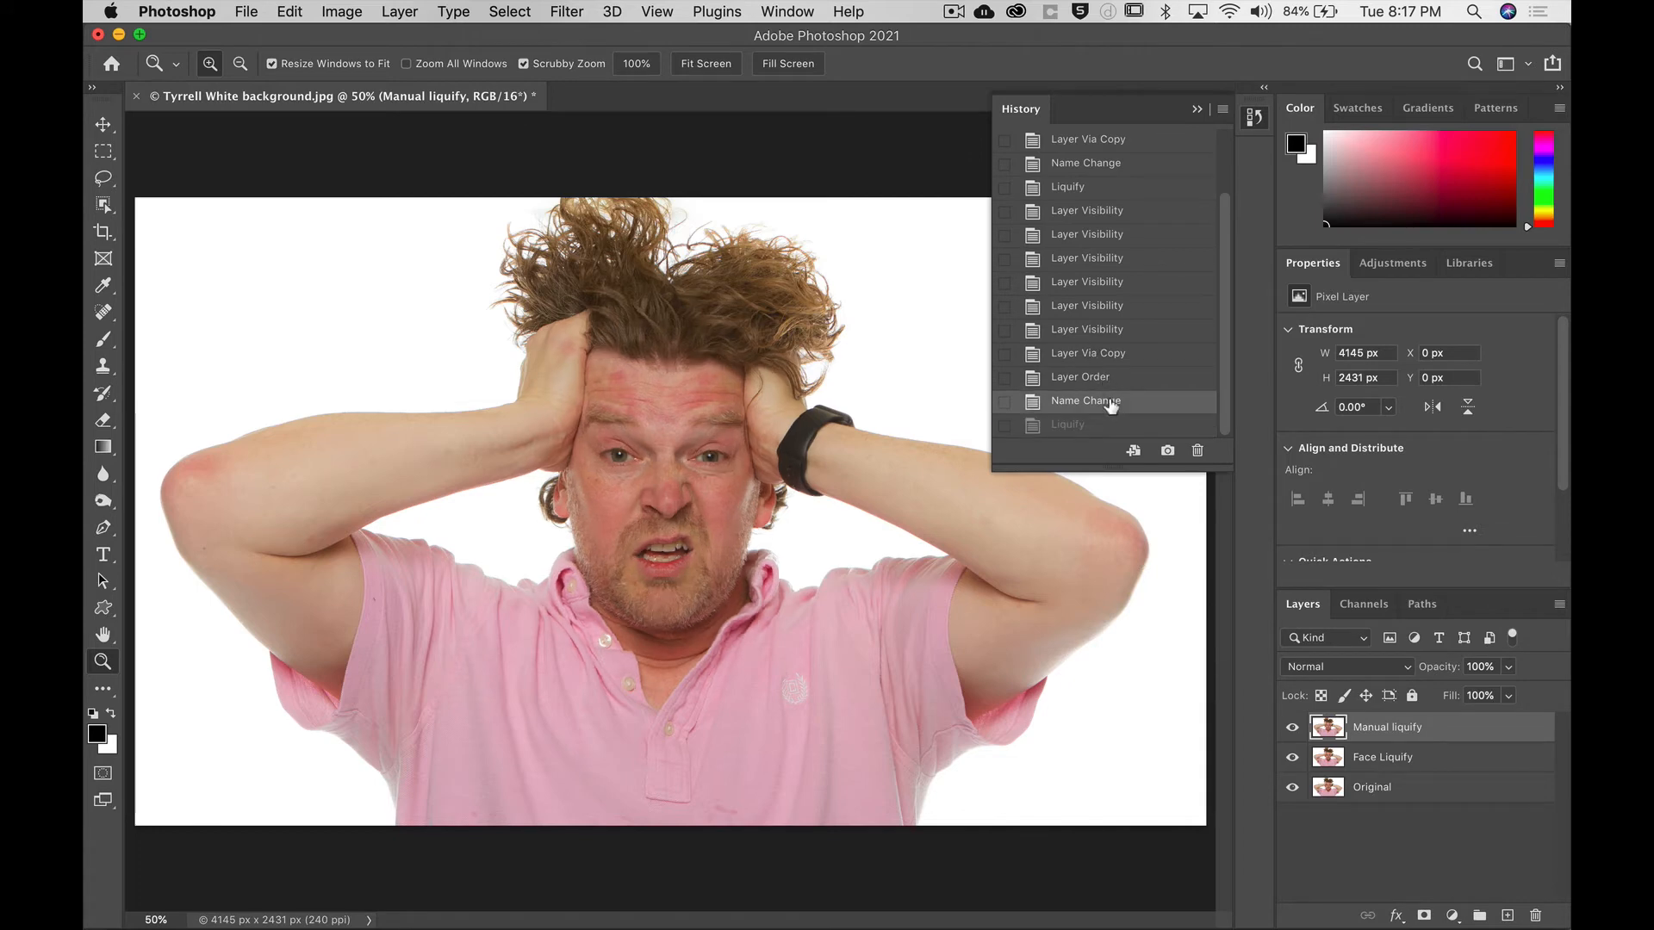
pyautogui.click(1197, 111)
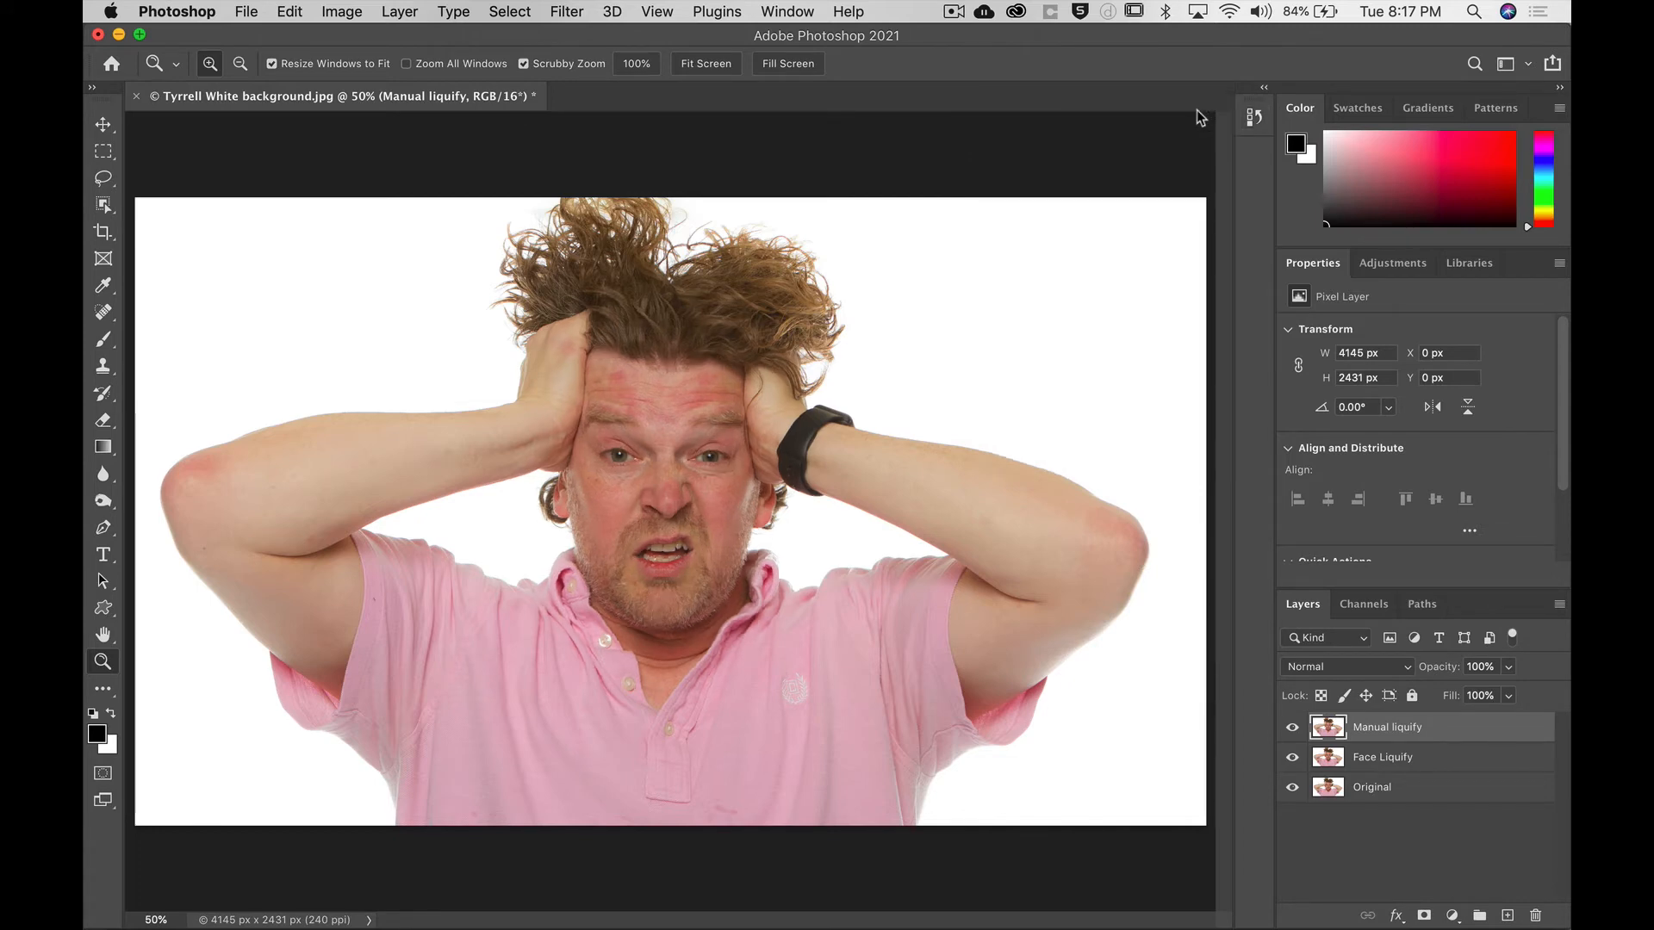
# Open the Liquify dialog and choose the Forward Warp Tool with a brush size of 400.
pyautogui.click(568, 11)
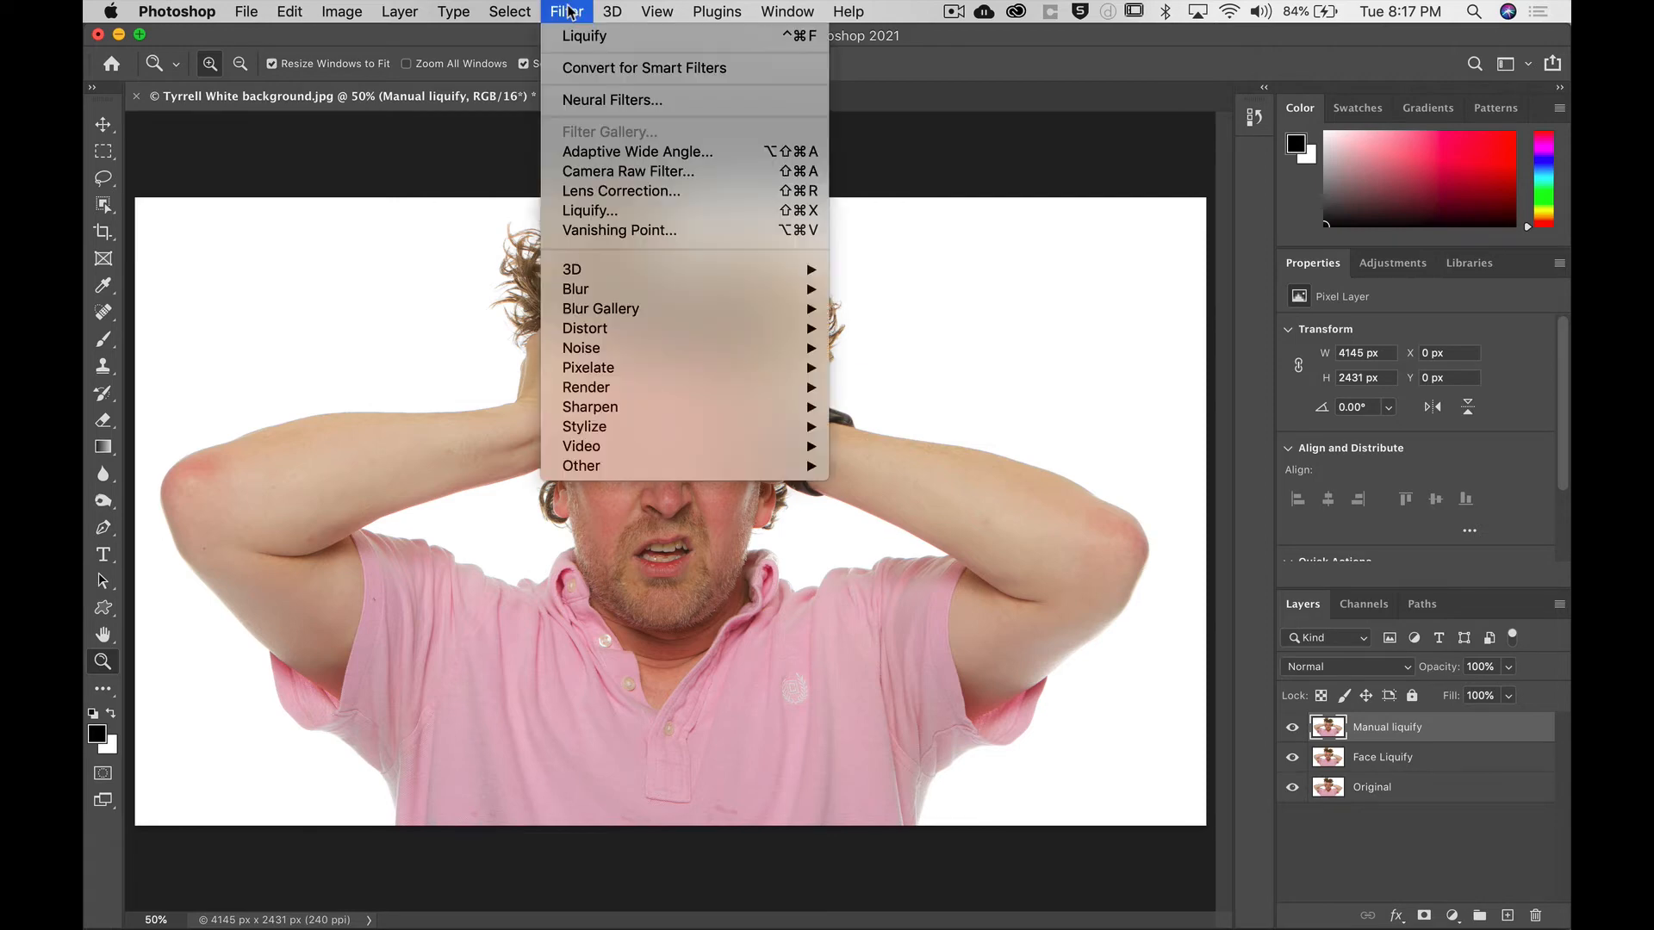
pyautogui.click(586, 211)
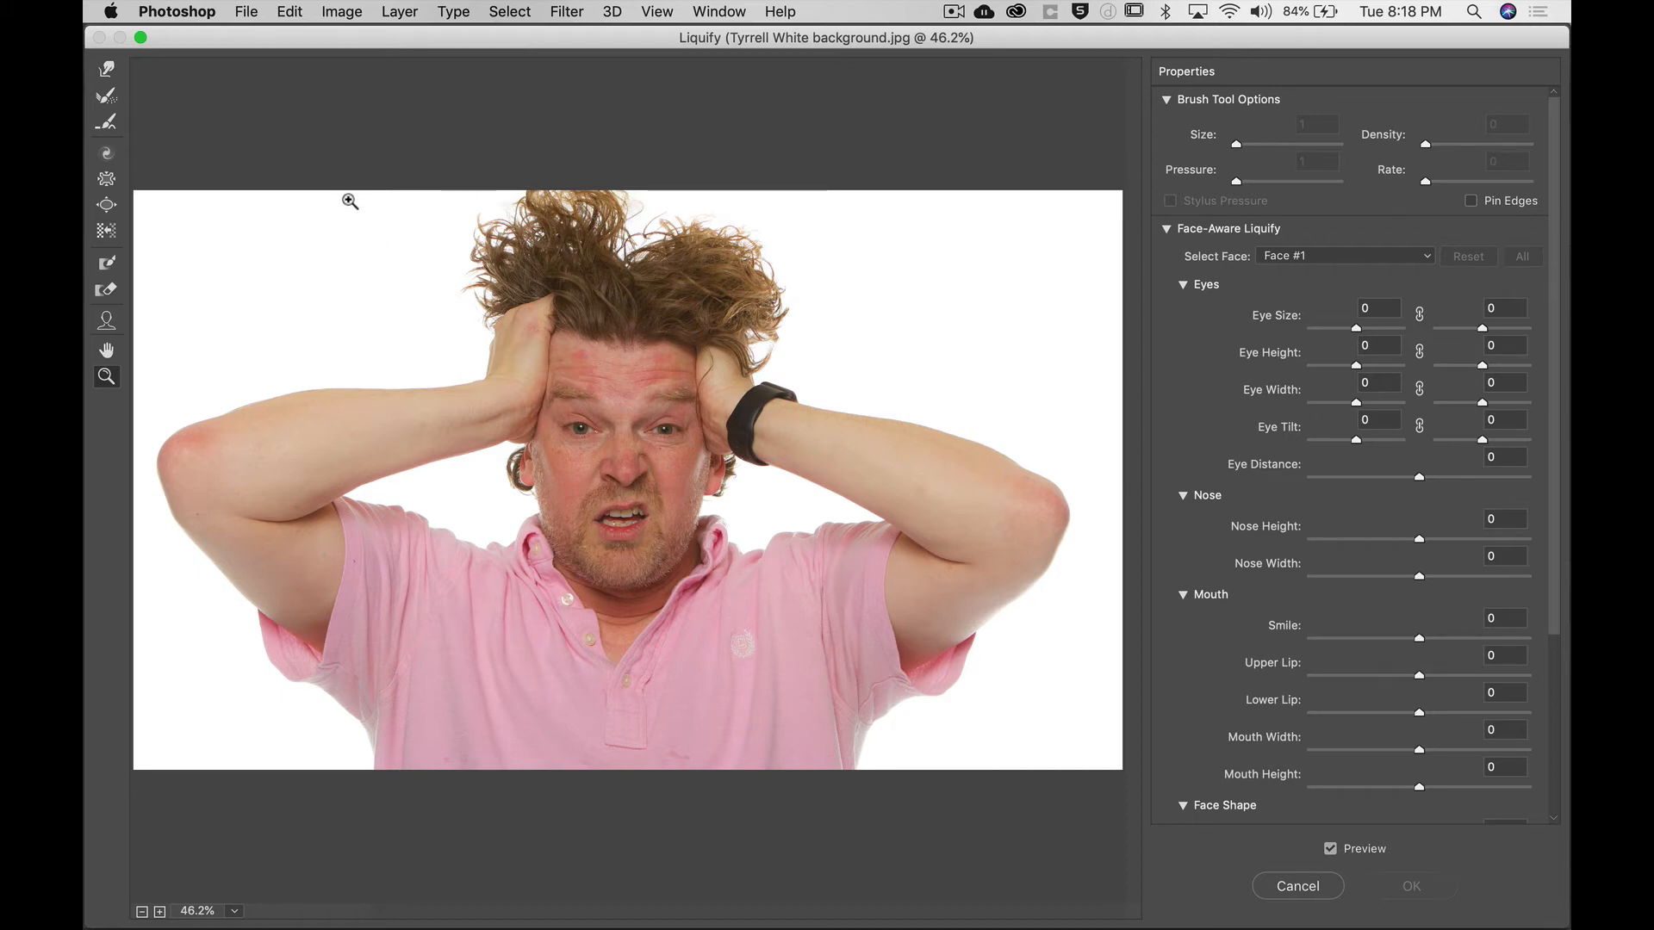
pyautogui.click(105, 71)
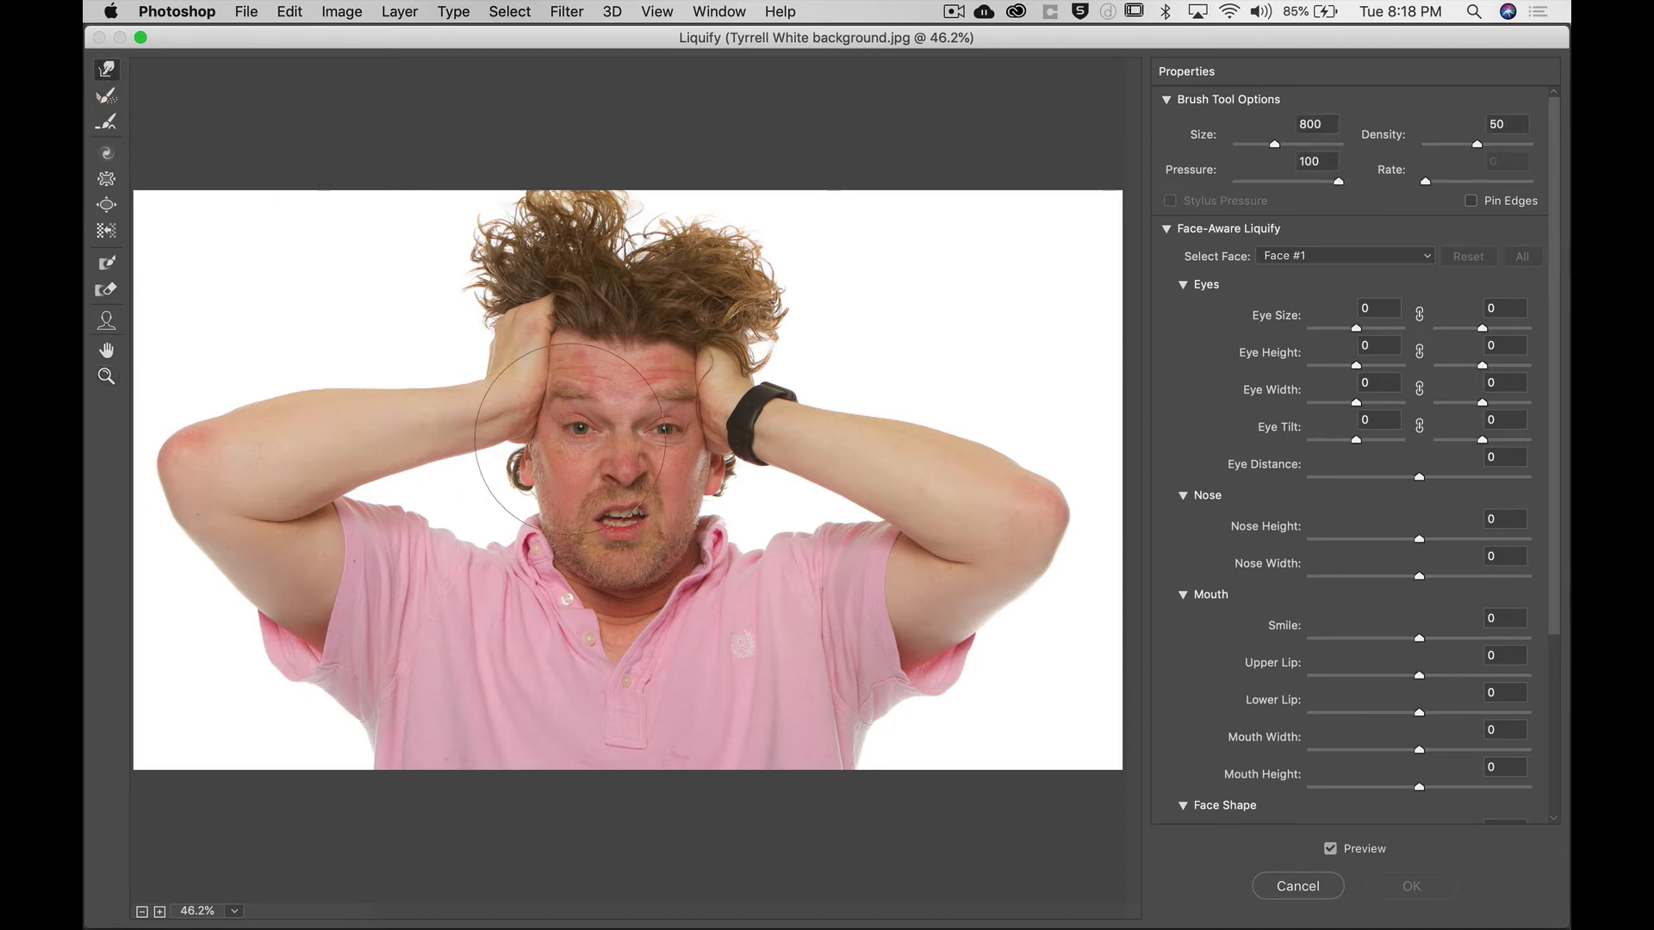
pyautogui.press('[')
pyautogui.press('[')
pyautogui.press('[')
pyautogui.press('[')
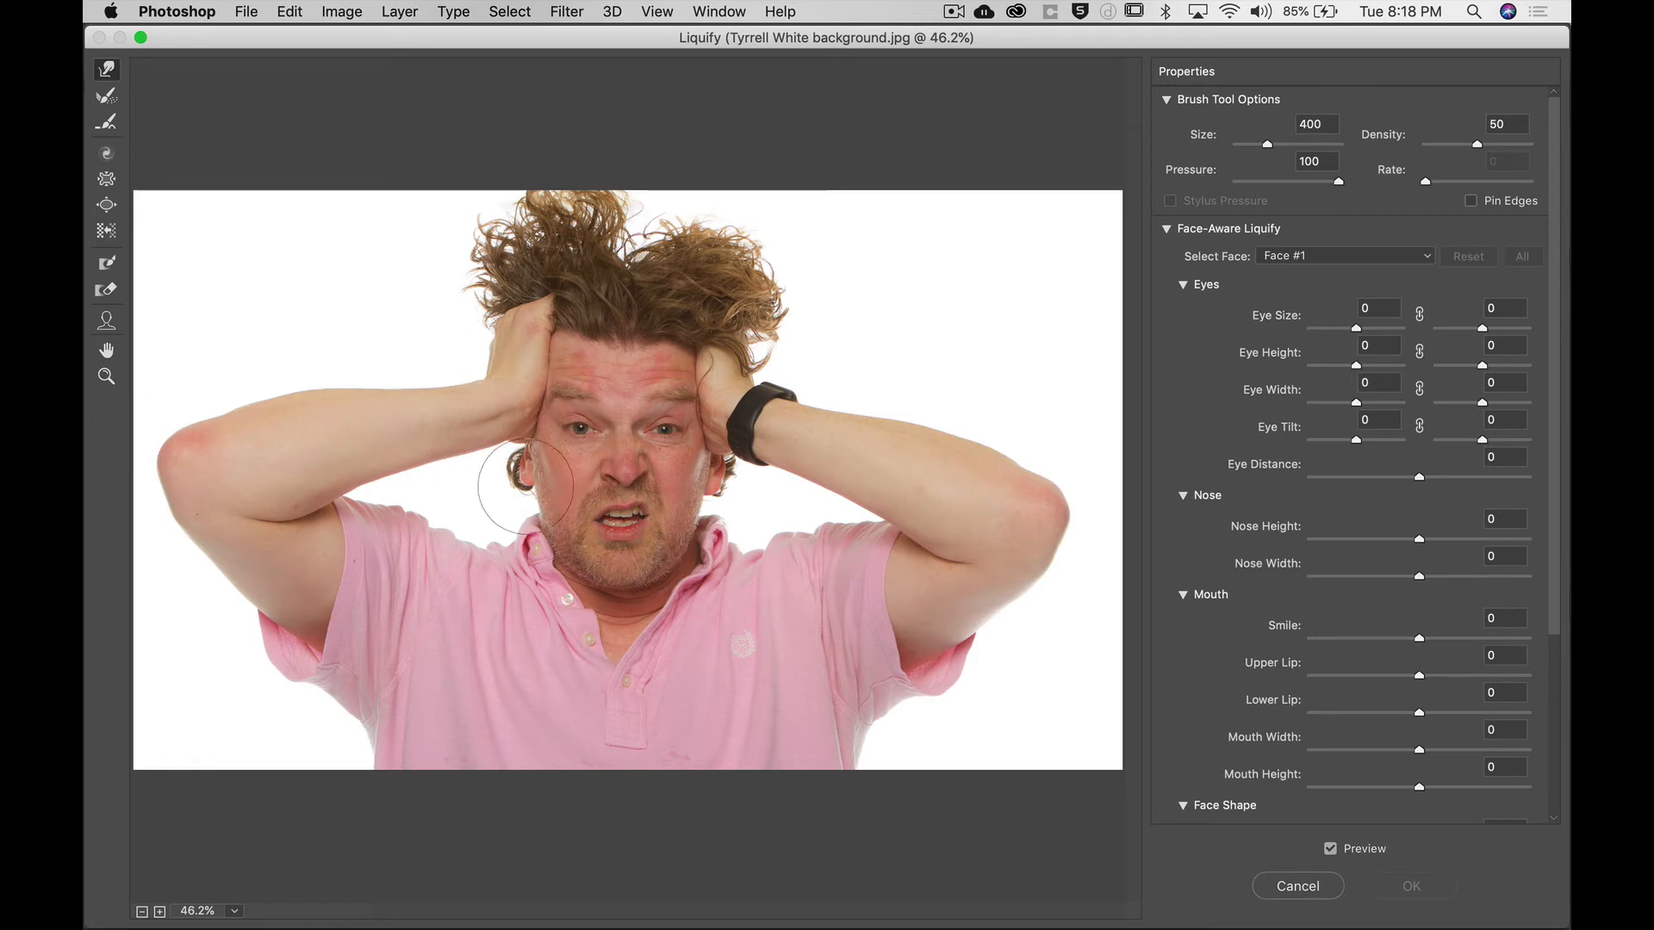
# Warp the left shoulder and upper arm outline to make the arm bulge.
pyautogui.moveTo(554, 471); pyautogui.dragTo(551, 476)
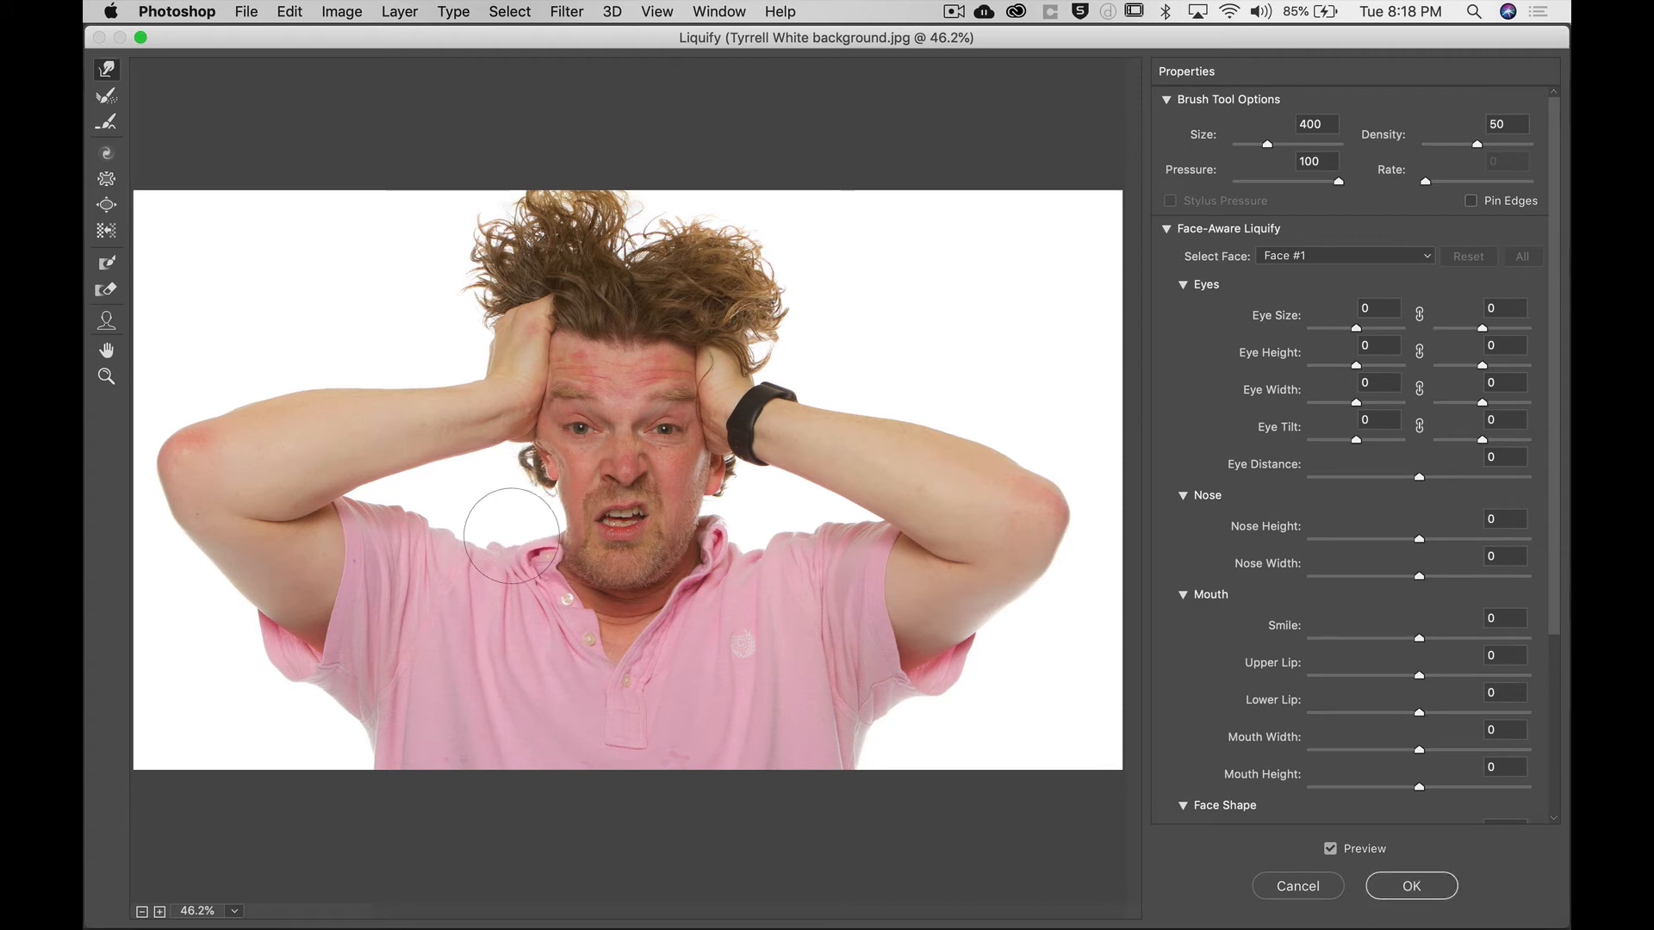
pyautogui.moveTo(444, 565)
pyautogui.mouseDown()
pyautogui.moveTo(396, 516)
pyautogui.moveTo(413, 526)
pyautogui.moveTo(380, 573)
pyautogui.moveTo(413, 546)
pyautogui.moveTo(439, 558)
pyautogui.moveTo(402, 543)
pyautogui.mouseUp()
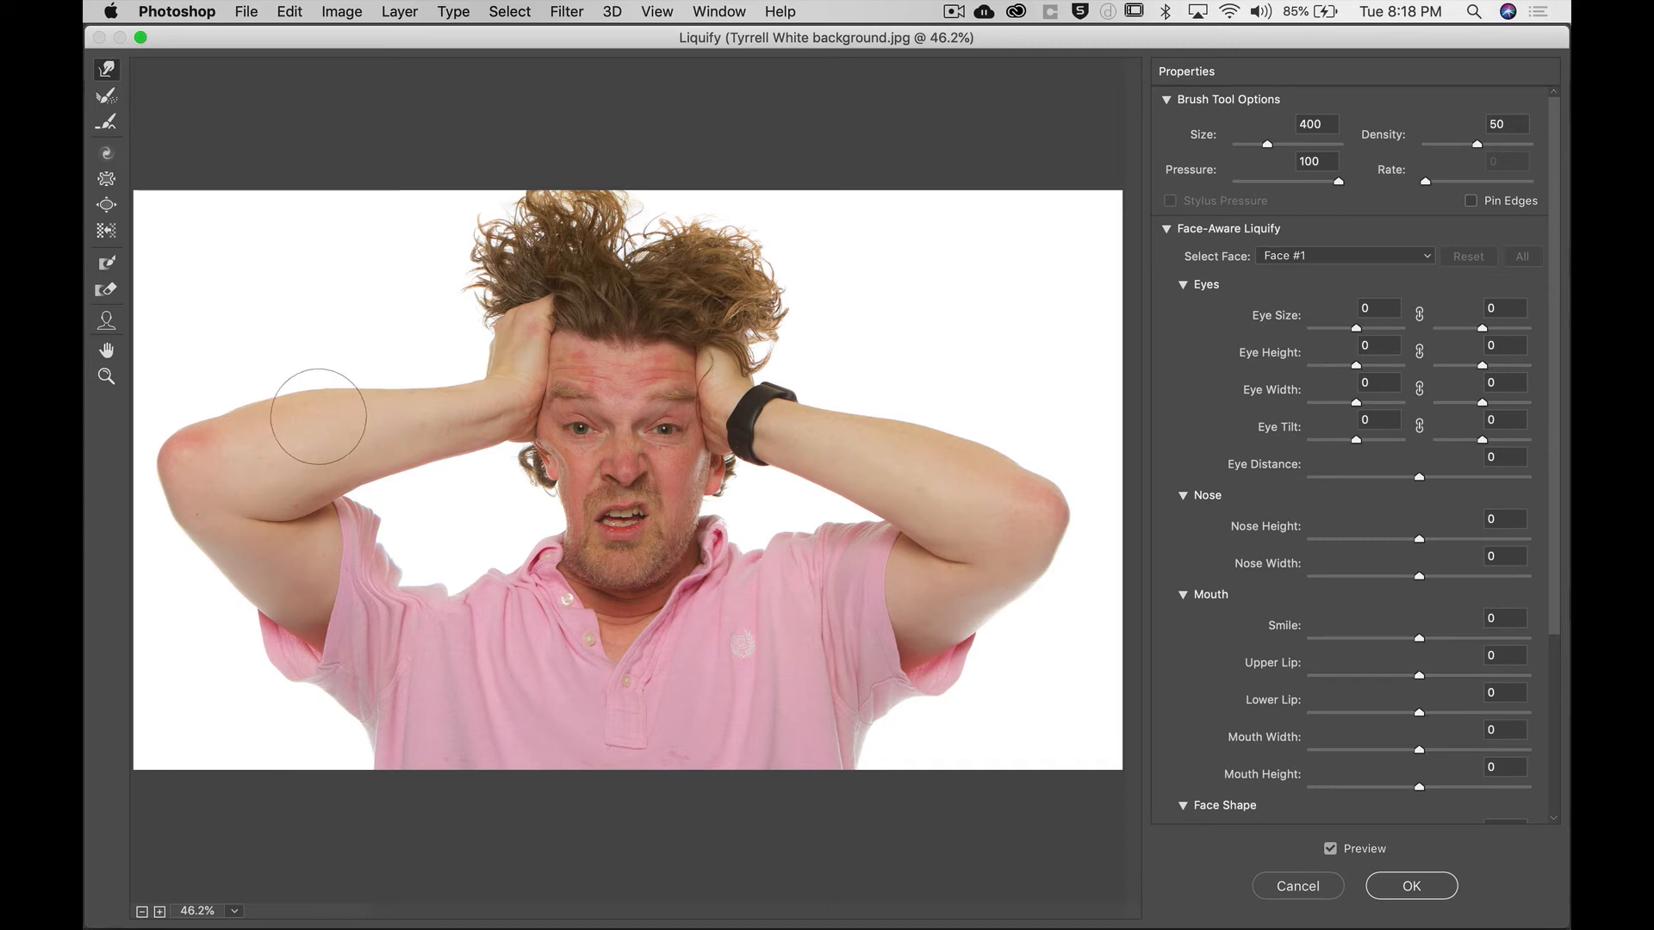
pyautogui.moveTo(318, 410)
pyautogui.mouseDown()
pyautogui.moveTo(310, 380)
pyautogui.moveTo(272, 403)
pyautogui.moveTo(284, 417)
pyautogui.mouseUp()
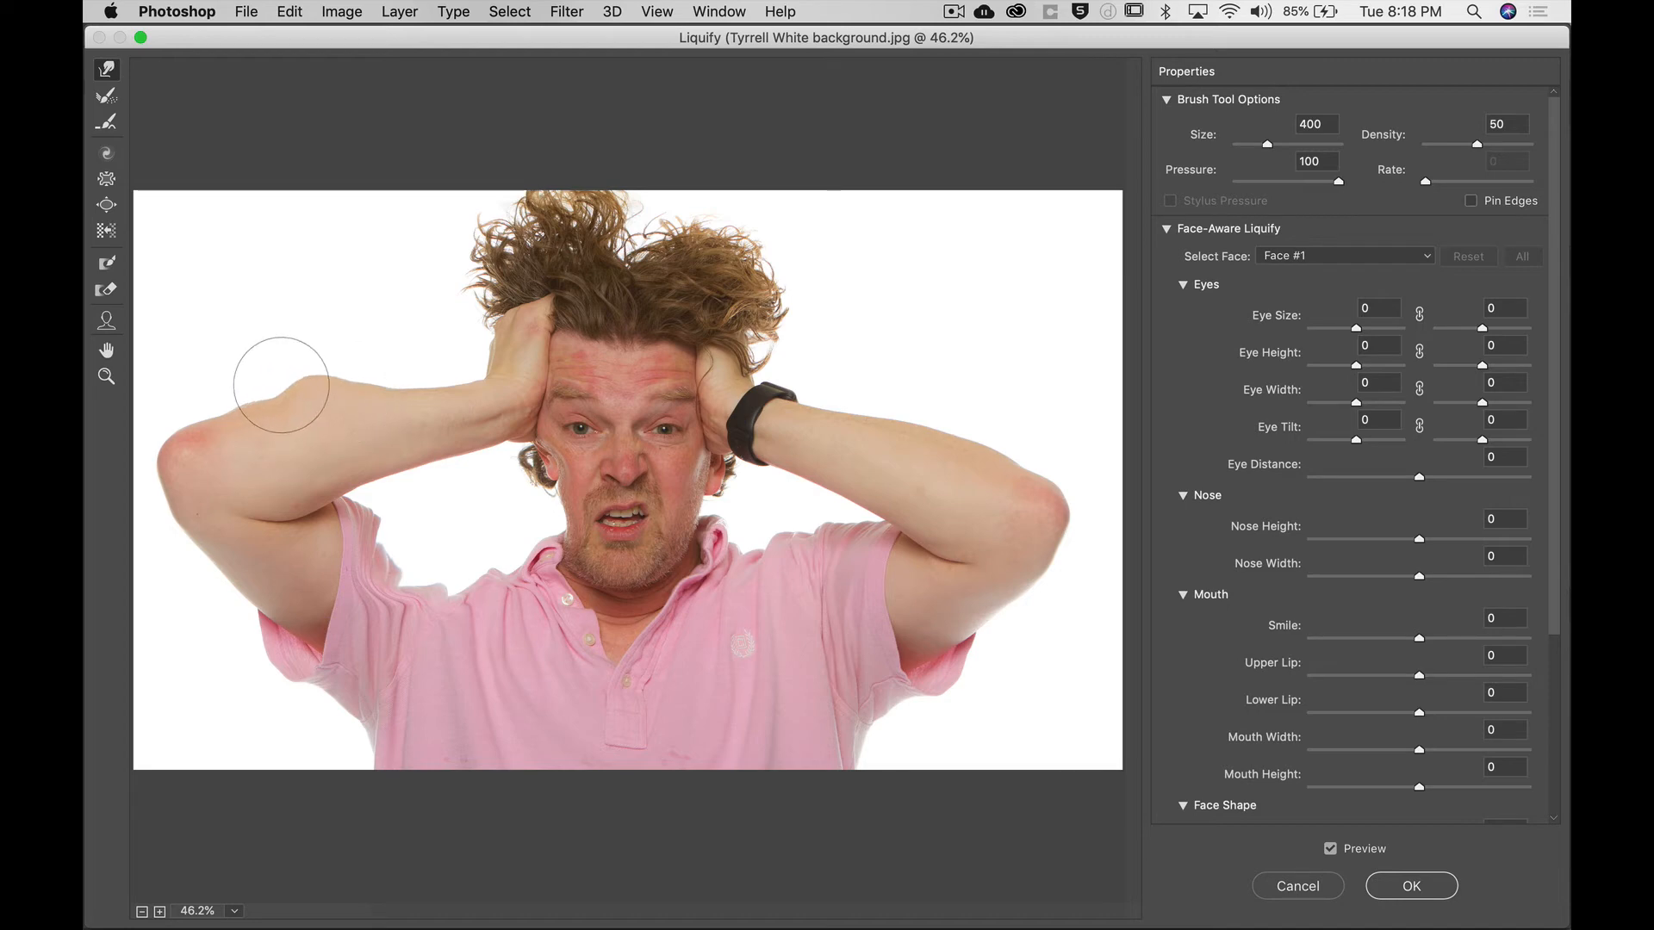
pyautogui.moveTo(282, 385); pyautogui.dragTo(334, 376)
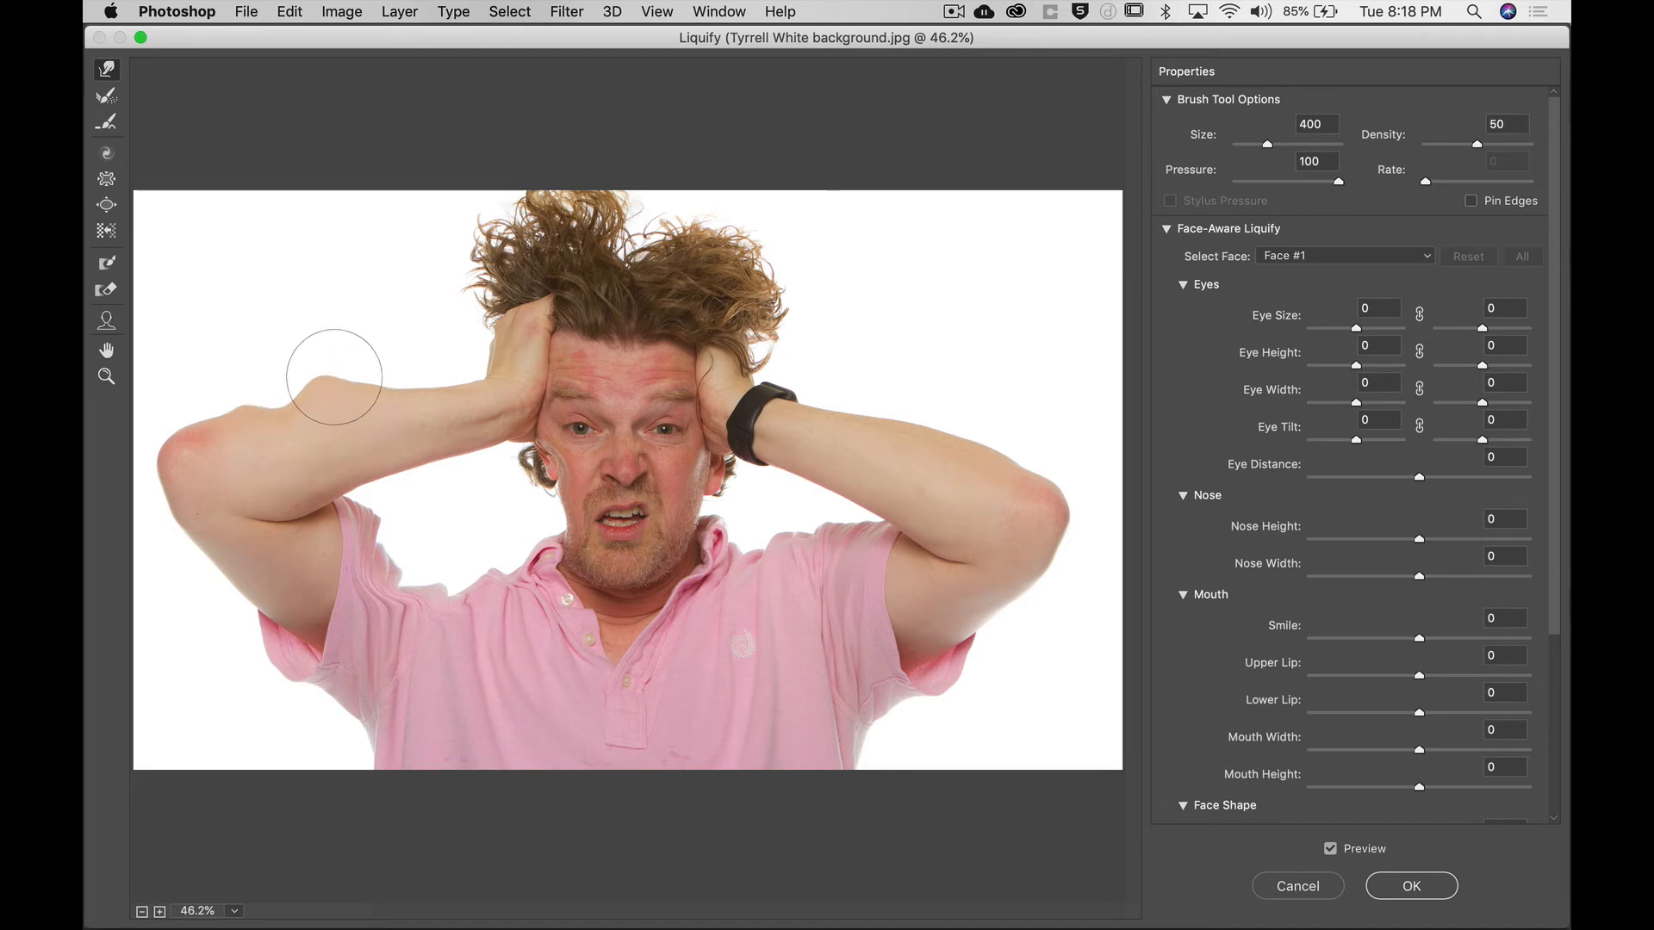
# Enlarge the Forward Warp brush to 700 and warp the outlines of both upper arms.
pyautogui.press(']')
pyautogui.press(']')
pyautogui.press(']')
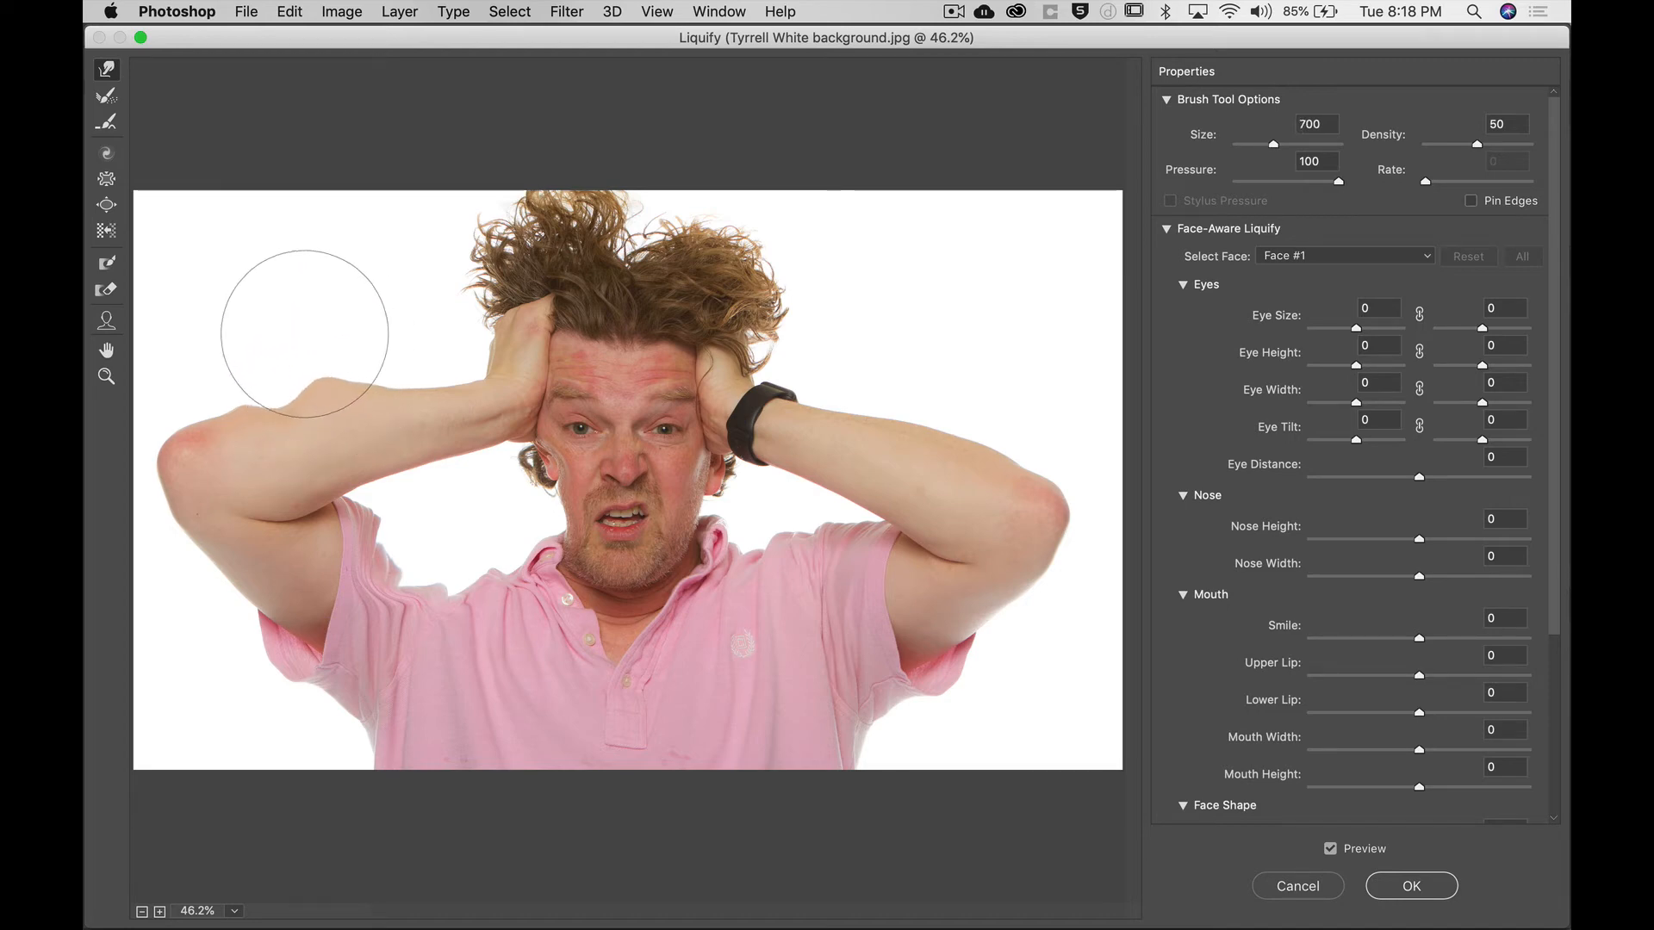
pyautogui.moveTo(304, 334); pyautogui.dragTo(312, 377)
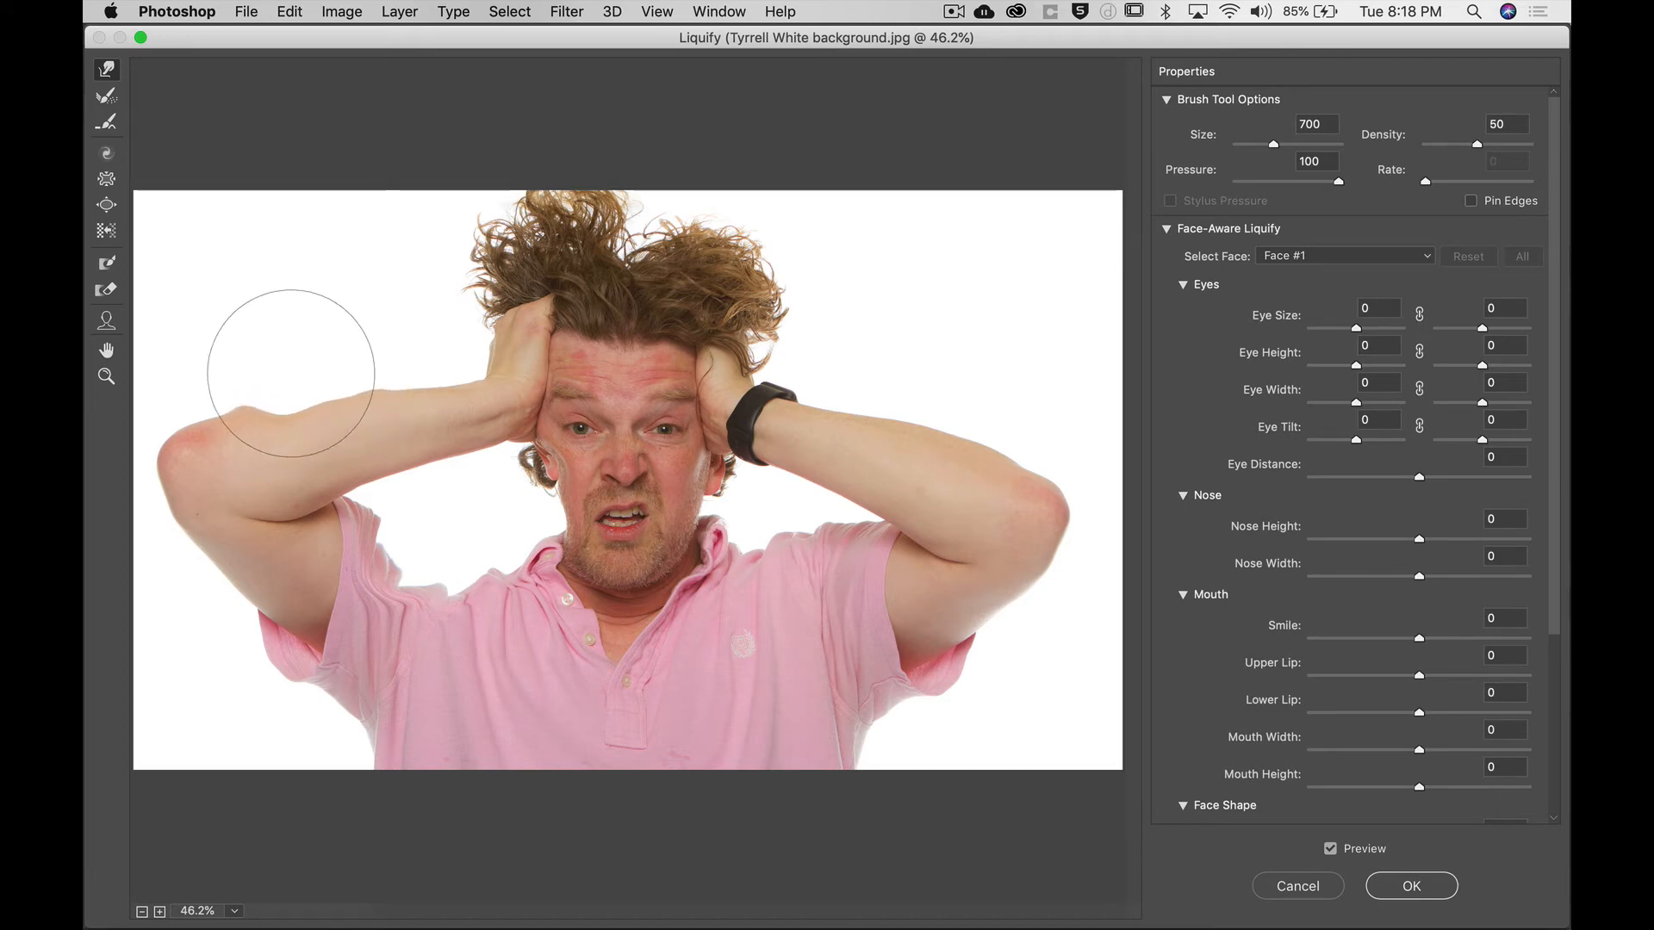
pyautogui.moveTo(229, 388); pyautogui.dragTo(243, 405)
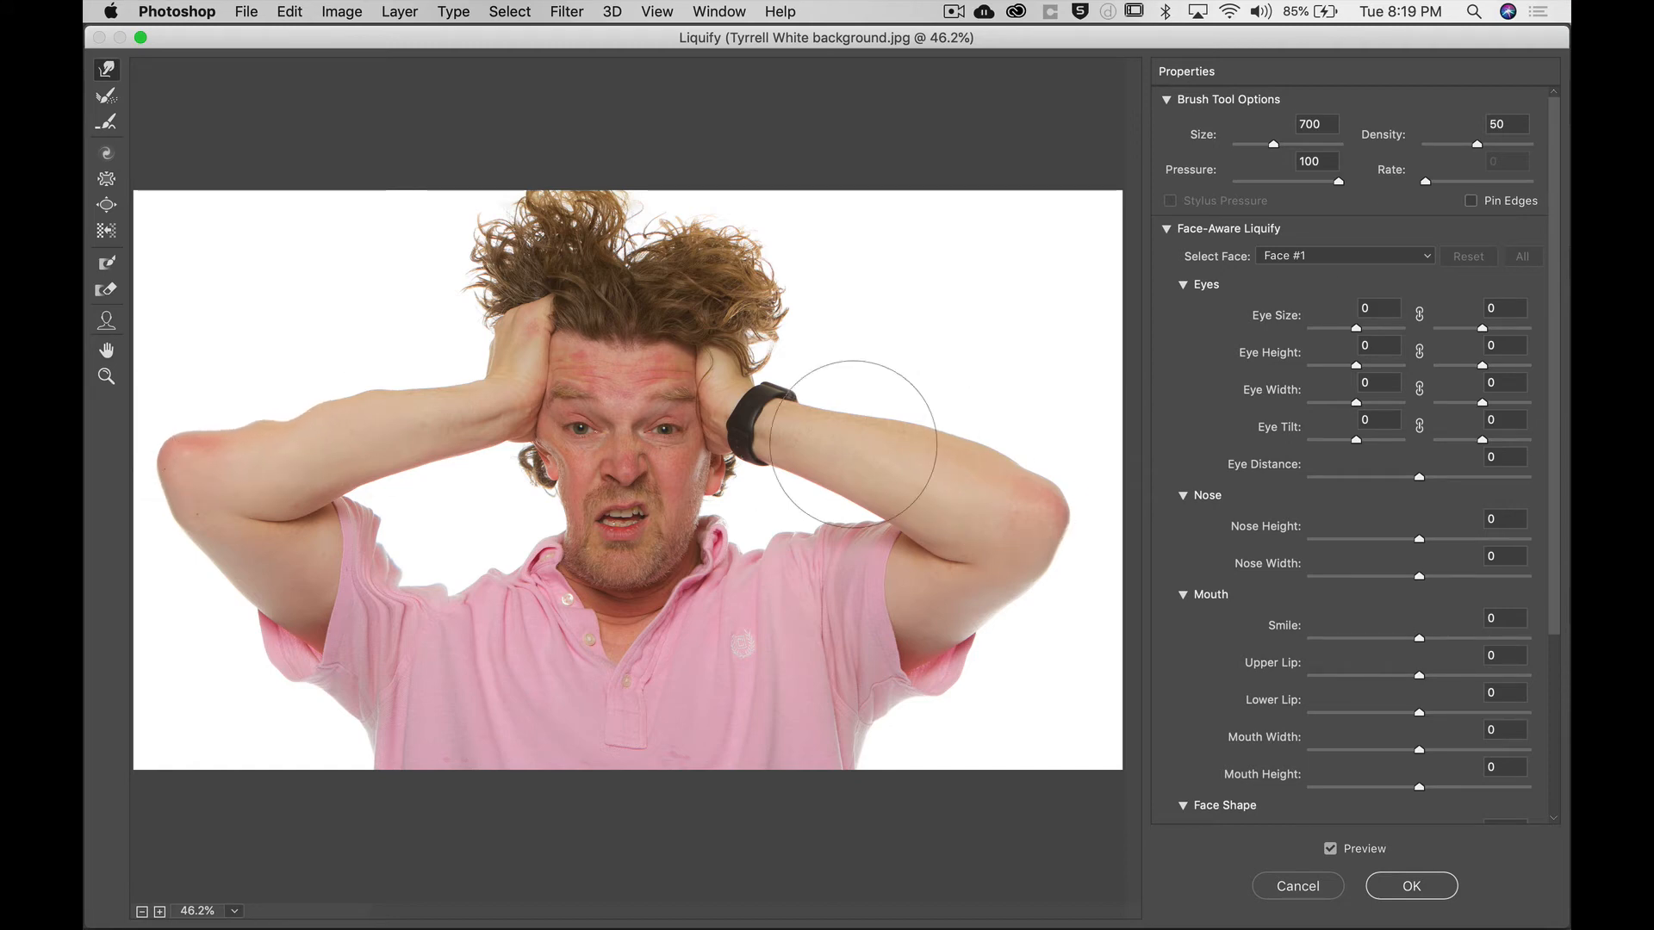
pyautogui.moveTo(772, 304)
pyautogui.mouseDown()
pyautogui.moveTo(715, 338)
pyautogui.moveTo(738, 276)
pyautogui.moveTo(698, 287)
pyautogui.mouseUp()
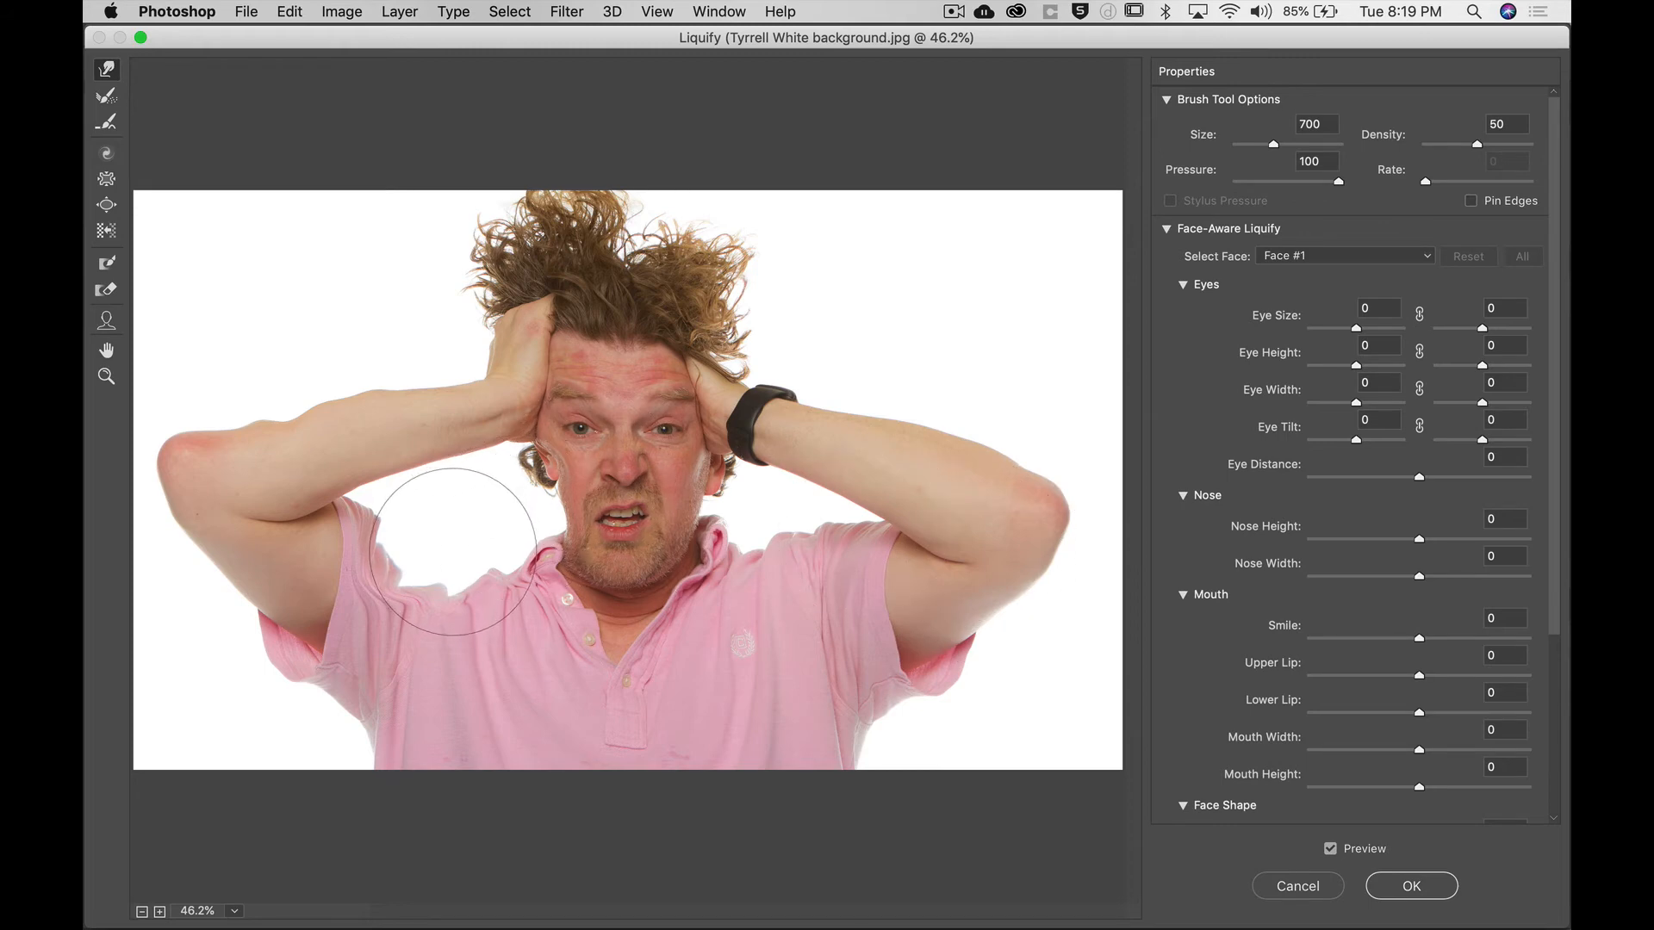
pyautogui.press('[')
pyautogui.press('[')
pyautogui.press('[')
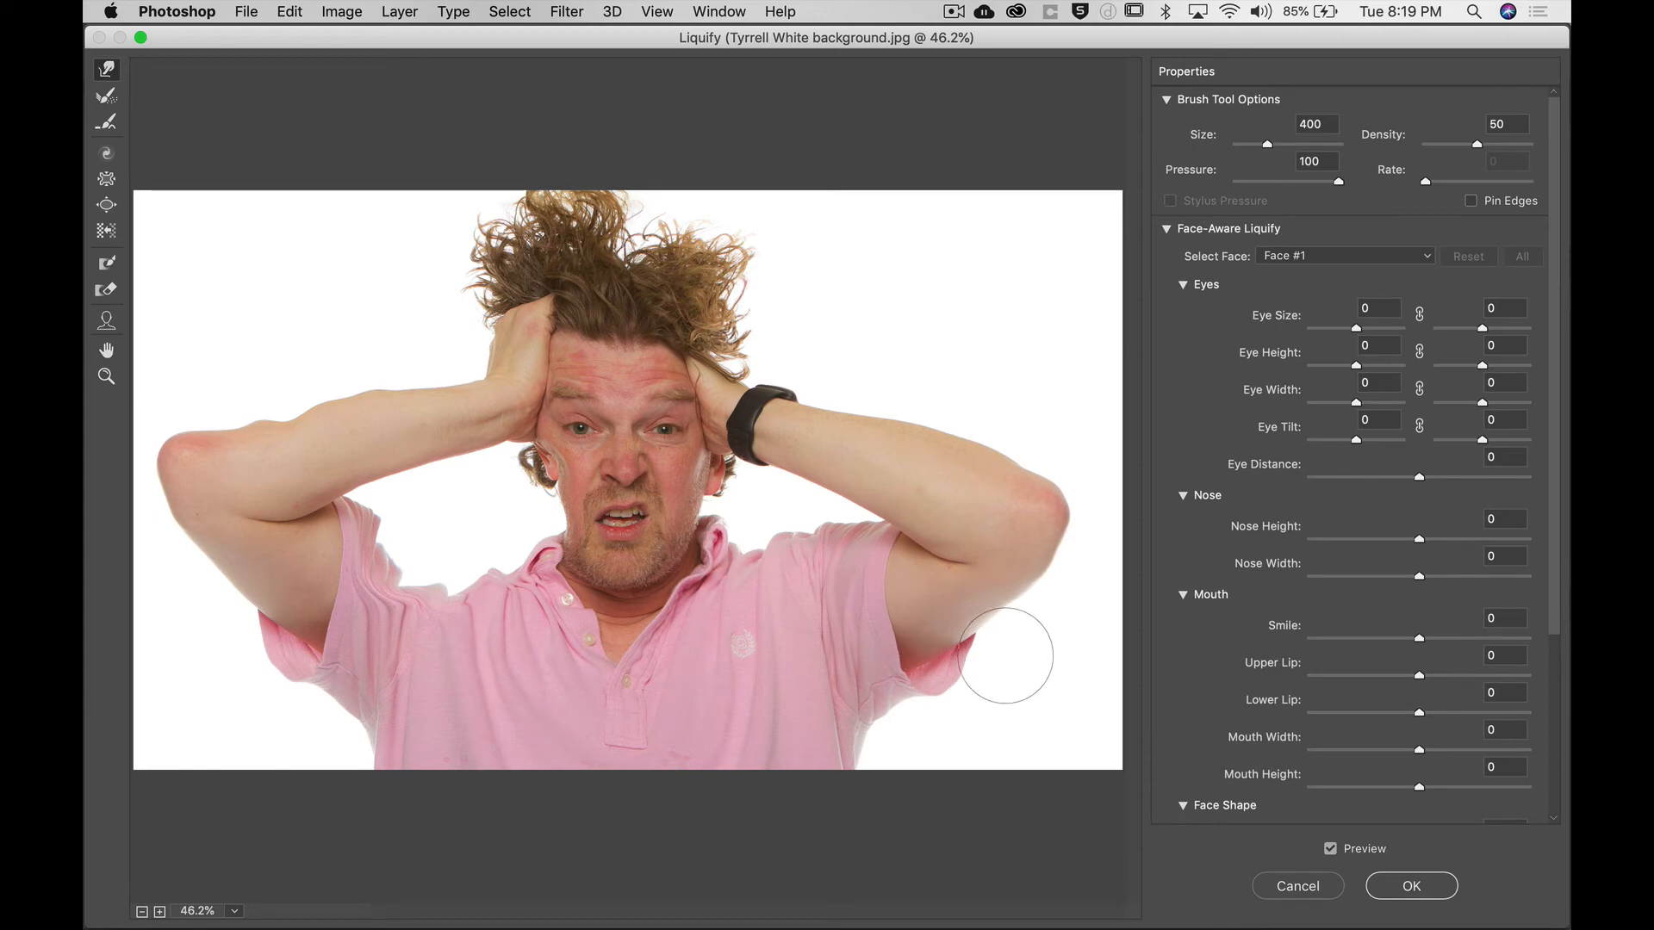
pyautogui.press('[')
pyautogui.press('[')
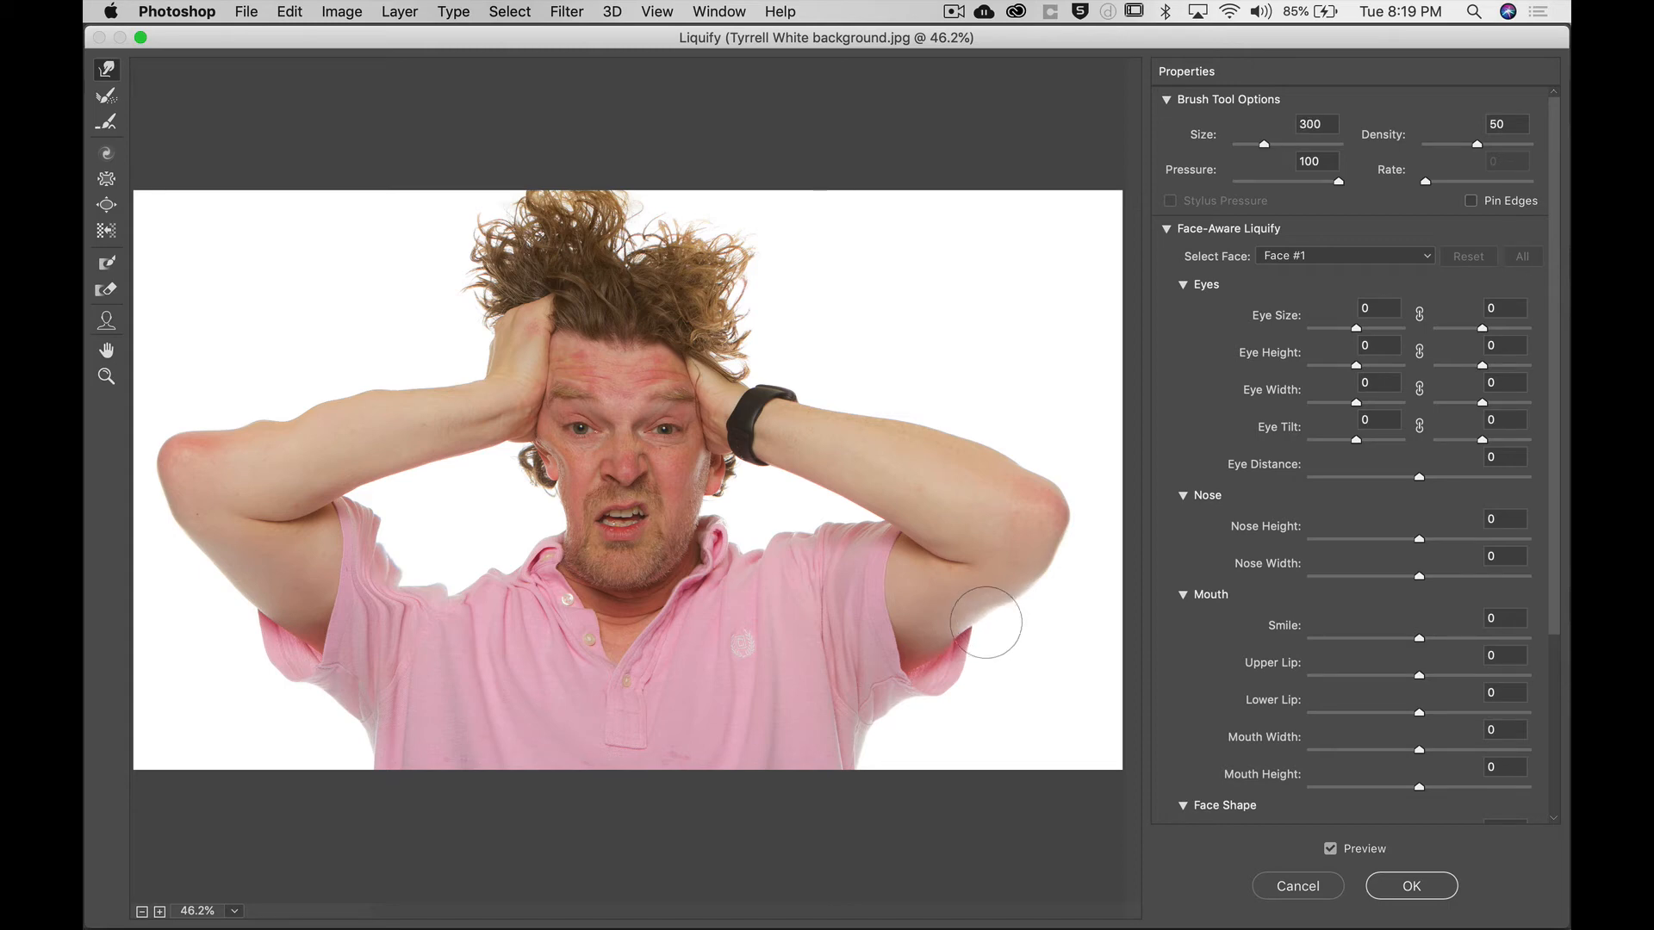
pyautogui.press(']')
pyautogui.press(']')
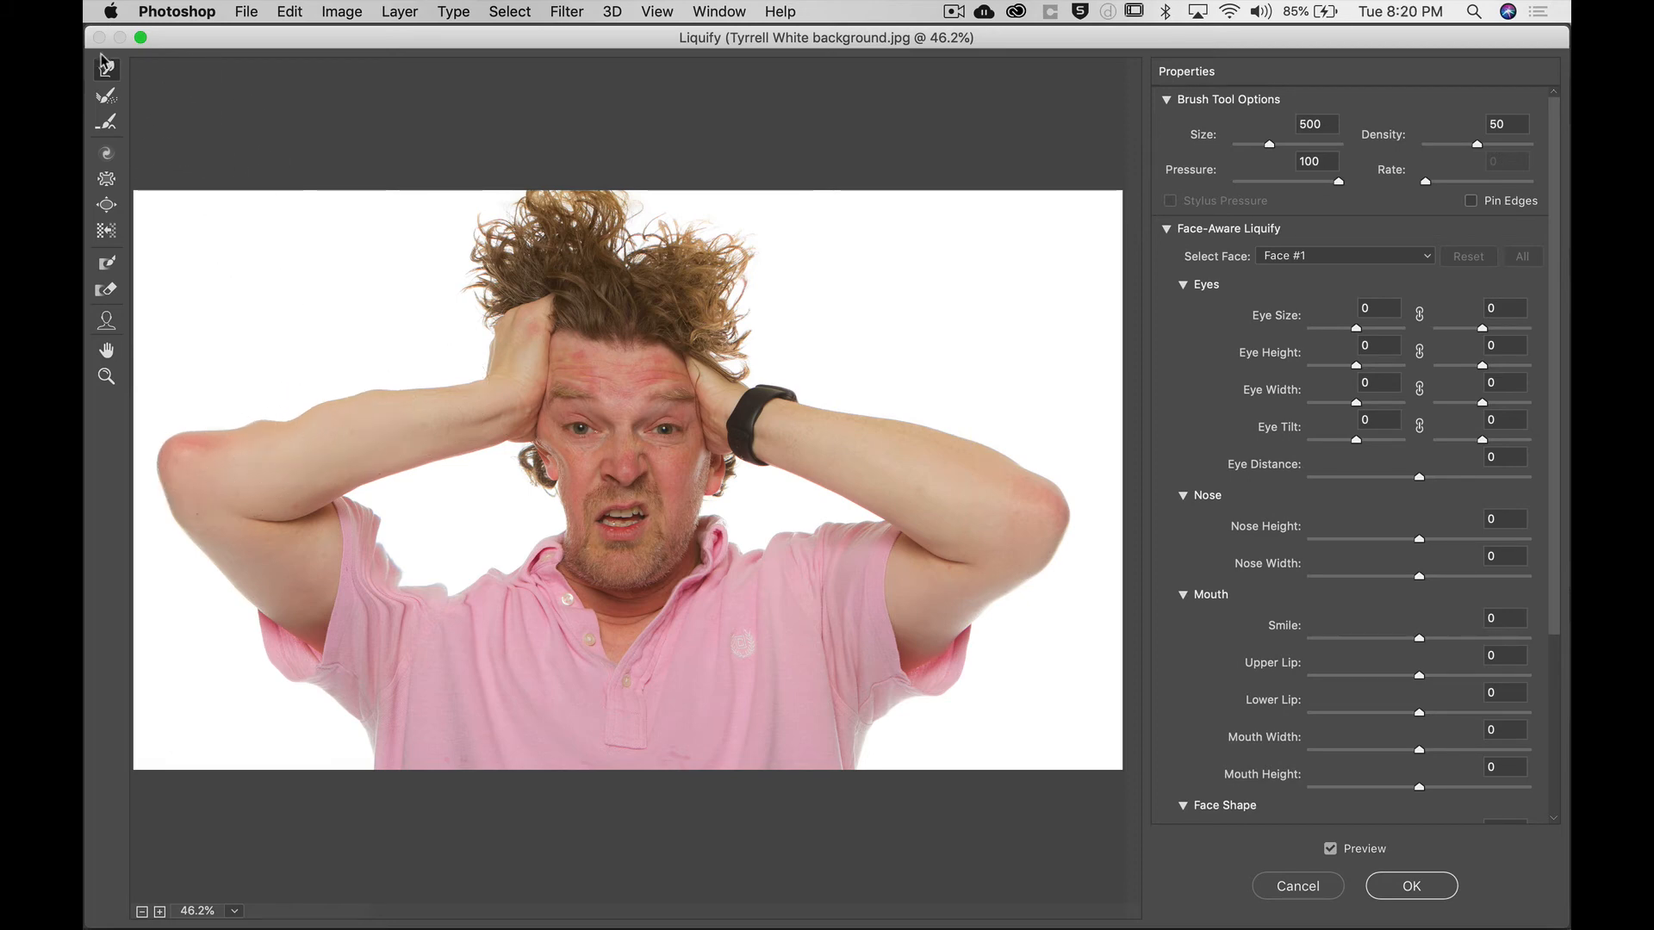
# Reconstruct the left shoulder area with the Reconstruct Tool at a brush size of 400.
pyautogui.click(104, 98)
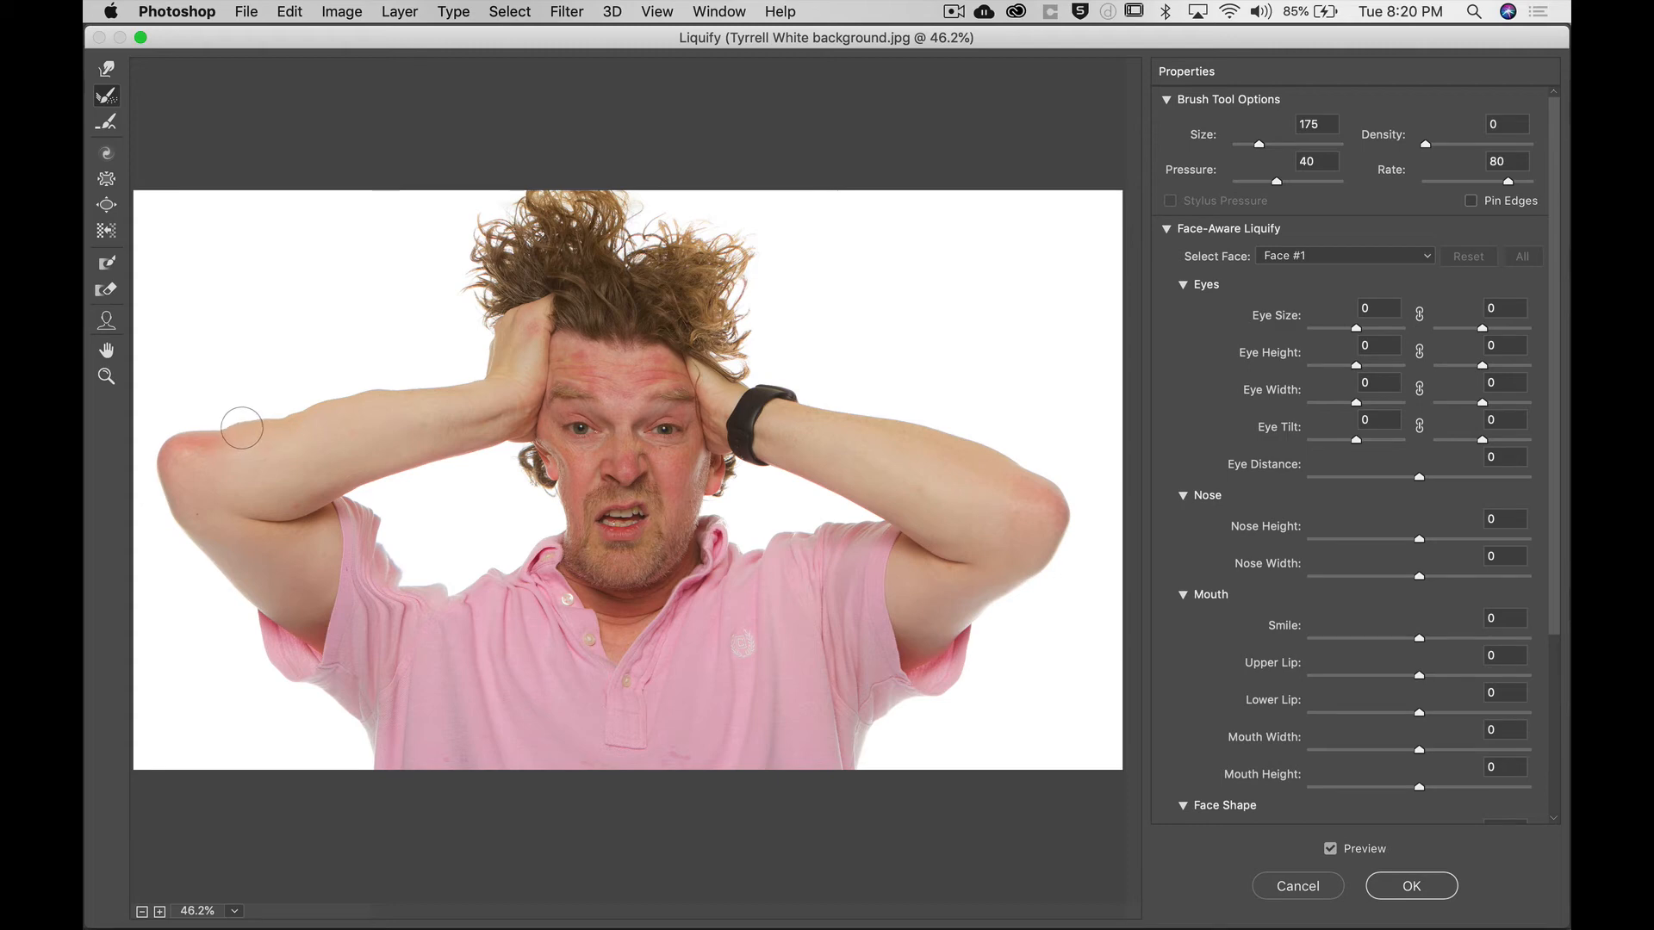
pyautogui.press(']')
pyautogui.press(']')
pyautogui.press(']')
pyautogui.press(']')
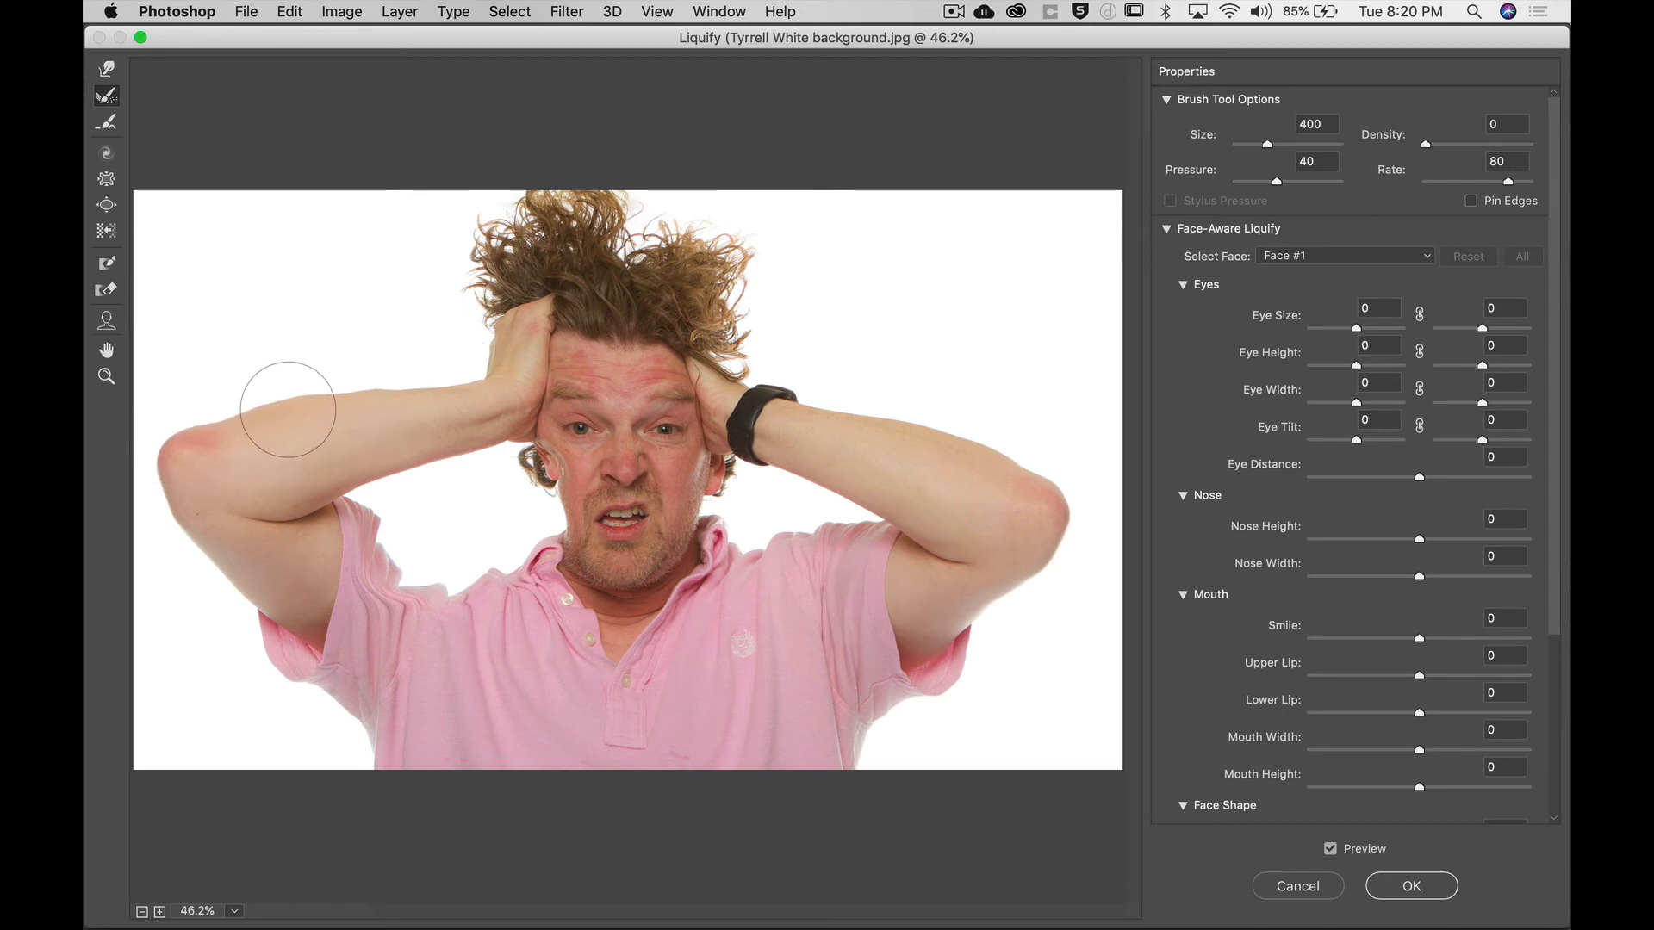
pyautogui.moveTo(383, 558)
pyautogui.mouseDown()
pyautogui.moveTo(427, 593)
pyautogui.moveTo(370, 561)
pyautogui.moveTo(405, 581)
pyautogui.moveTo(379, 541)
pyautogui.moveTo(433, 562)
pyautogui.moveTo(389, 573)
pyautogui.moveTo(401, 564)
pyautogui.moveTo(432, 618)
pyautogui.moveTo(392, 628)
pyautogui.moveTo(372, 588)
pyautogui.moveTo(316, 600)
pyautogui.moveTo(363, 577)
pyautogui.moveTo(333, 576)
pyautogui.moveTo(358, 531)
pyautogui.moveTo(418, 534)
pyautogui.moveTo(475, 581)
pyautogui.moveTo(463, 551)
pyautogui.moveTo(489, 571)
pyautogui.moveTo(392, 544)
pyautogui.moveTo(450, 548)
pyautogui.mouseUp()
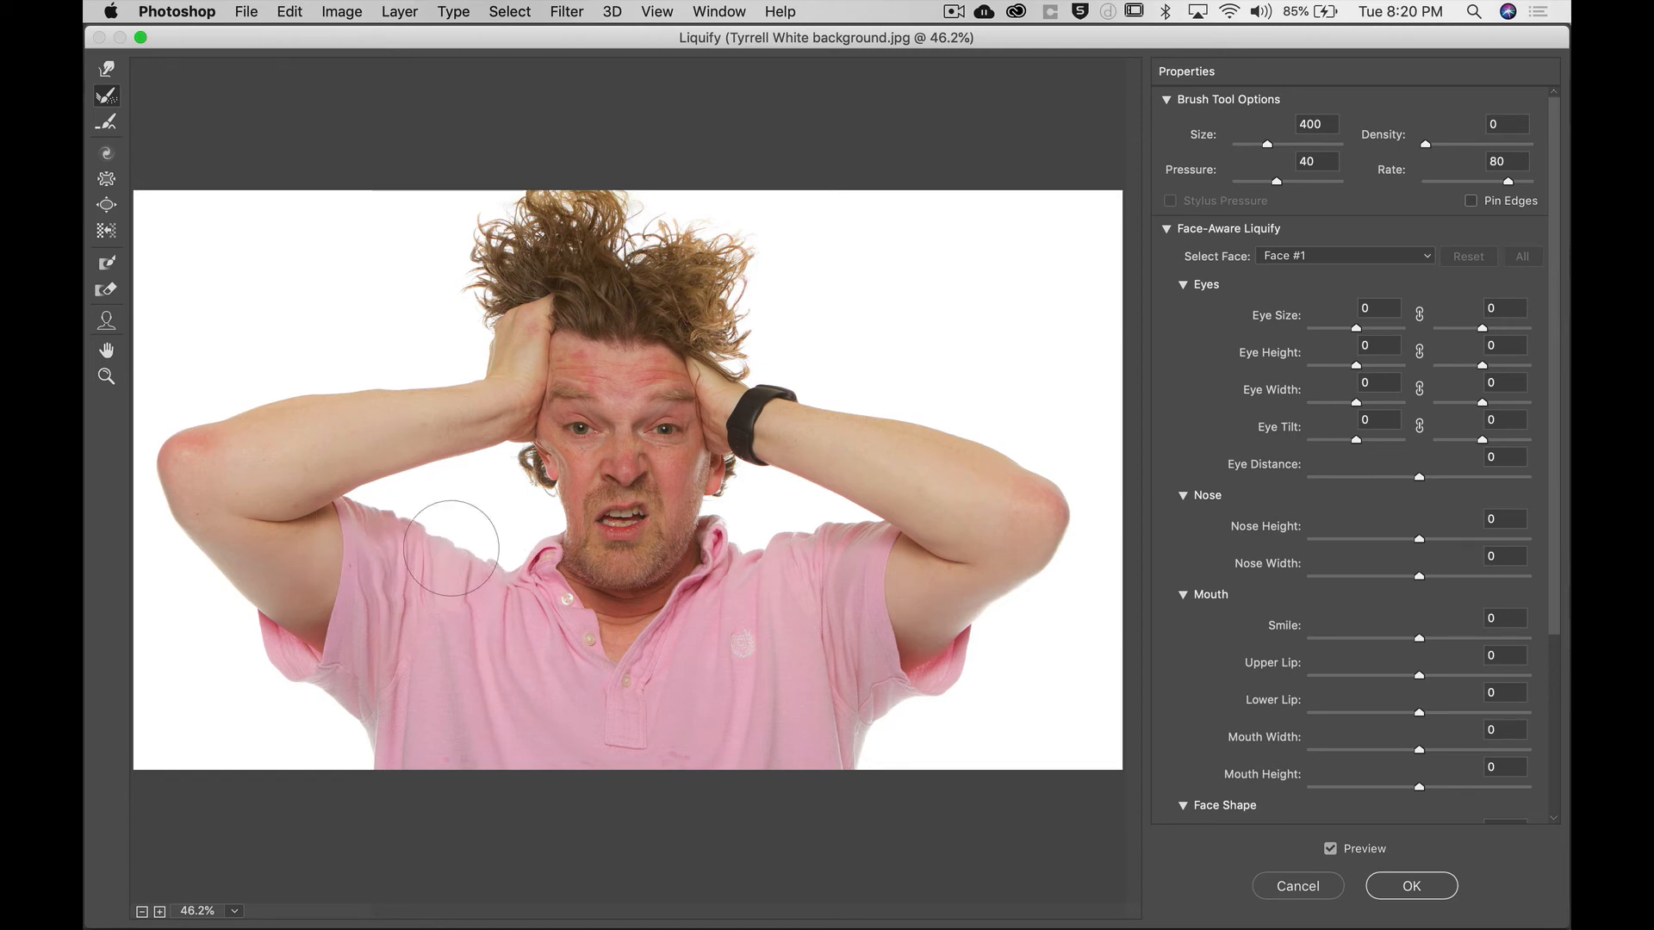
# Enlarge the Reconstruct brush to 900 and reconstruct the neck and chest area.
pyautogui.press(']')
pyautogui.press(']')
pyautogui.press(']')
pyautogui.press(']')
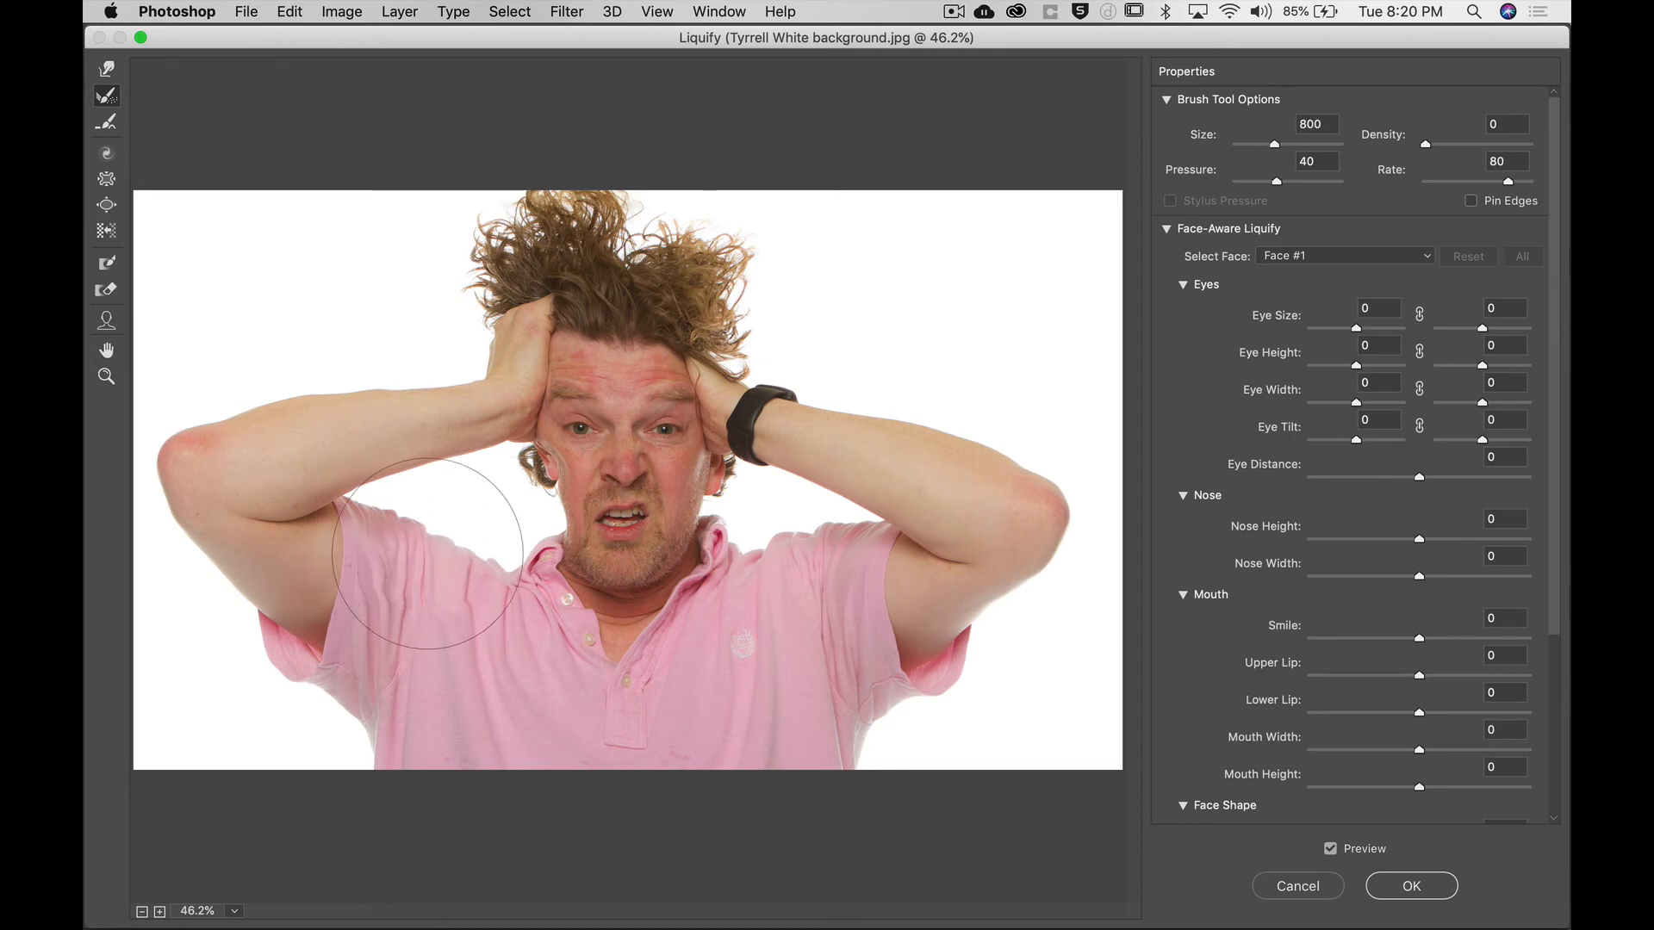
pyautogui.press(']')
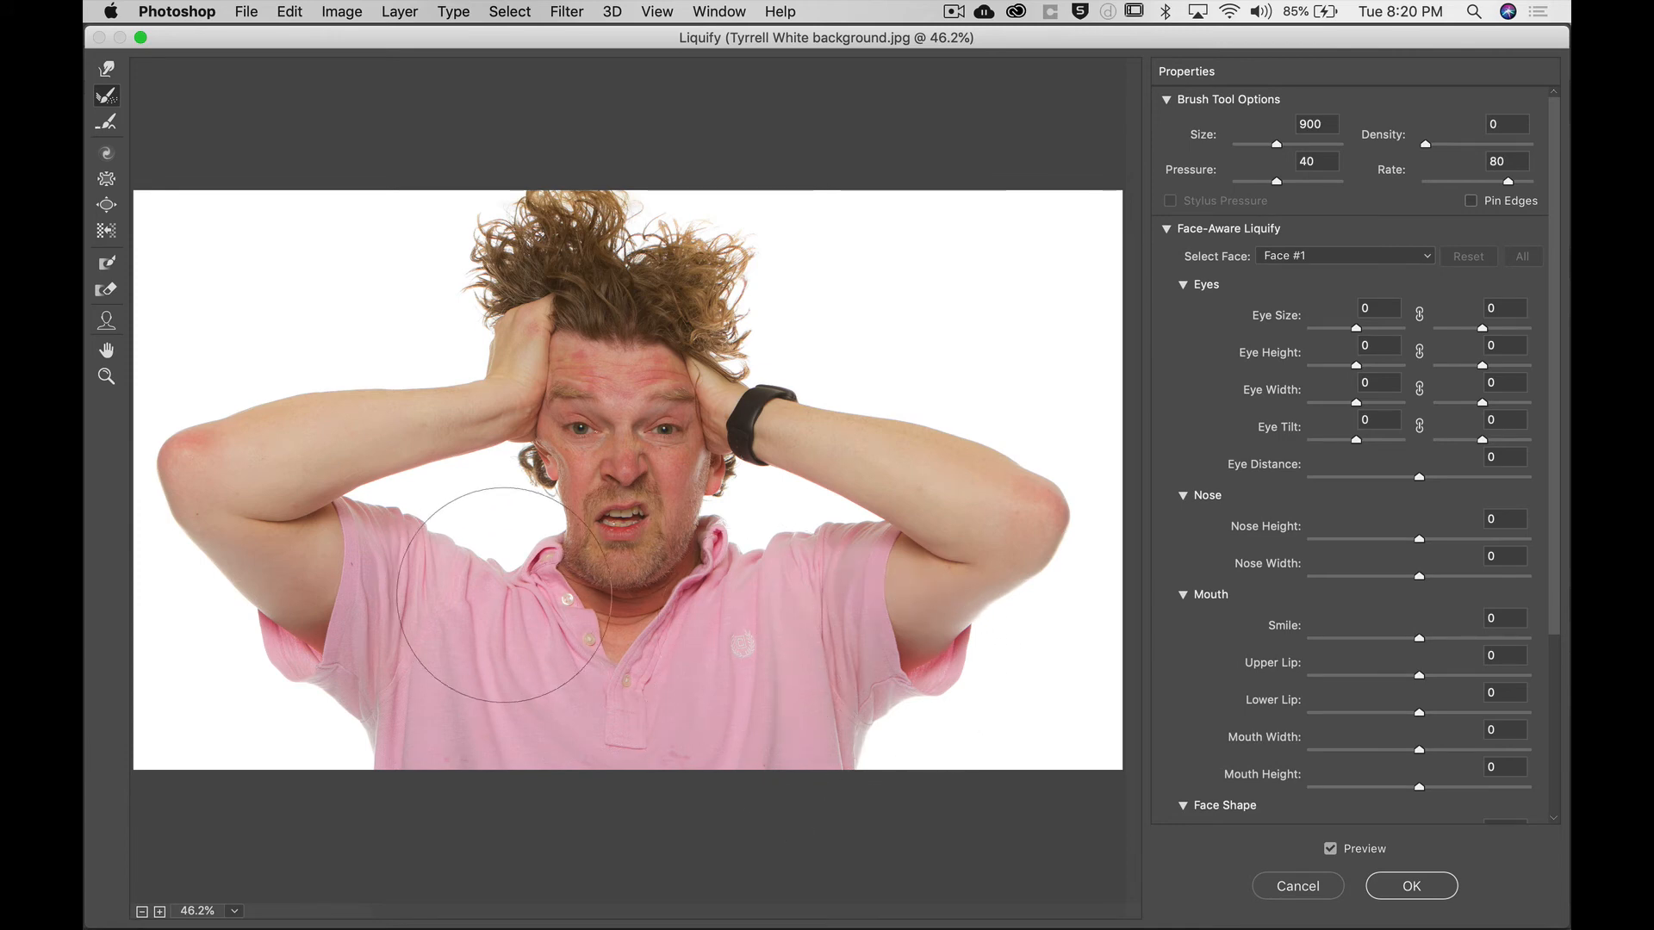
pyautogui.moveTo(504, 595)
pyautogui.mouseDown()
pyautogui.moveTo(542, 602)
pyautogui.moveTo(488, 425)
pyautogui.moveTo(535, 572)
pyautogui.moveTo(522, 515)
pyautogui.mouseUp()
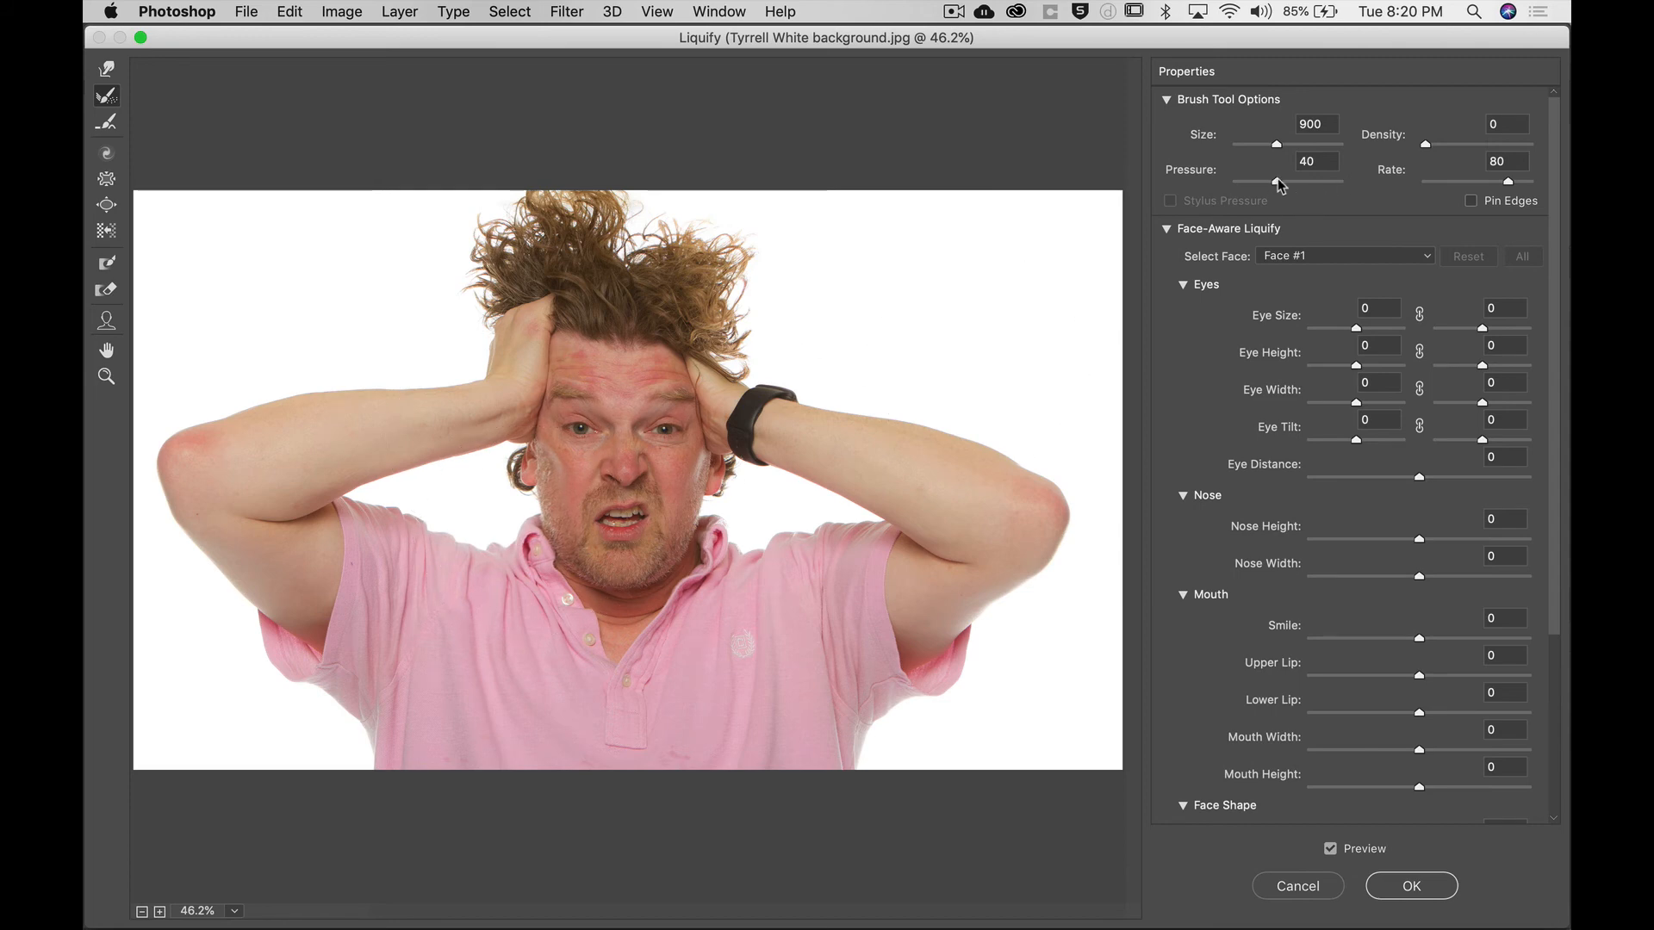
pyautogui.moveTo(1279, 180); pyautogui.dragTo(1339, 181)
pyautogui.moveTo(1427, 147); pyautogui.dragTo(1434, 145)
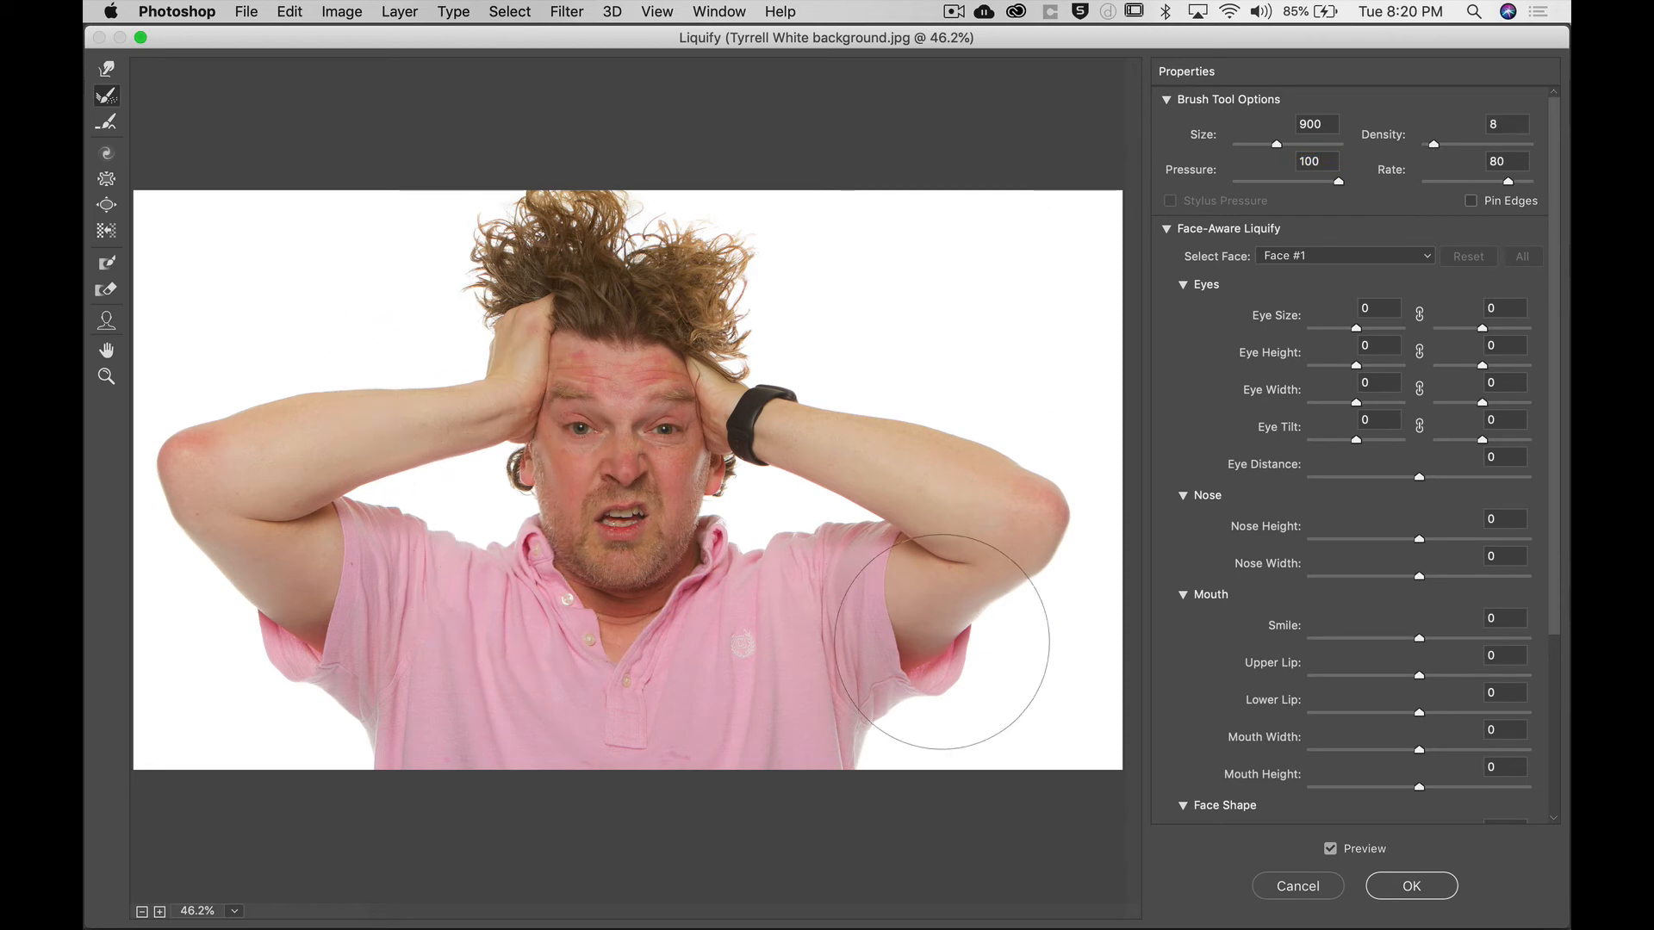
pyautogui.press(']')
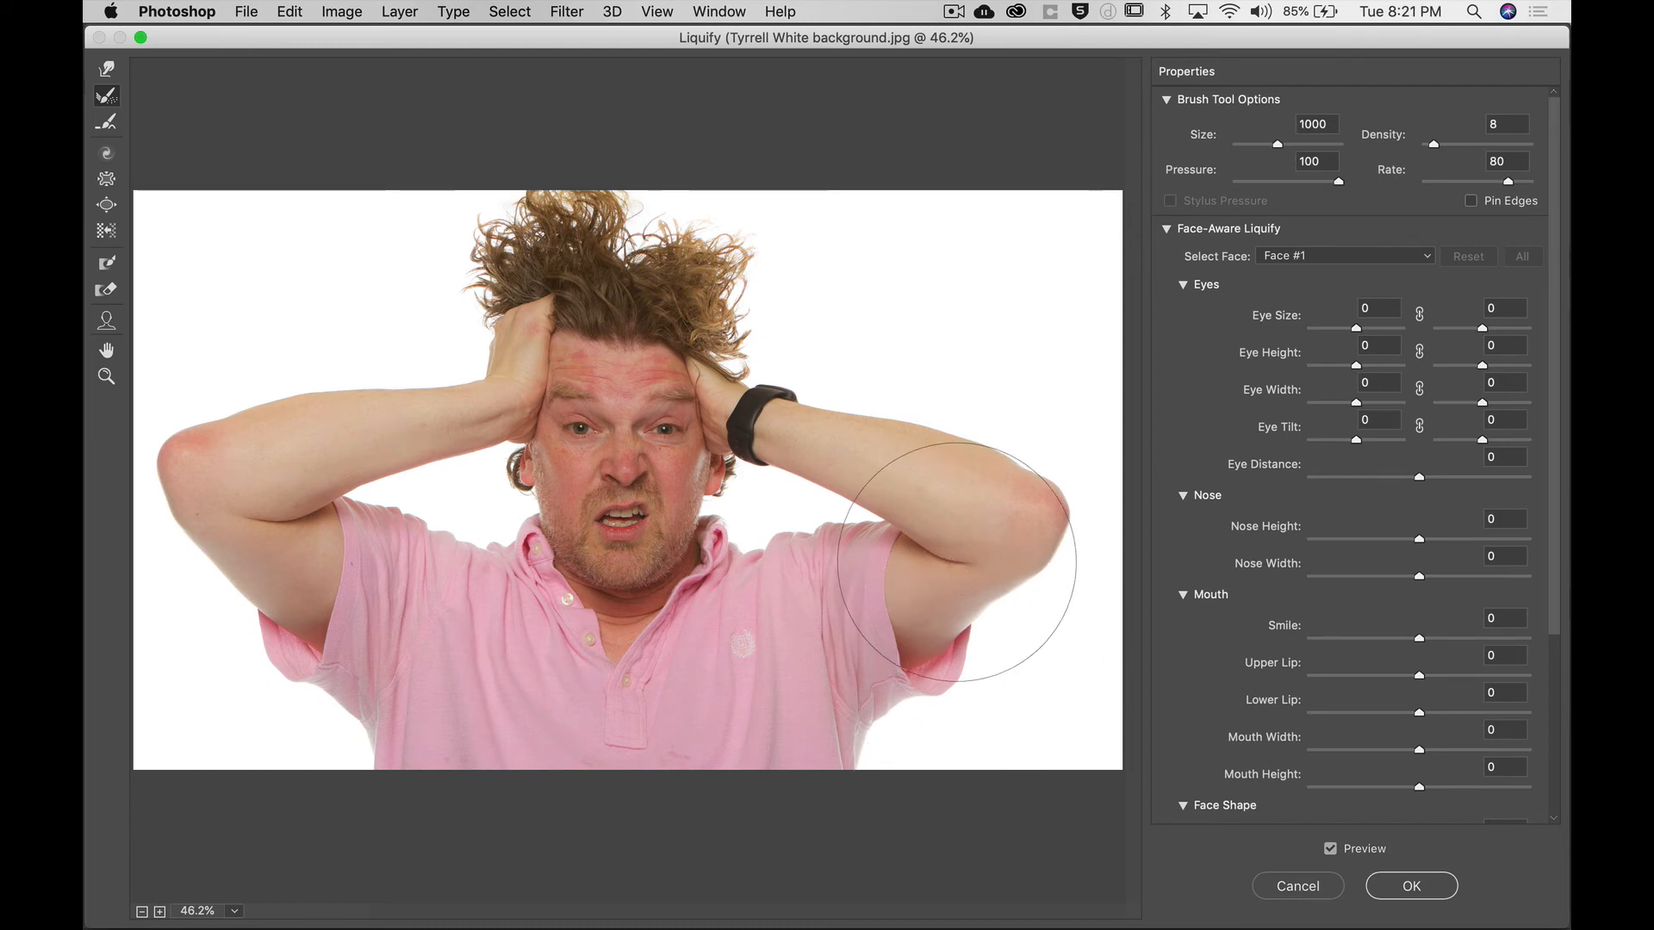
pyautogui.press(']')
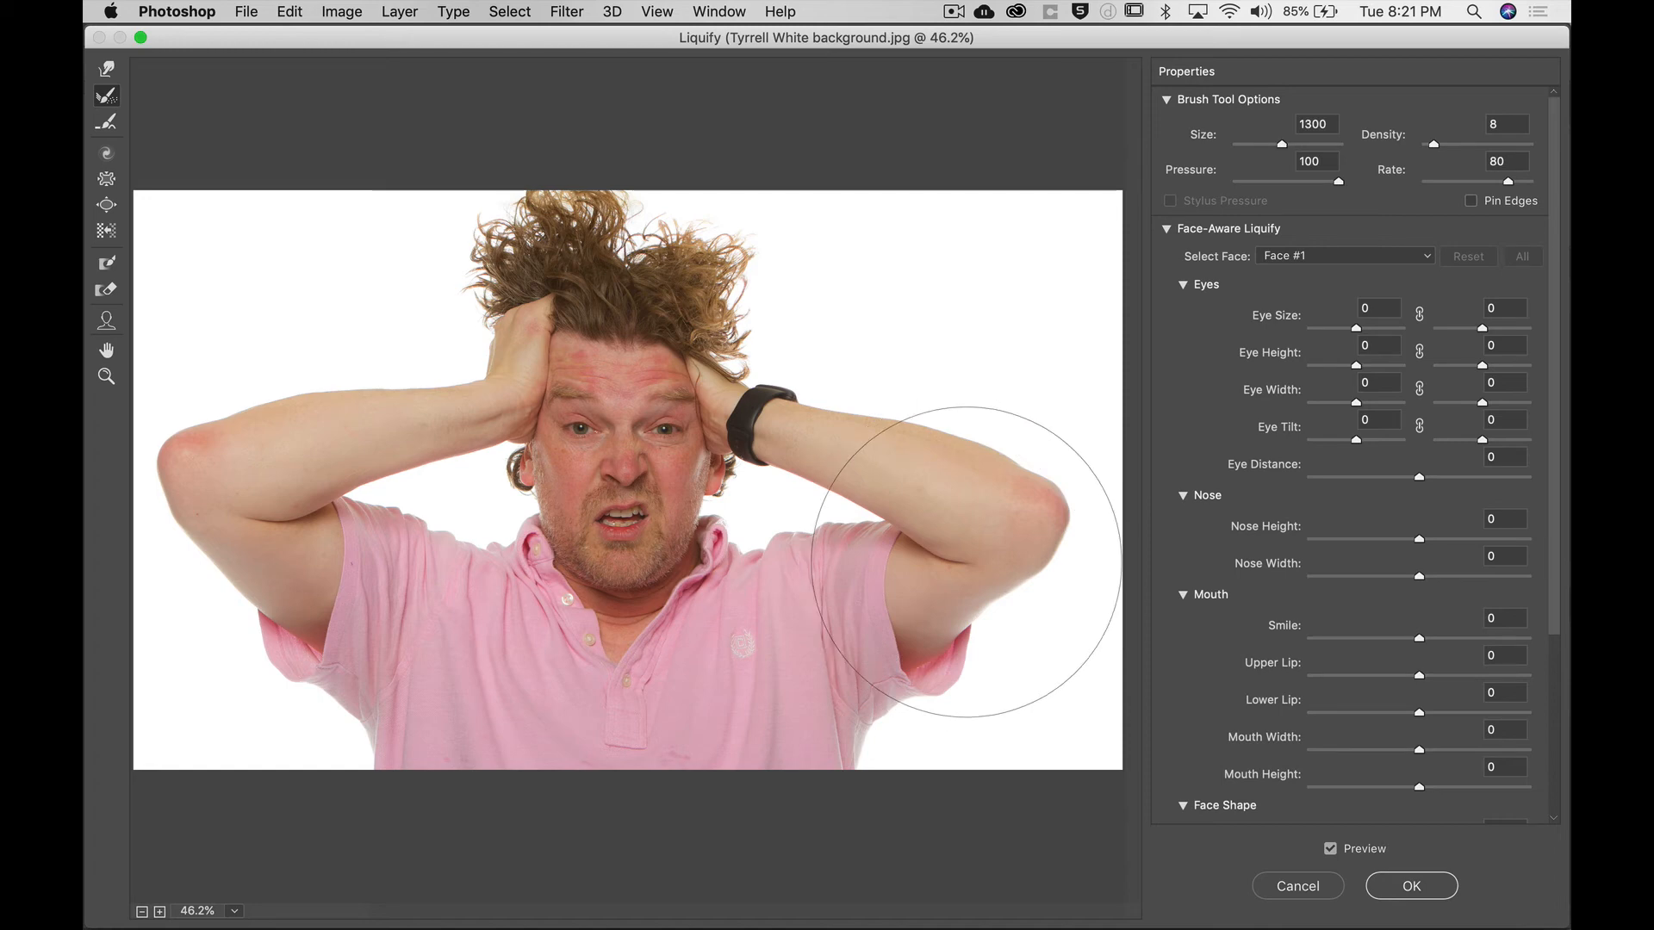
pyautogui.press('[')
pyautogui.press('[')
pyautogui.press('[')
pyautogui.press('[')
pyautogui.press('[')
pyautogui.press('[')
pyautogui.press('[')
pyautogui.press('[')
pyautogui.press('[')
pyautogui.press('[')
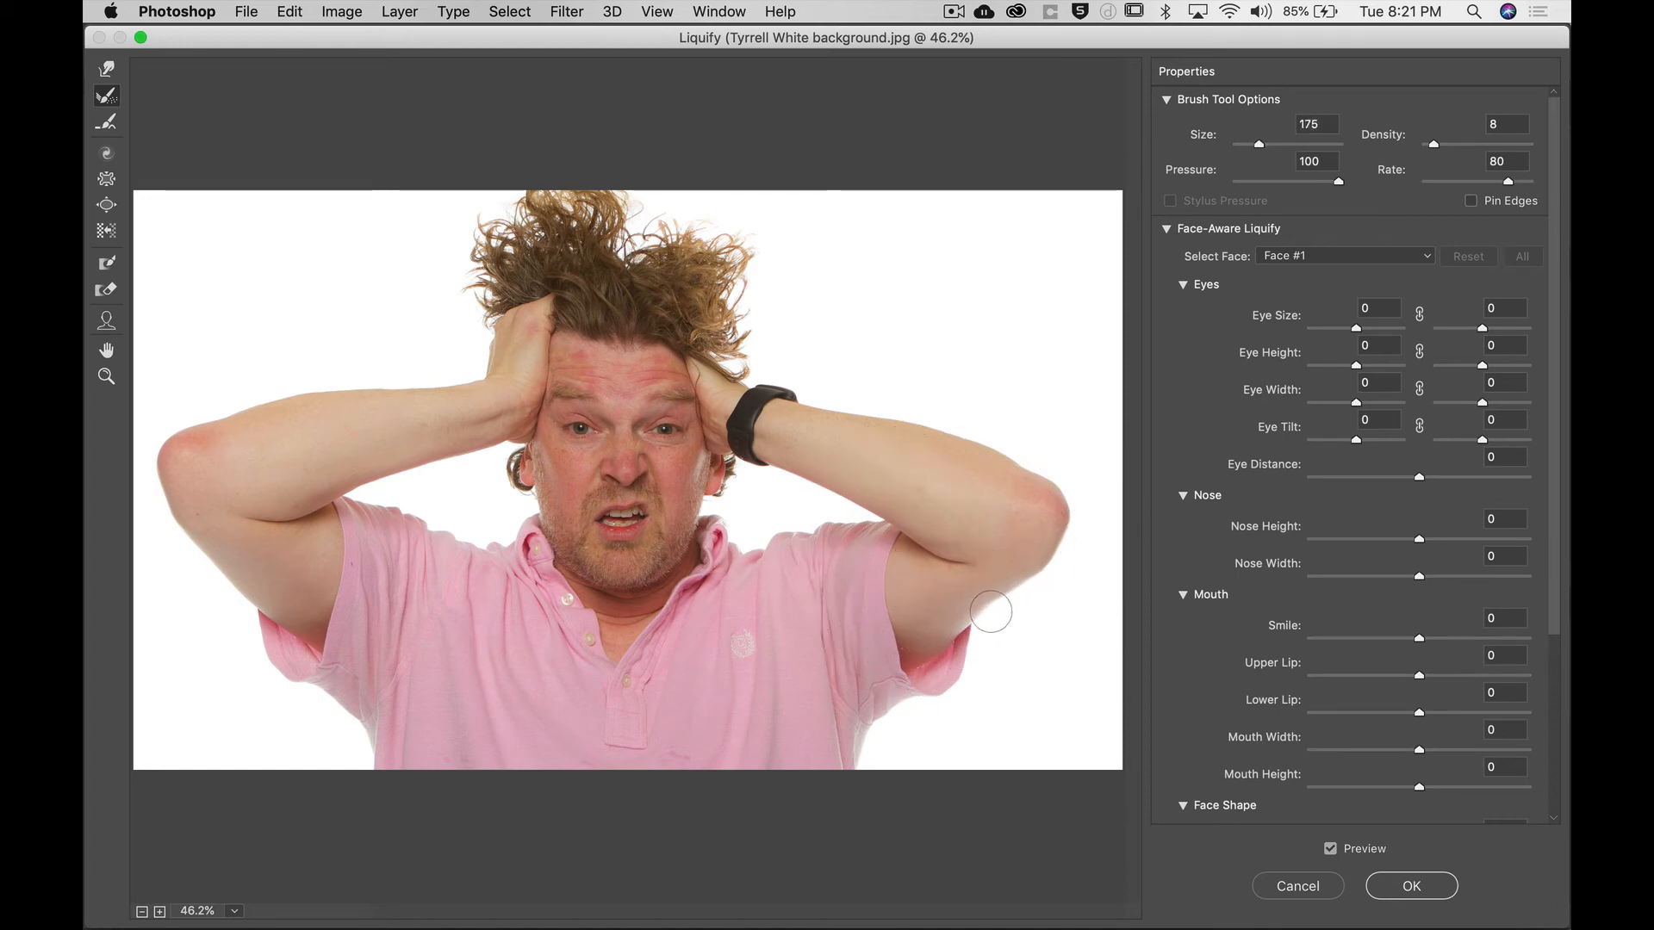
pyautogui.click(1278, 181)
pyautogui.moveTo(1434, 144); pyautogui.dragTo(1384, 155)
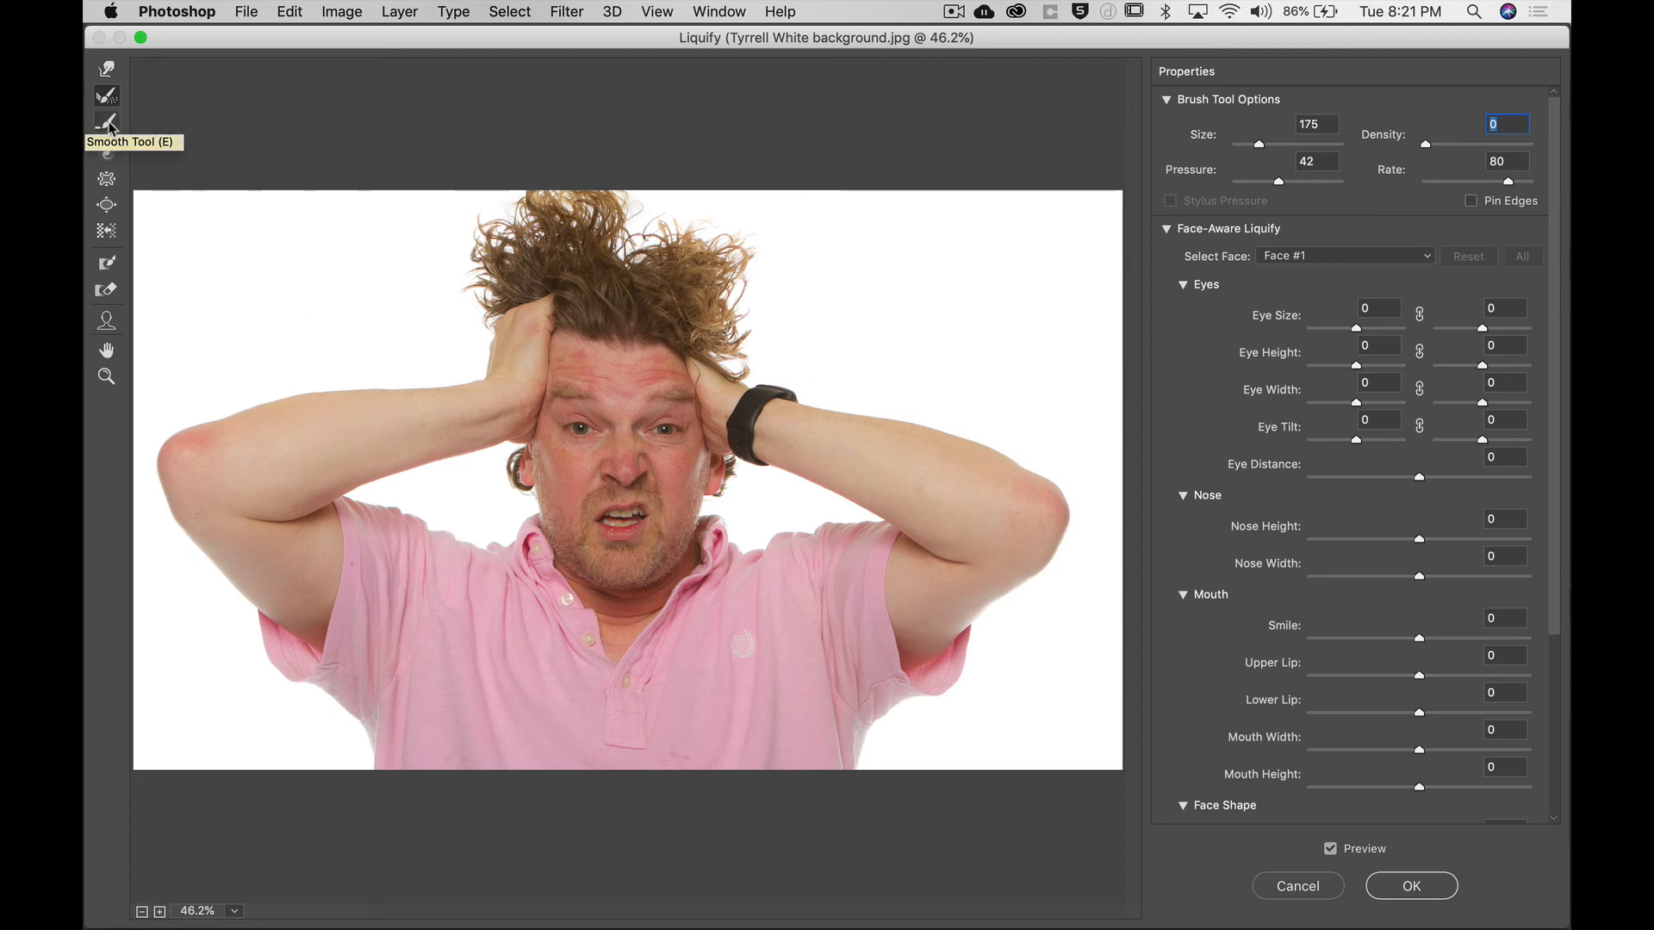
# Twirl the face with the Twirl Clockwise Tool at a brush size of 1300.
pyautogui.click(104, 156)
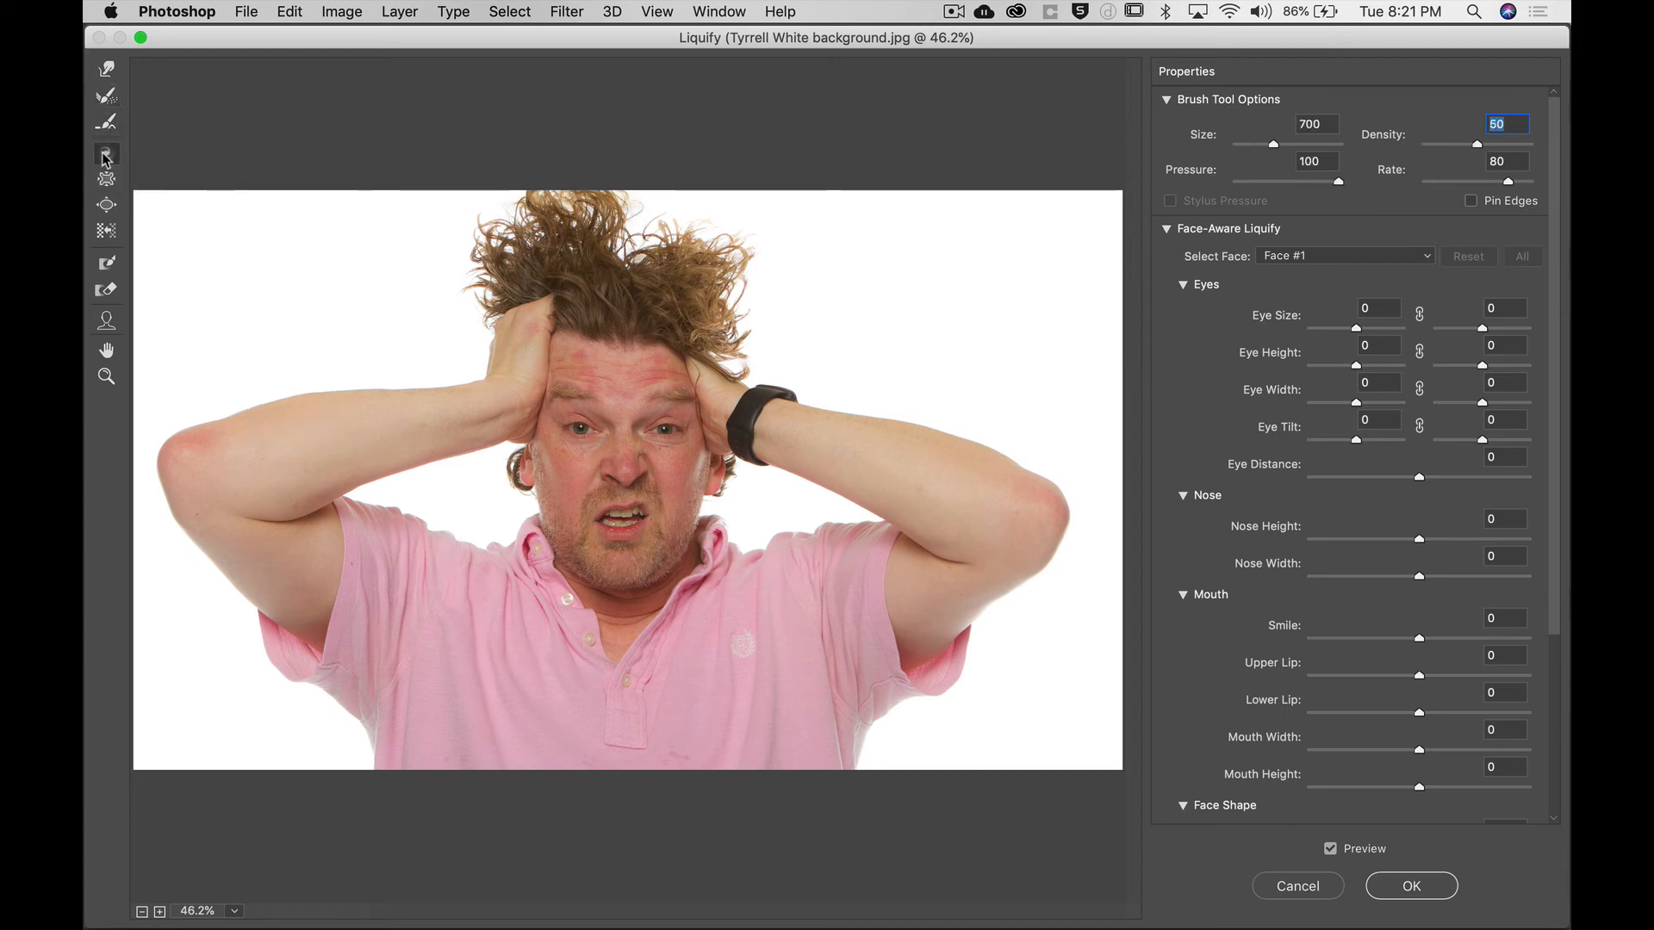
pyautogui.press(']')
pyautogui.press(']')
pyautogui.press(']')
pyautogui.press(']')
pyautogui.press(']')
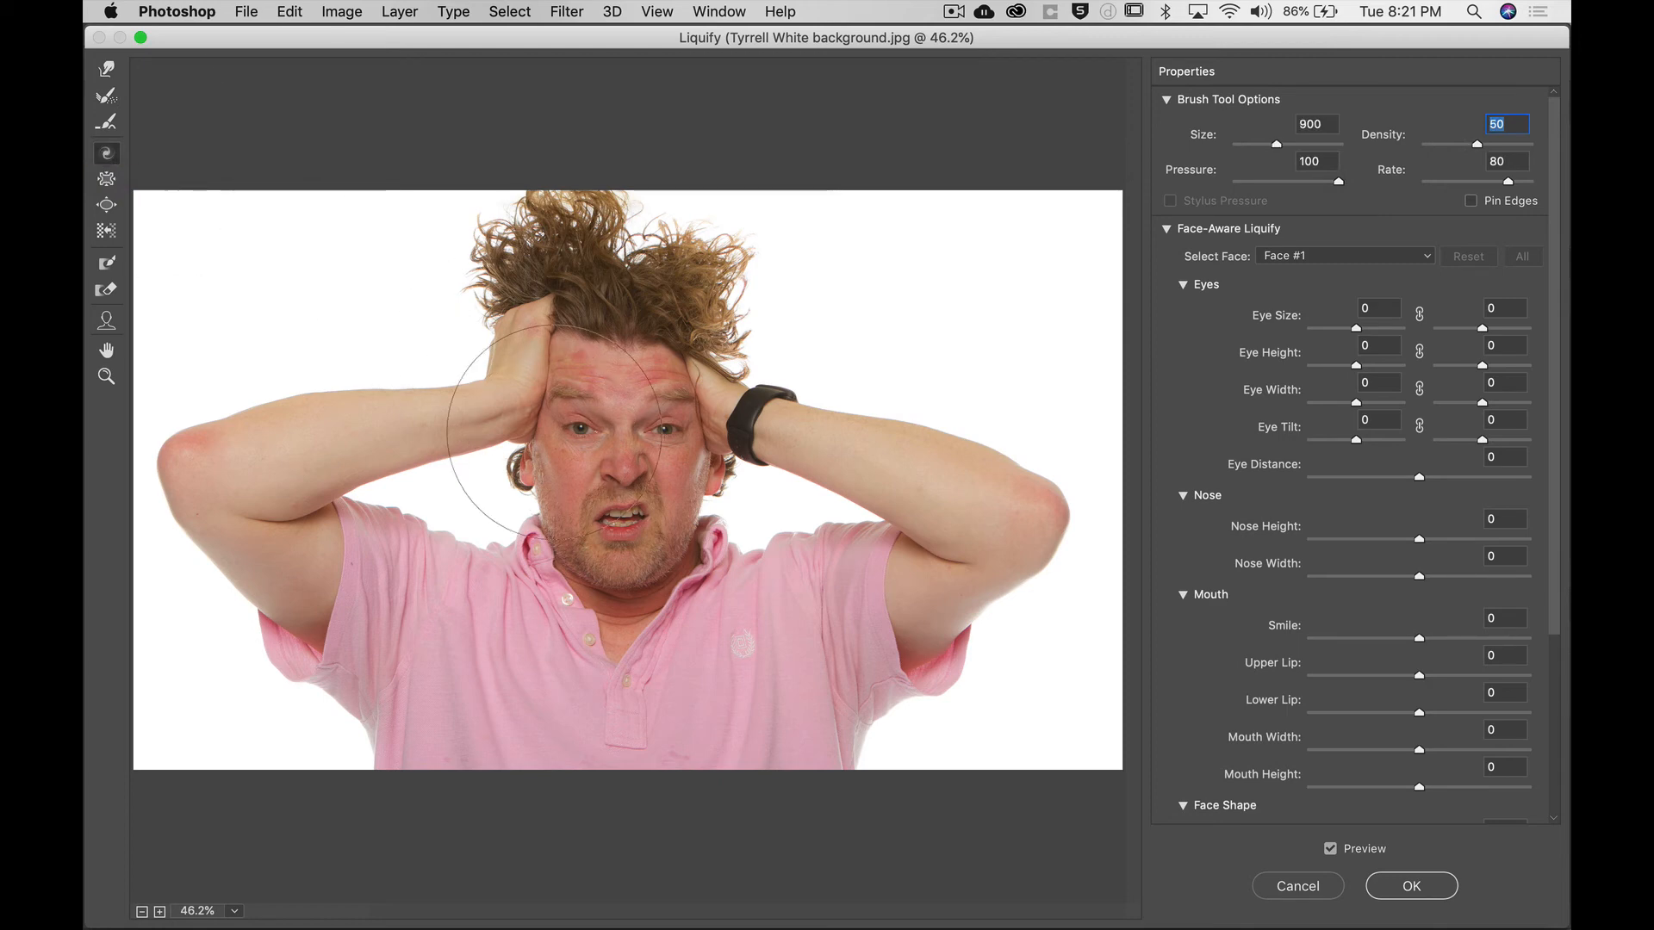
pyautogui.moveTo(630, 494); pyautogui.dragTo(630, 494)
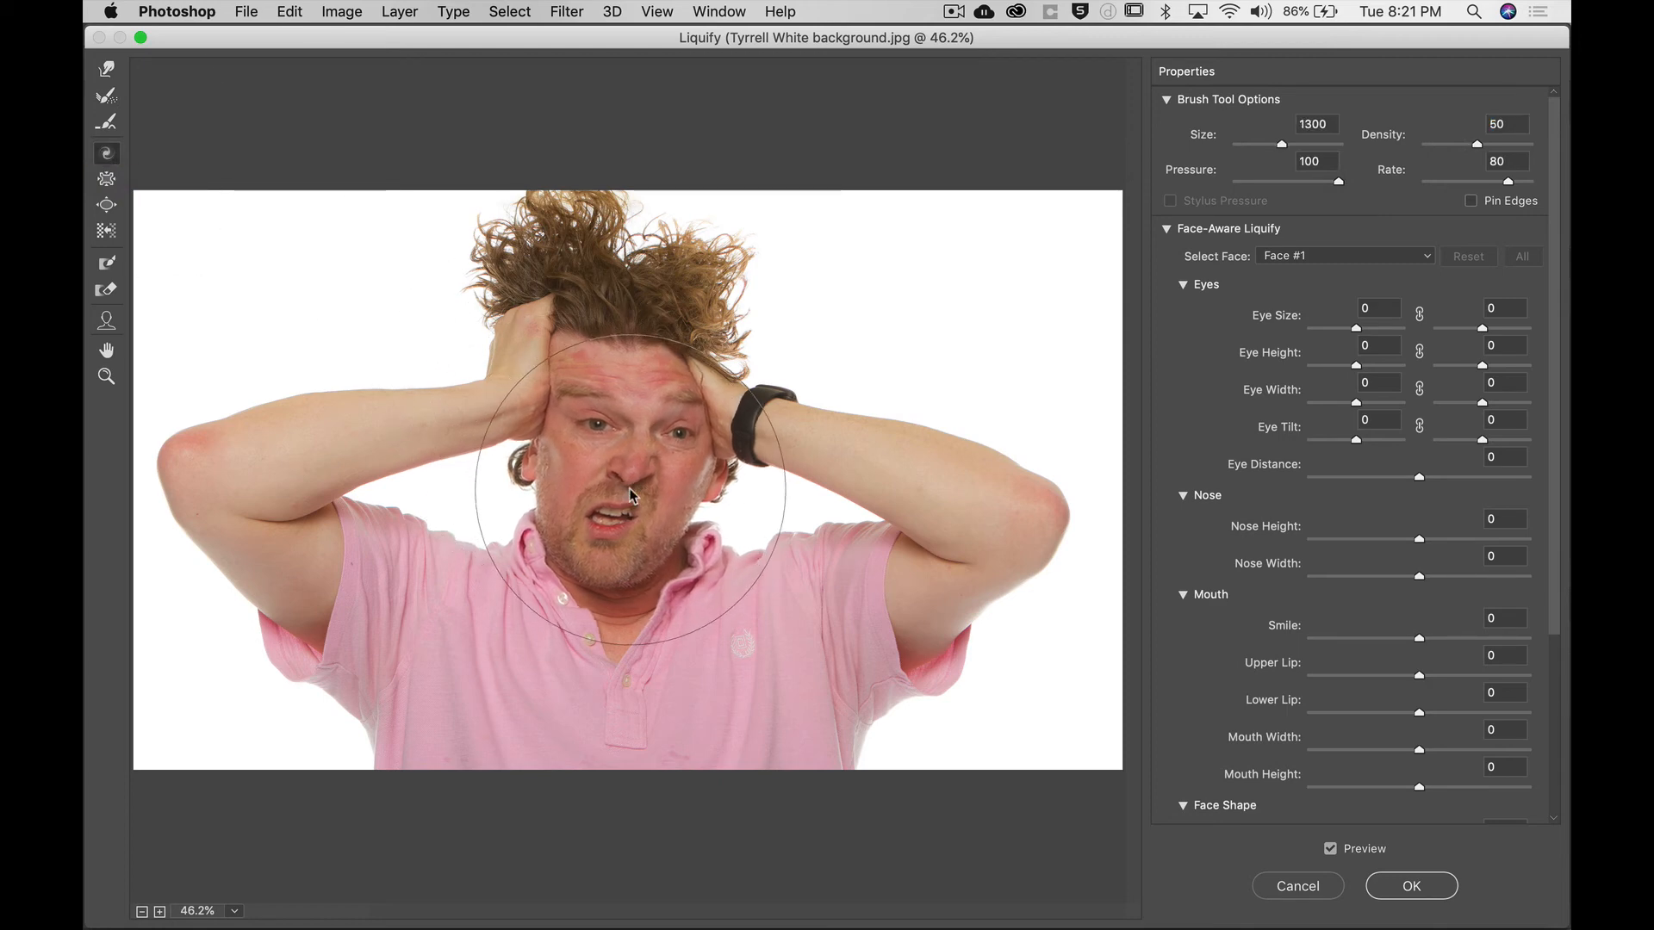
# Pucker the left eye with the Pucker Tool at a brush size of 500.
pyautogui.click(106, 178)
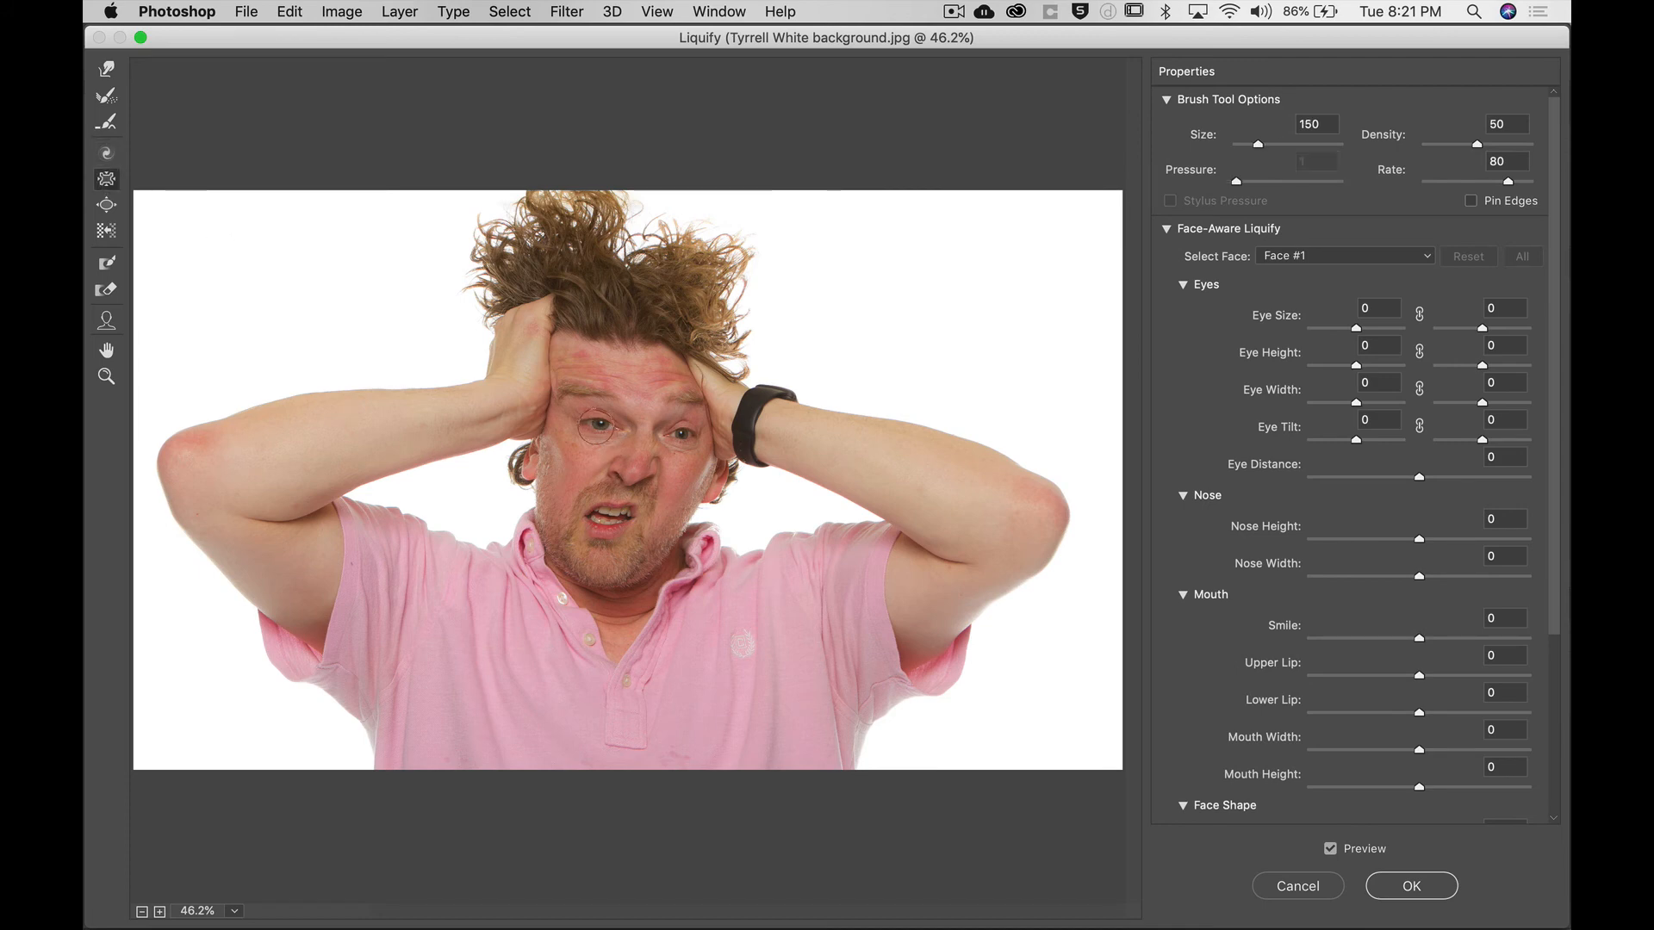
pyautogui.press(']')
pyautogui.press(']')
pyautogui.press(']')
pyautogui.press(']')
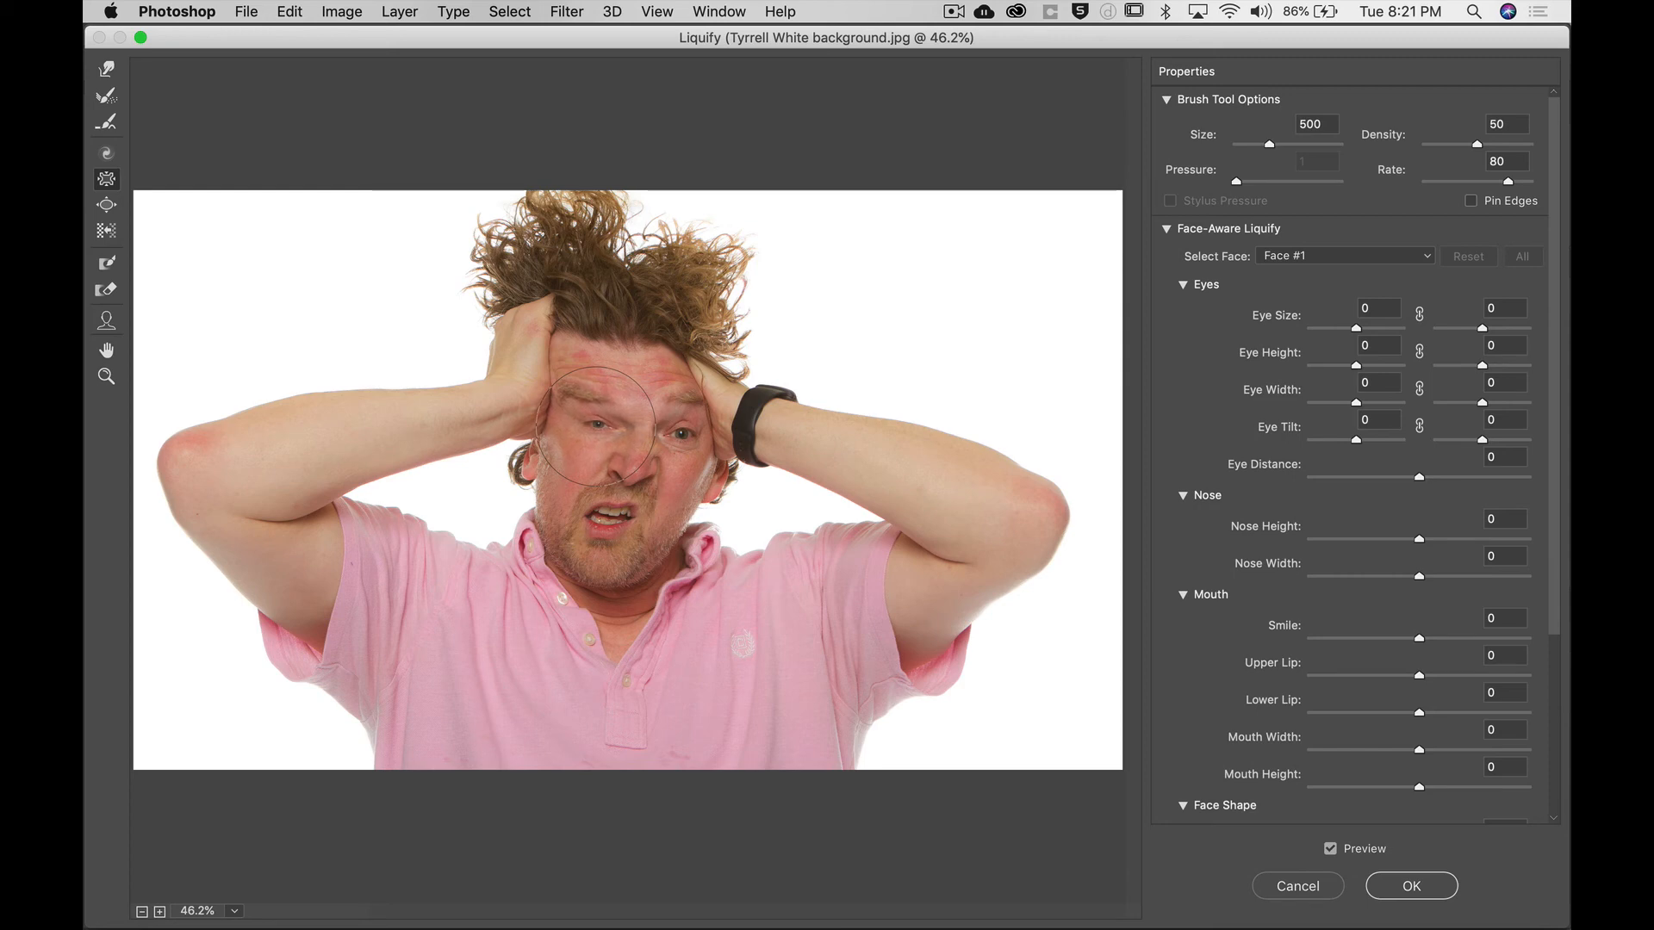
# Bloat the right eye with the Bloat Tool at a brush size of 250.
pyautogui.click(106, 204)
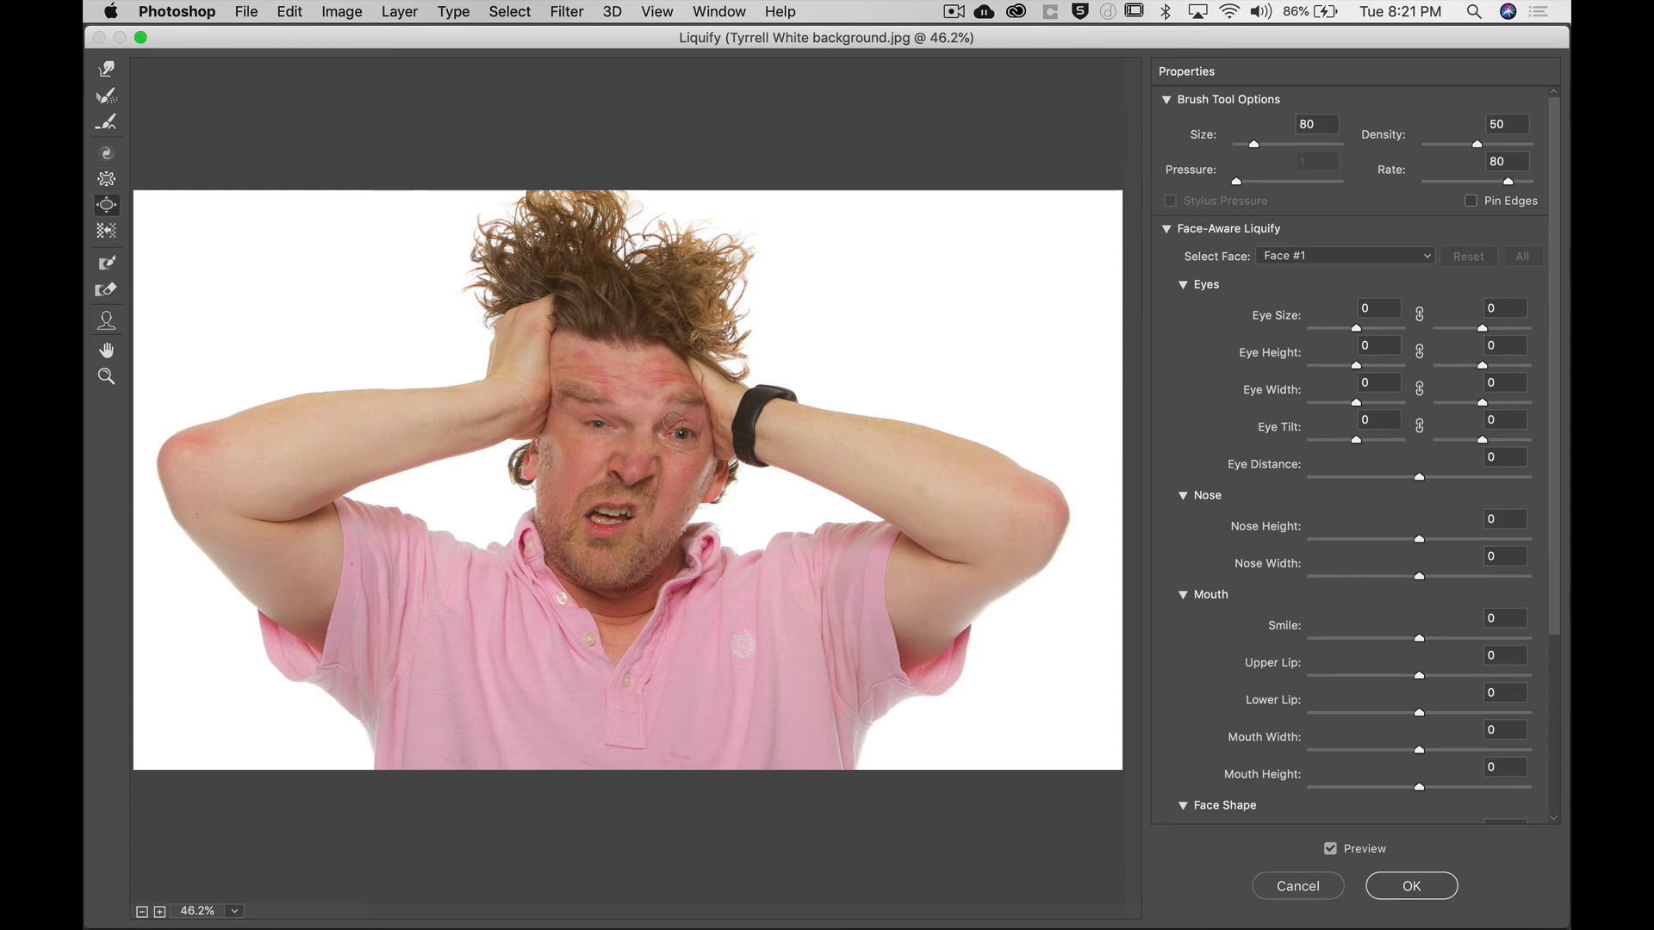
pyautogui.press(']')
pyautogui.press(']')
pyautogui.press(']')
pyautogui.press(']')
pyautogui.press(']')
pyautogui.press(']')
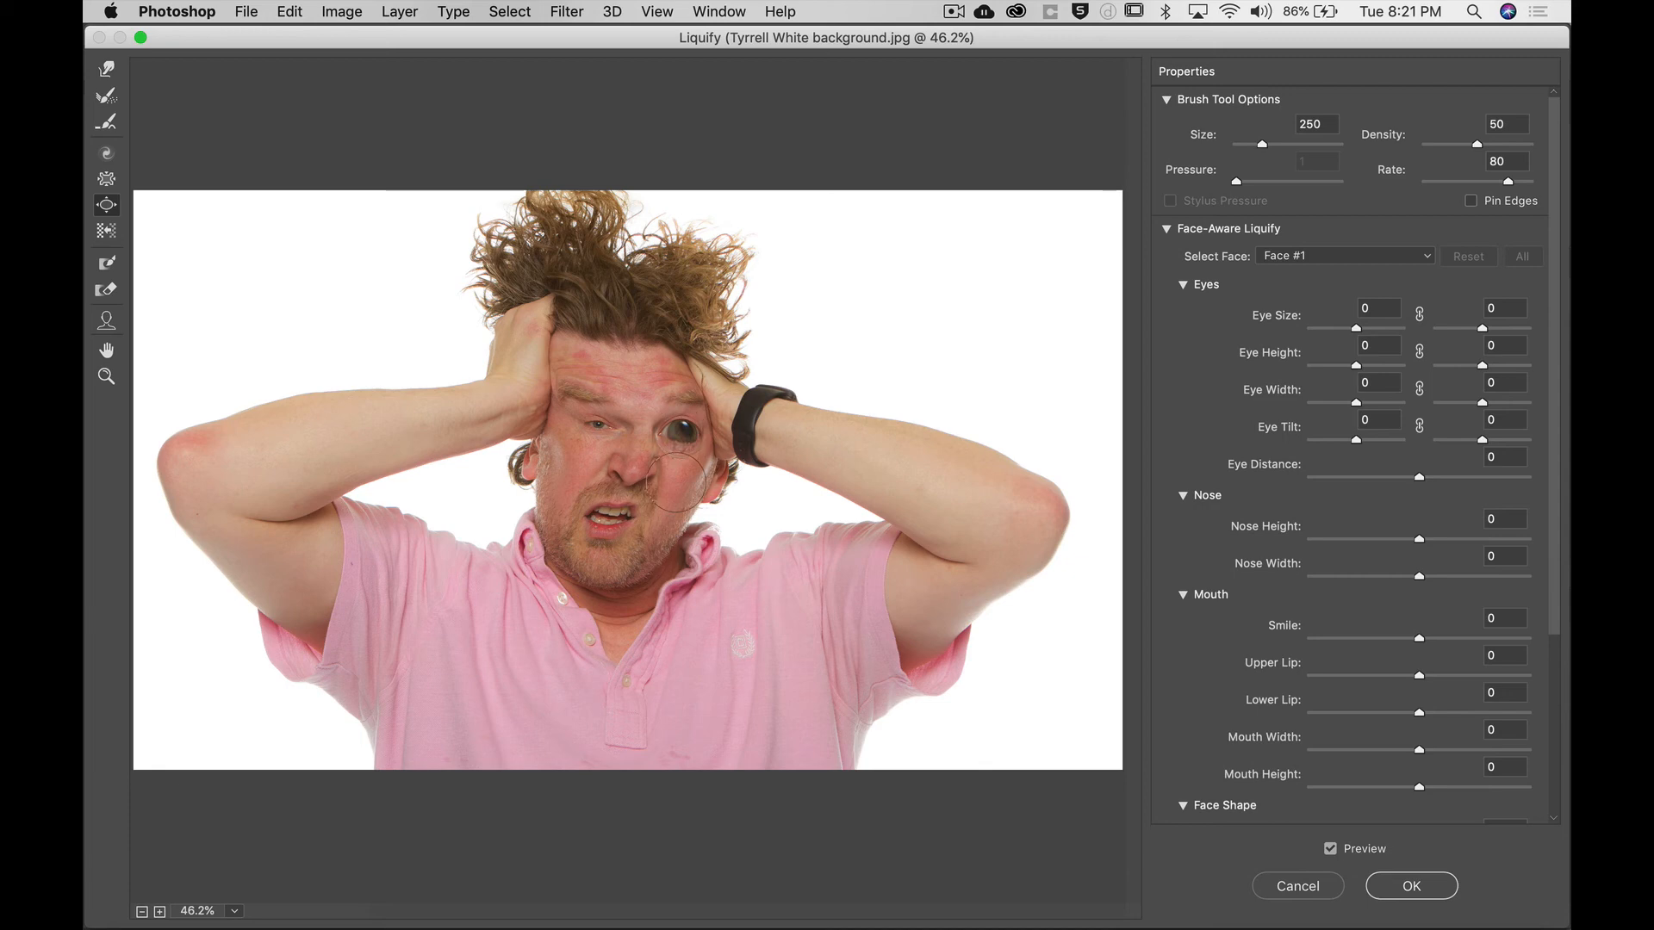
# Enlarge the Bloat brush to 500 and bloat the mouth.
pyautogui.press(']')
pyautogui.press(']')
pyautogui.press(']')
pyautogui.press(']')
pyautogui.press(']')
pyautogui.moveTo(618, 526)
pyautogui.mouseDown()
pyautogui.moveTo(704, 527)
pyautogui.moveTo(660, 529)
pyautogui.mouseUp()
# Stretch the mouth wider at both corners with the Forward Warp Tool.
pyautogui.click(106, 69)
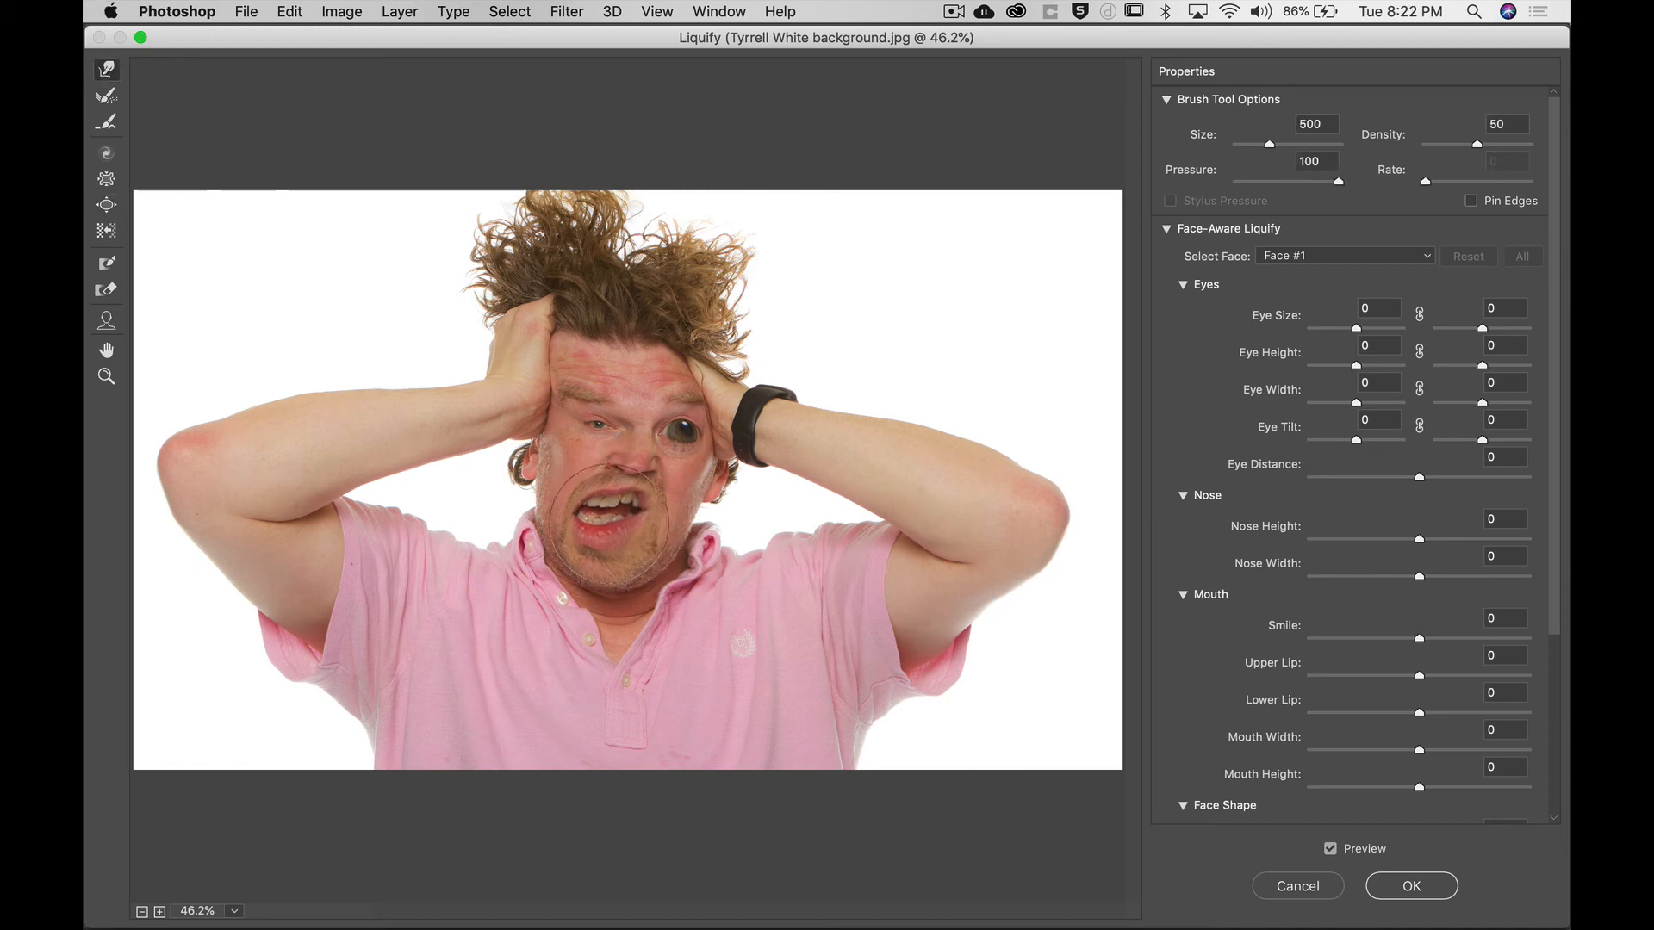
pyautogui.moveTo(608, 524); pyautogui.dragTo(696, 521)
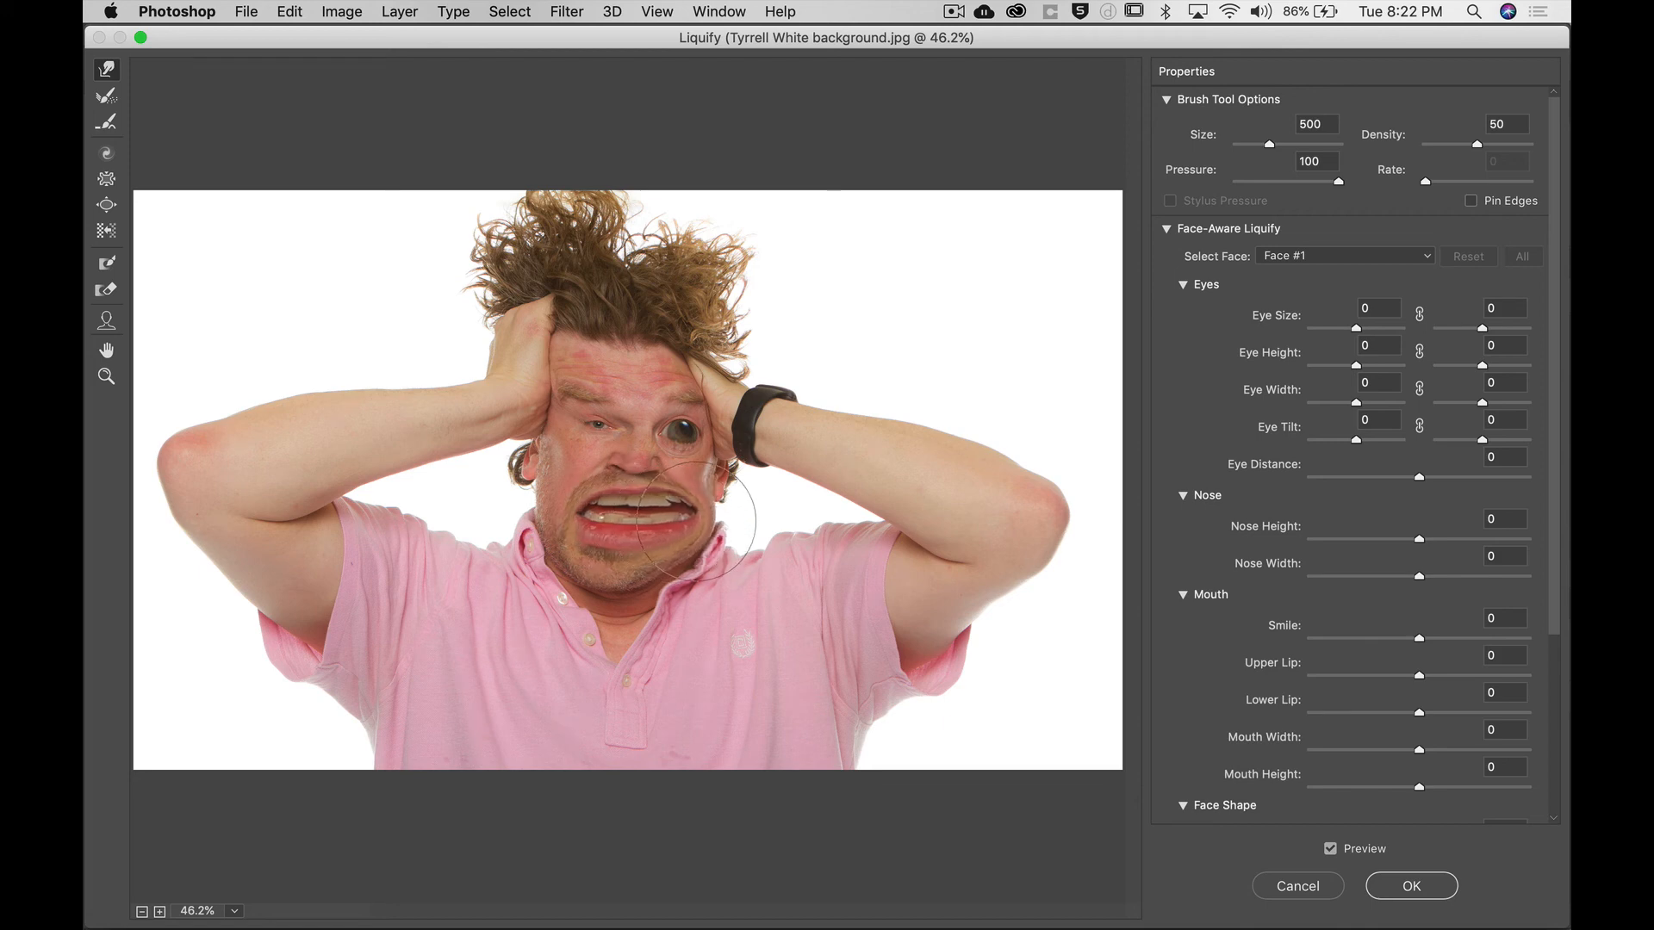
pyautogui.moveTo(593, 511); pyautogui.dragTo(565, 514)
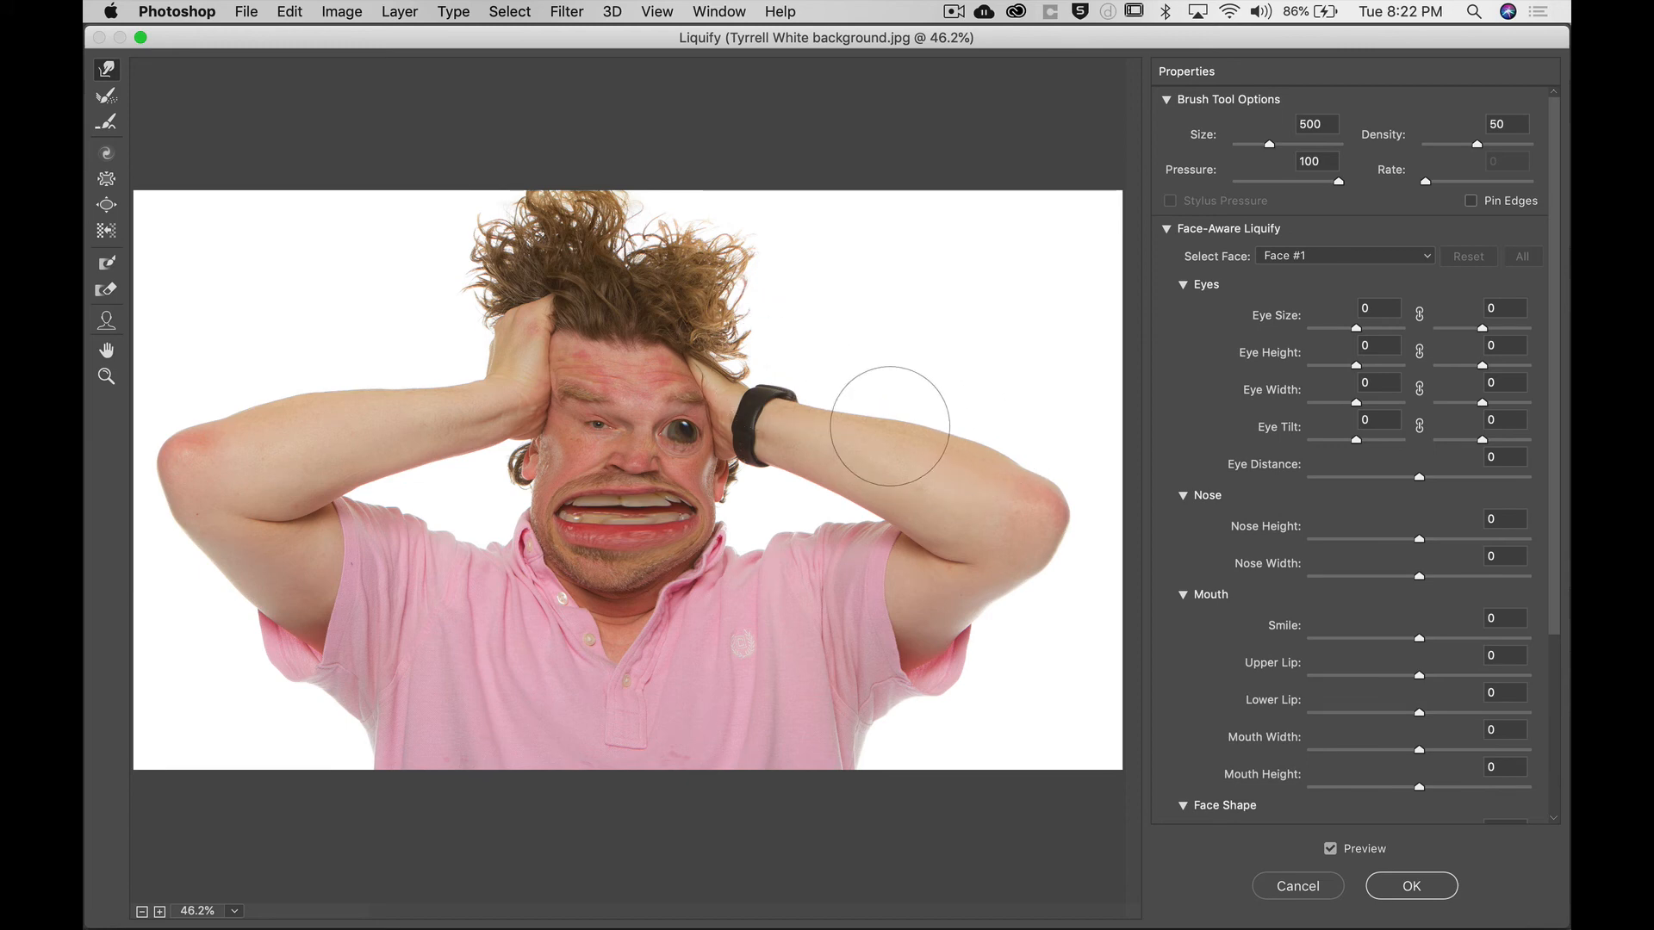
# Warp the hair outward at the top and both sides.
pyautogui.moveTo(738, 264)
pyautogui.mouseDown()
pyautogui.moveTo(755, 268)
pyautogui.moveTo(751, 331)
pyautogui.mouseUp()
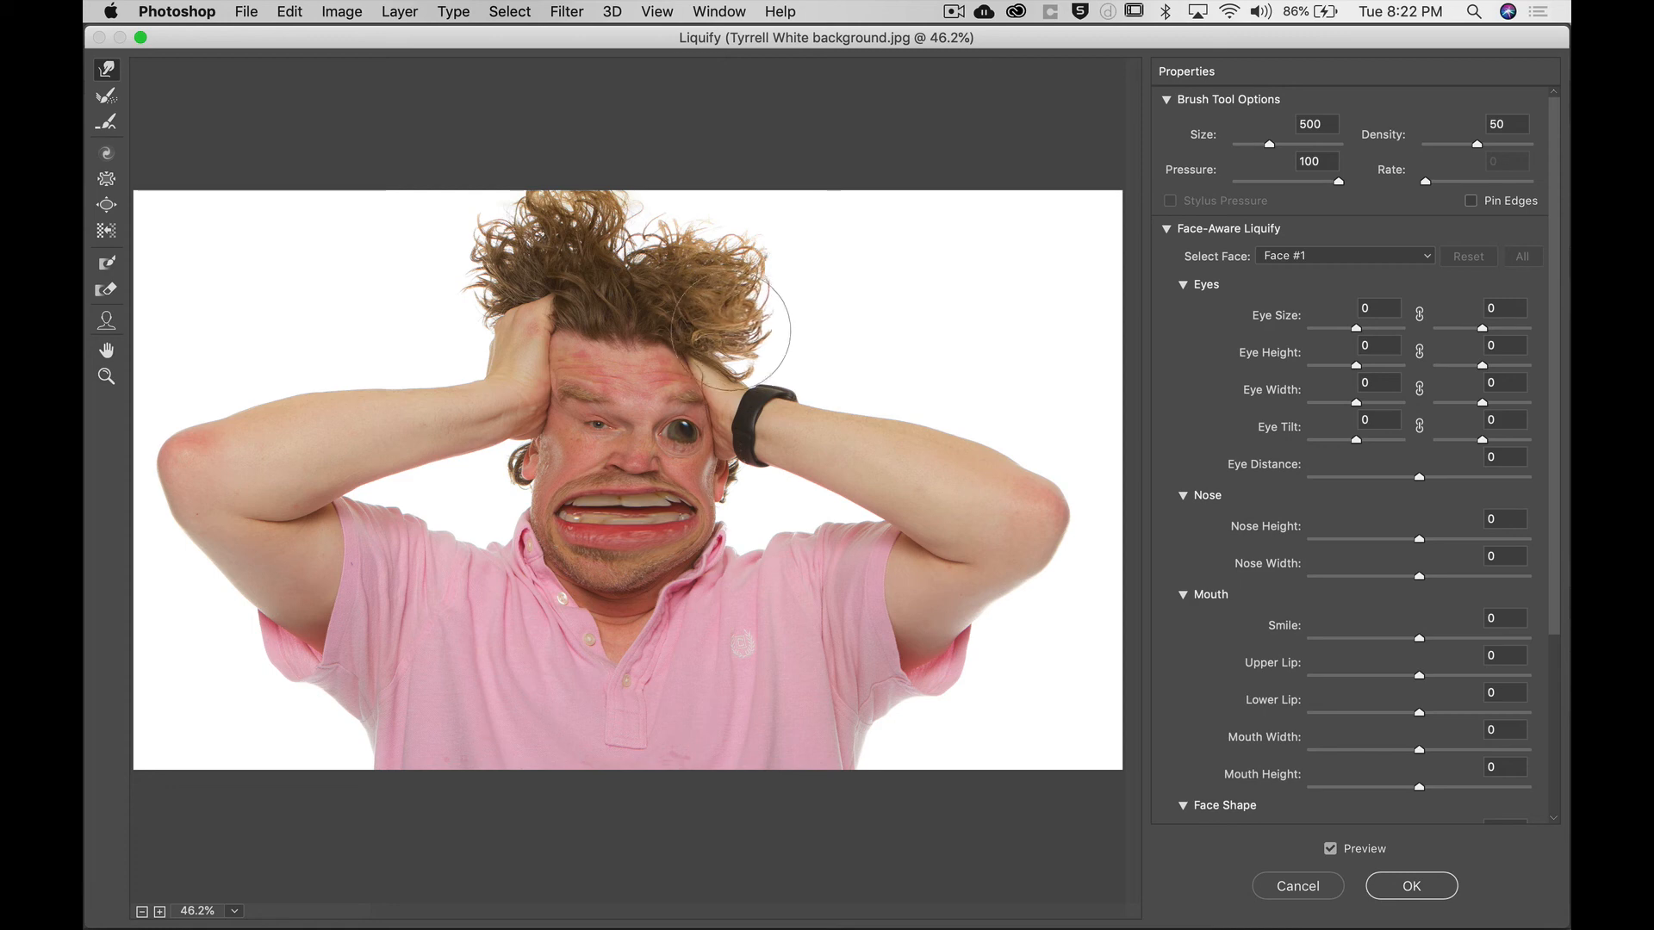
pyautogui.moveTo(630, 255)
pyautogui.mouseDown()
pyautogui.moveTo(633, 238)
pyautogui.moveTo(575, 229)
pyautogui.mouseUp()
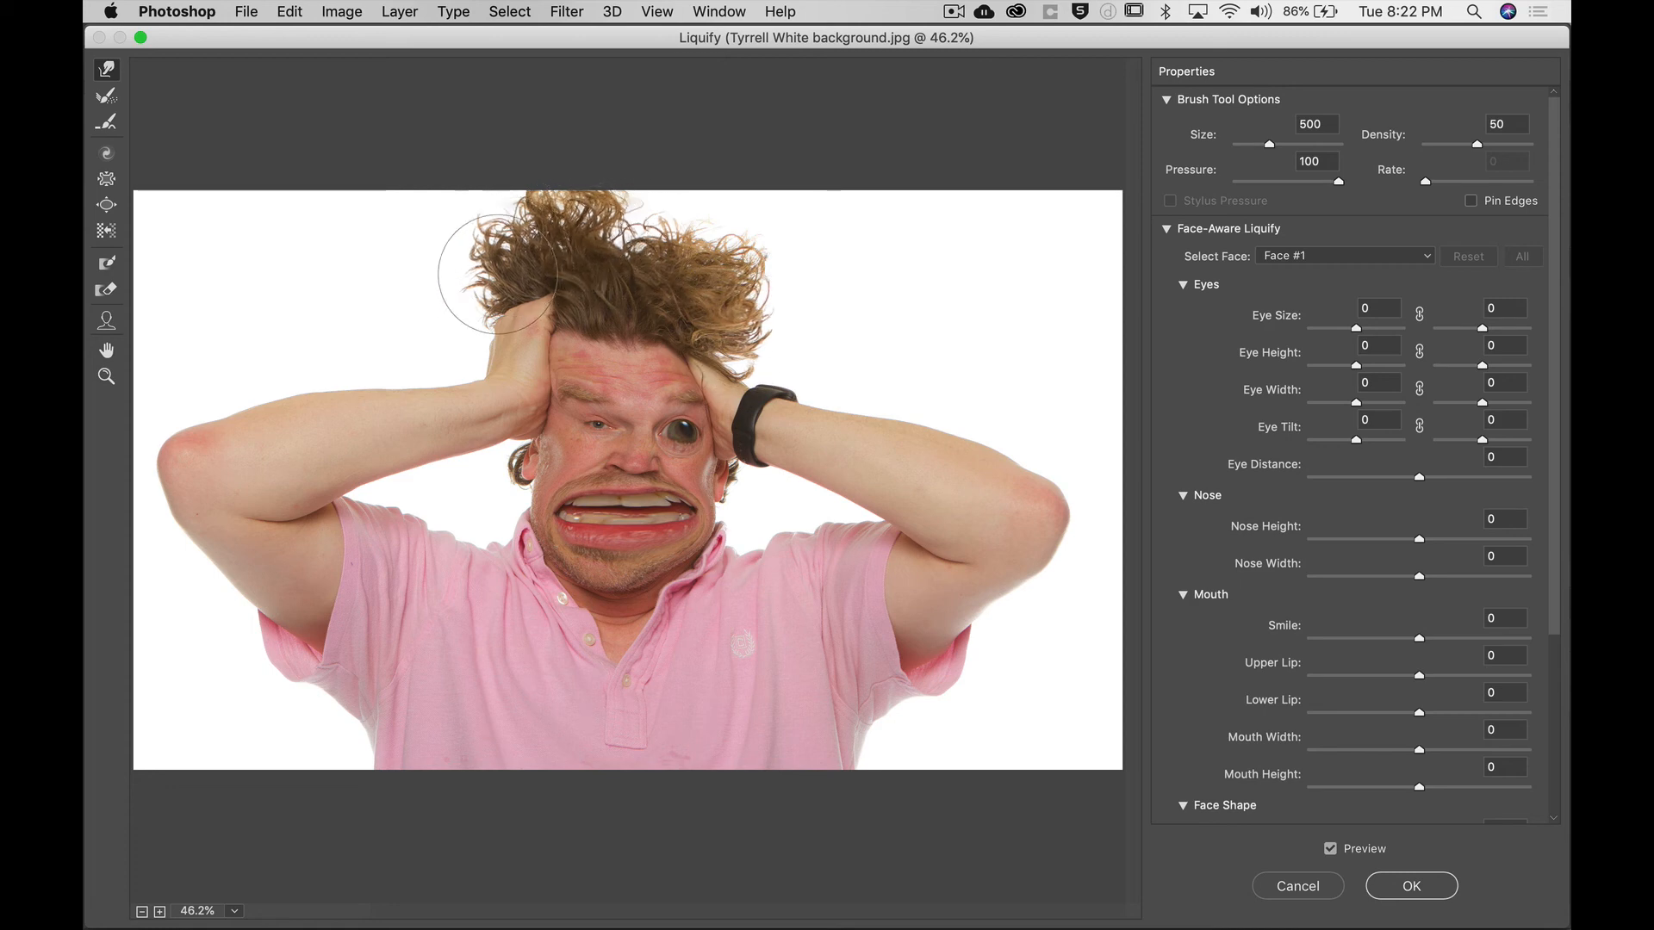
pyautogui.moveTo(491, 283); pyautogui.dragTo(476, 286)
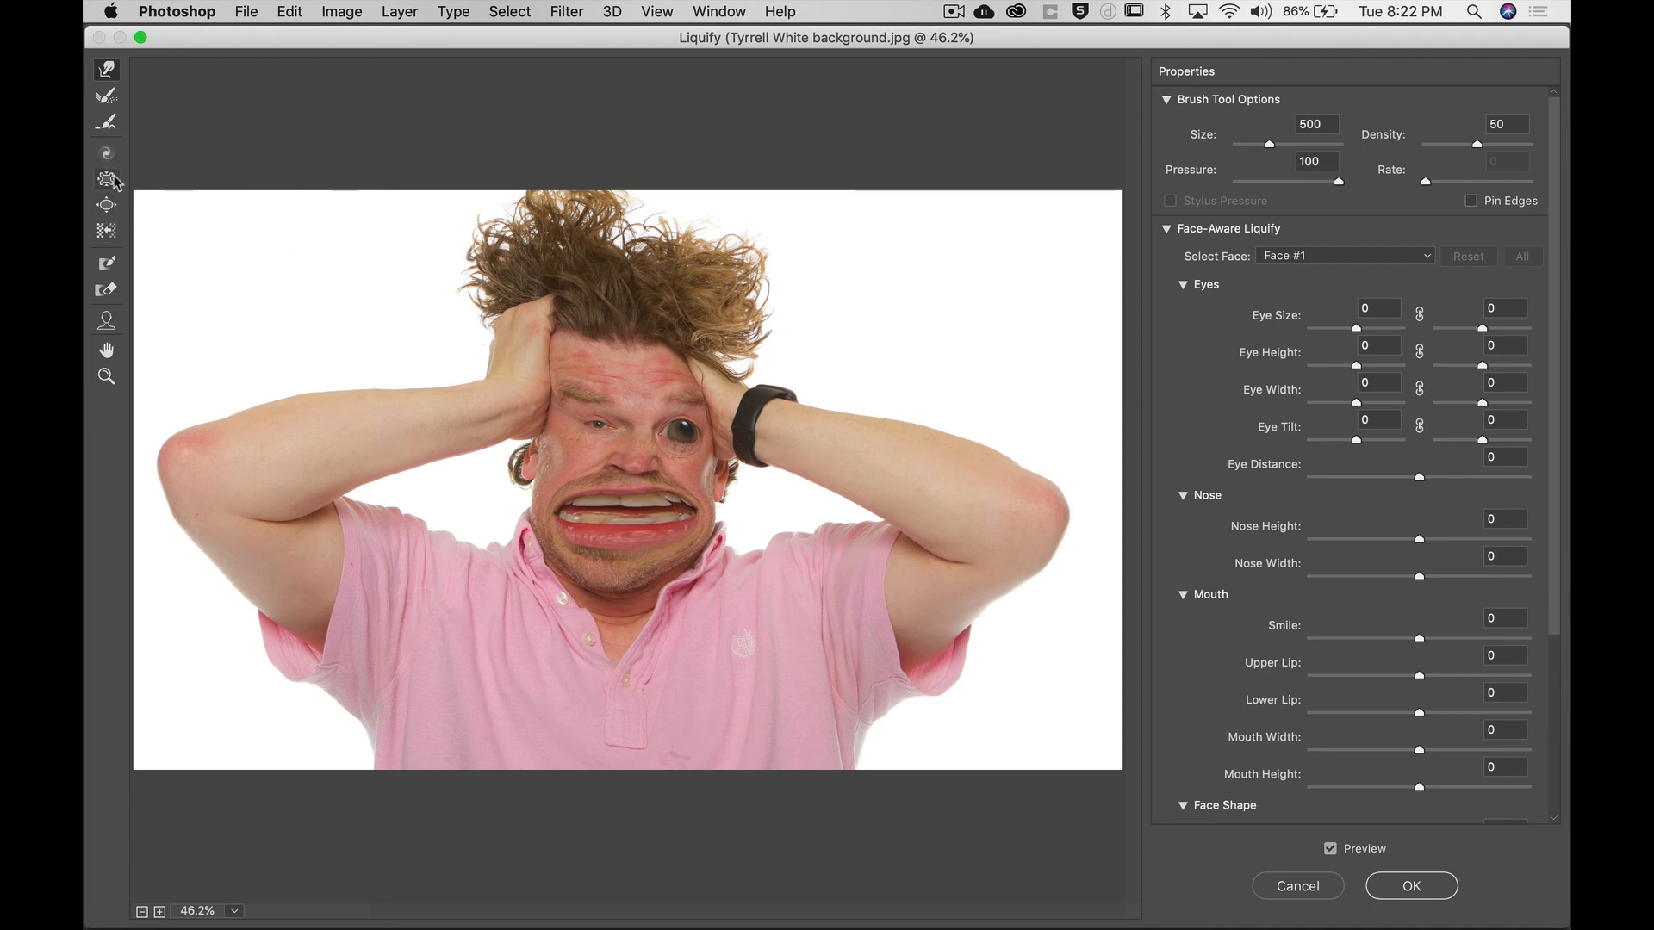
# Freeze the left forearm with the Freeze Mask Tool and warp the left elbow area upward with Forward Warp.
pyautogui.click(108, 265)
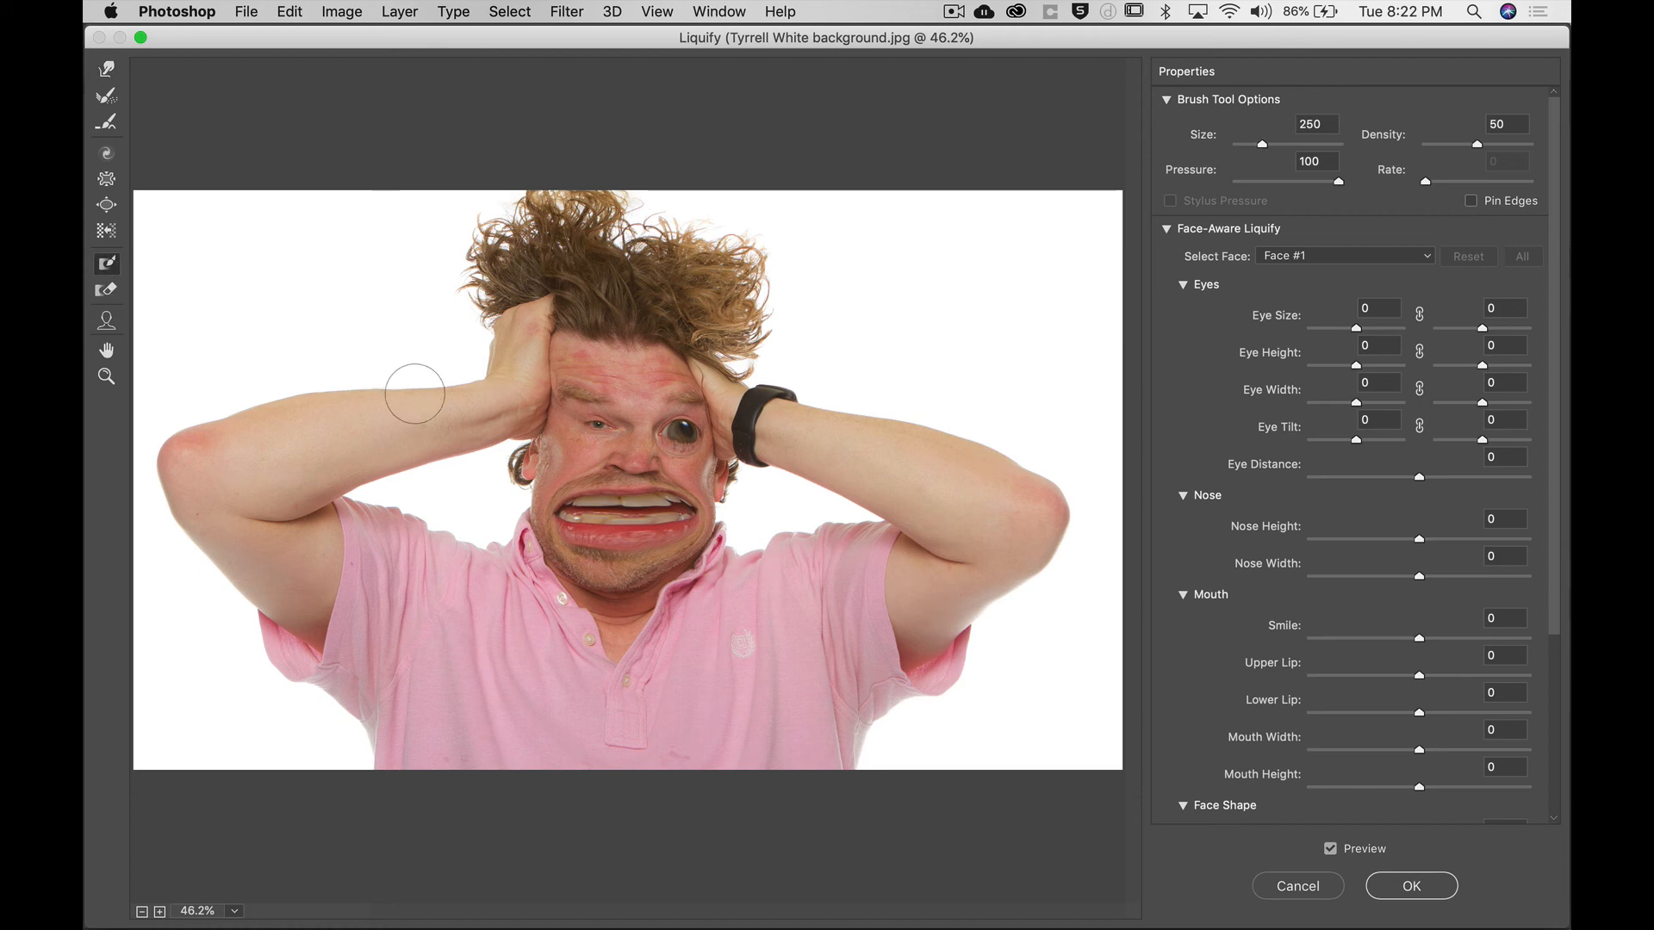
pyautogui.moveTo(420, 396)
pyautogui.mouseDown()
pyautogui.moveTo(288, 407)
pyautogui.moveTo(207, 440)
pyautogui.mouseUp()
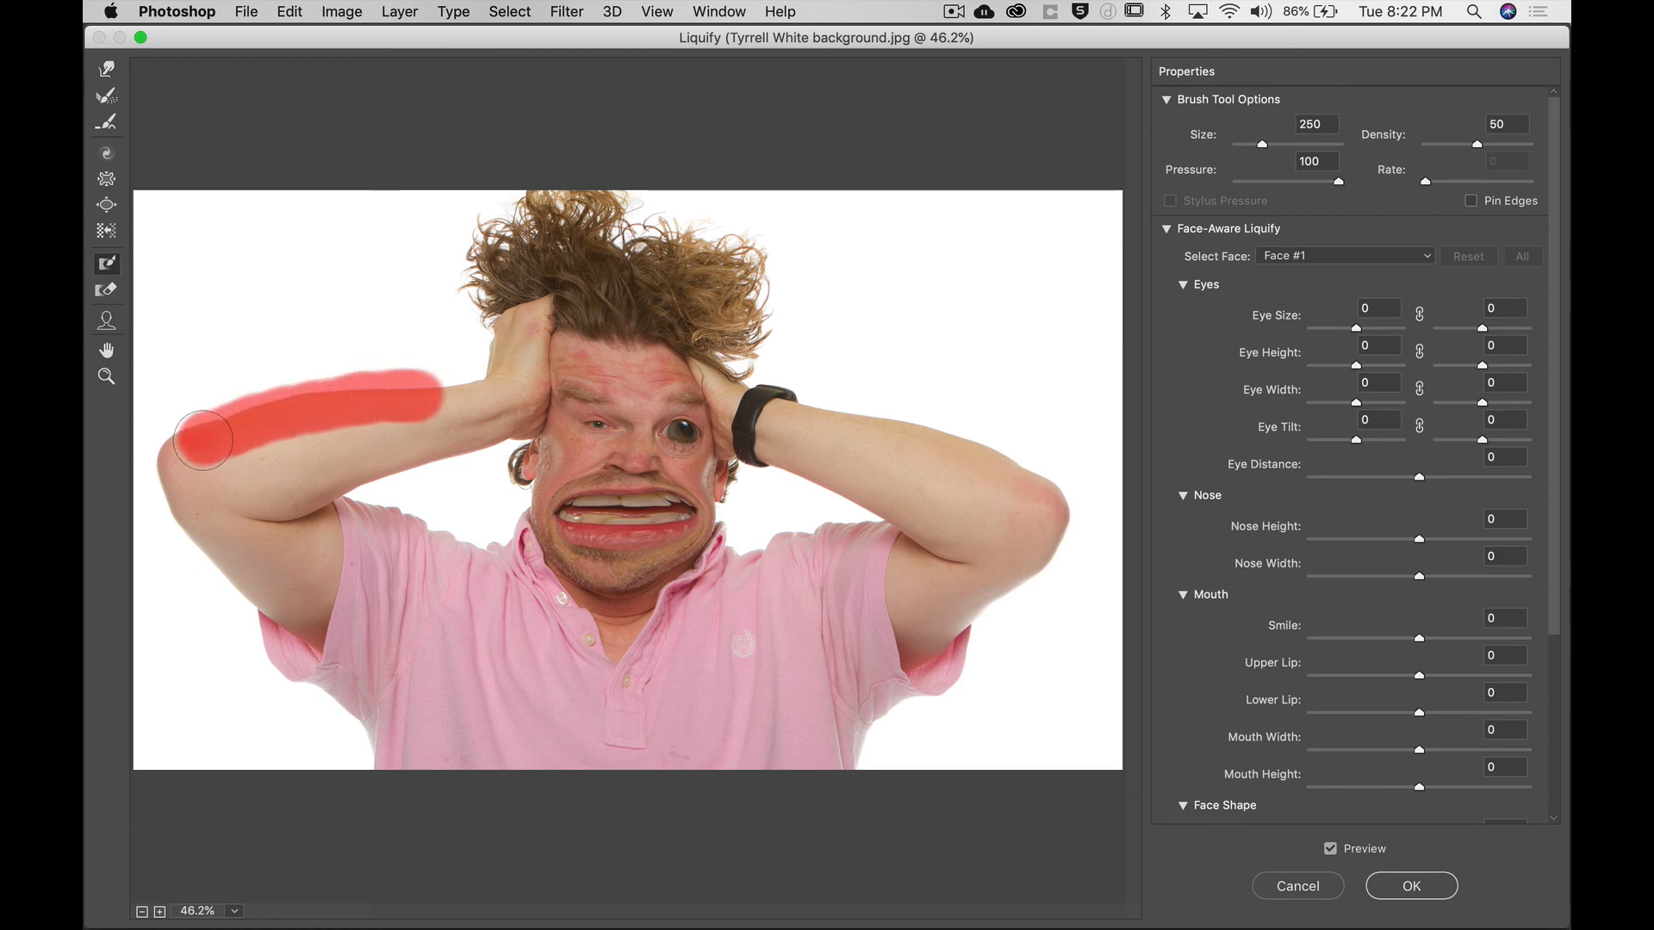
pyautogui.click(108, 71)
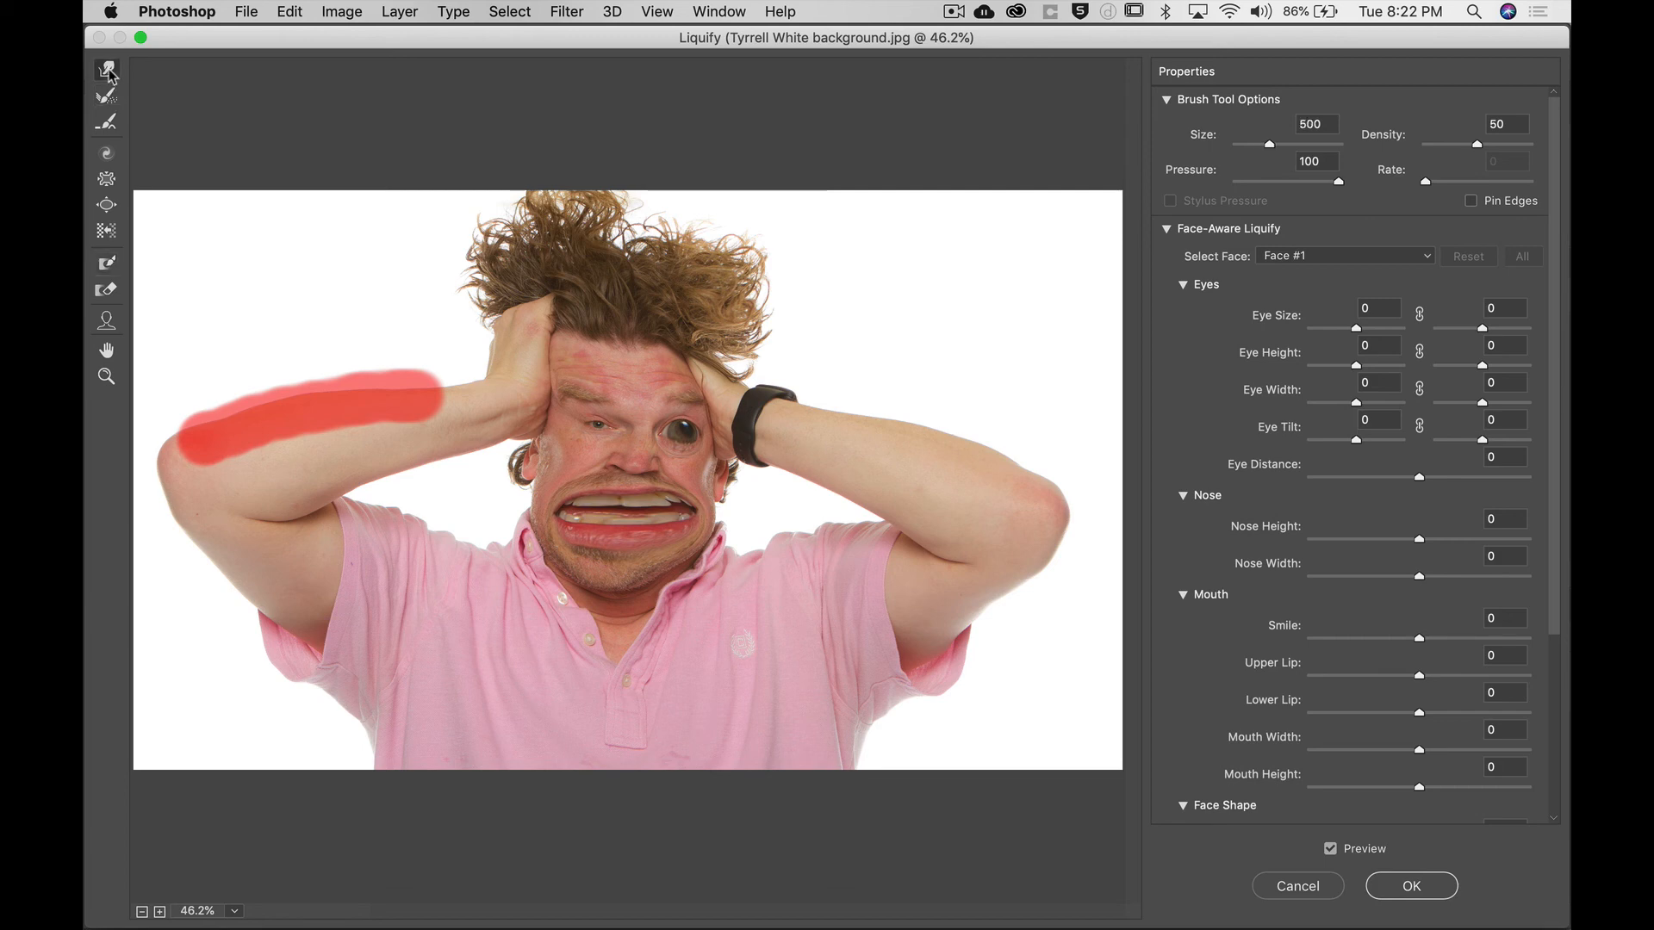
pyautogui.moveTo(407, 481)
pyautogui.mouseDown()
pyautogui.moveTo(485, 452)
pyautogui.moveTo(497, 389)
pyautogui.moveTo(447, 388)
pyautogui.moveTo(433, 364)
pyautogui.moveTo(364, 338)
pyautogui.mouseUp()
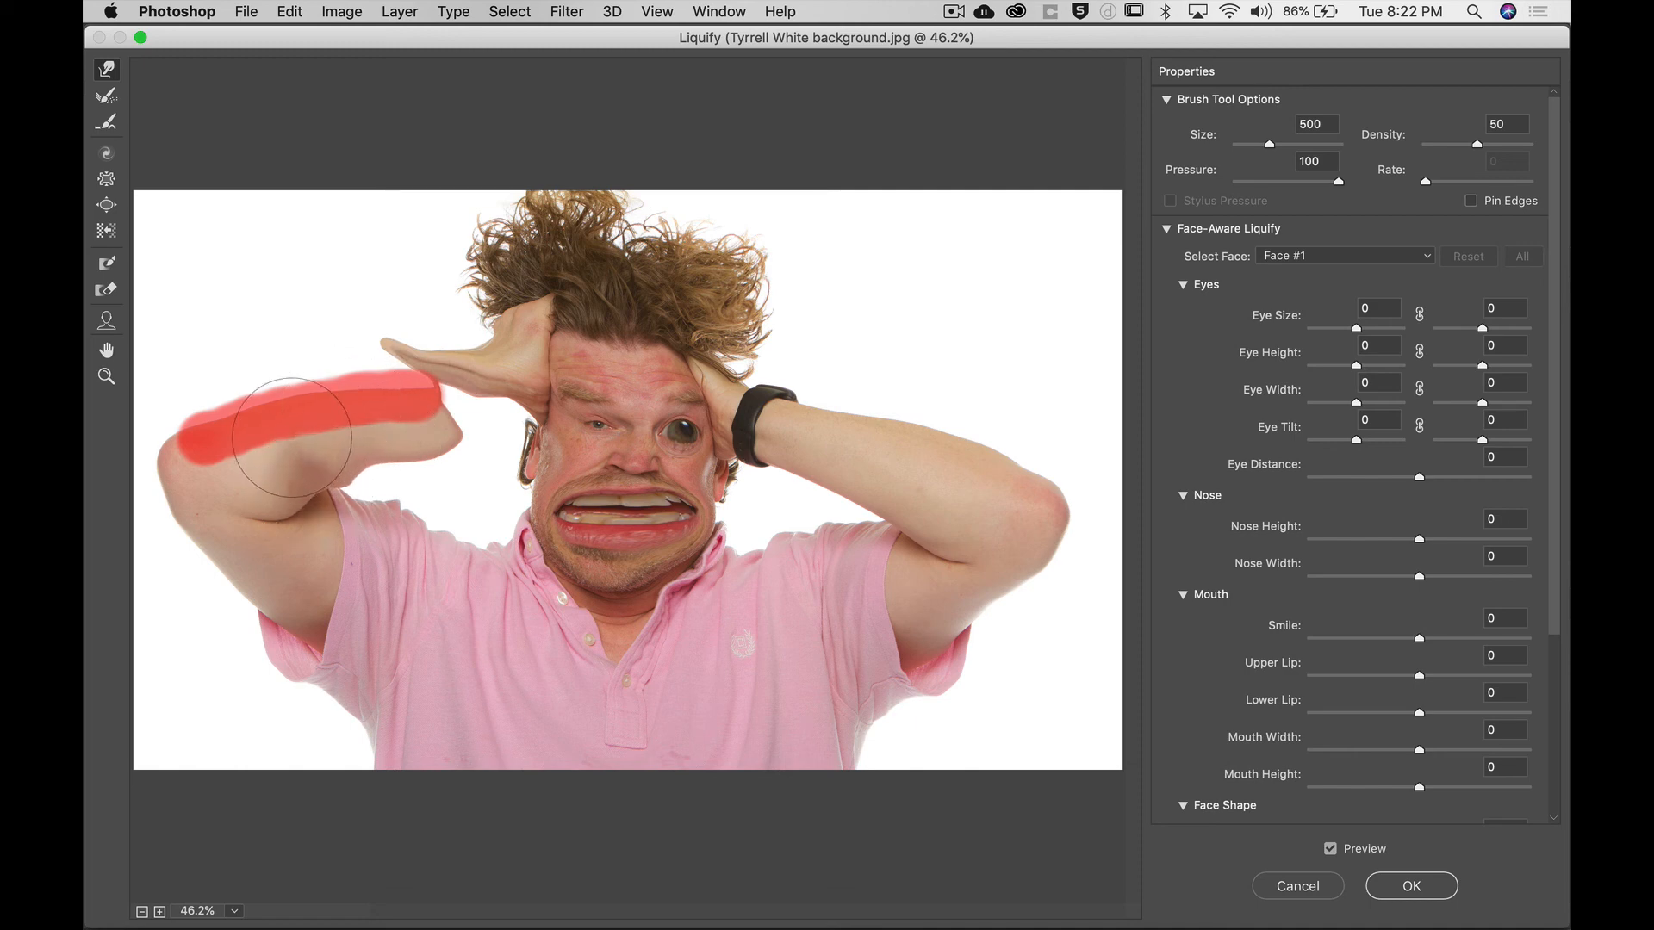
# Warp the left elbow further outward and stretch the left hand area with the Forward Warp Tool.
pyautogui.moveTo(293, 427)
pyautogui.mouseDown()
pyautogui.moveTo(252, 509)
pyautogui.moveTo(236, 431)
pyautogui.mouseUp()
pyautogui.moveTo(429, 479)
pyautogui.mouseDown()
pyautogui.moveTo(470, 464)
pyautogui.moveTo(457, 412)
pyautogui.moveTo(452, 450)
pyautogui.mouseUp()
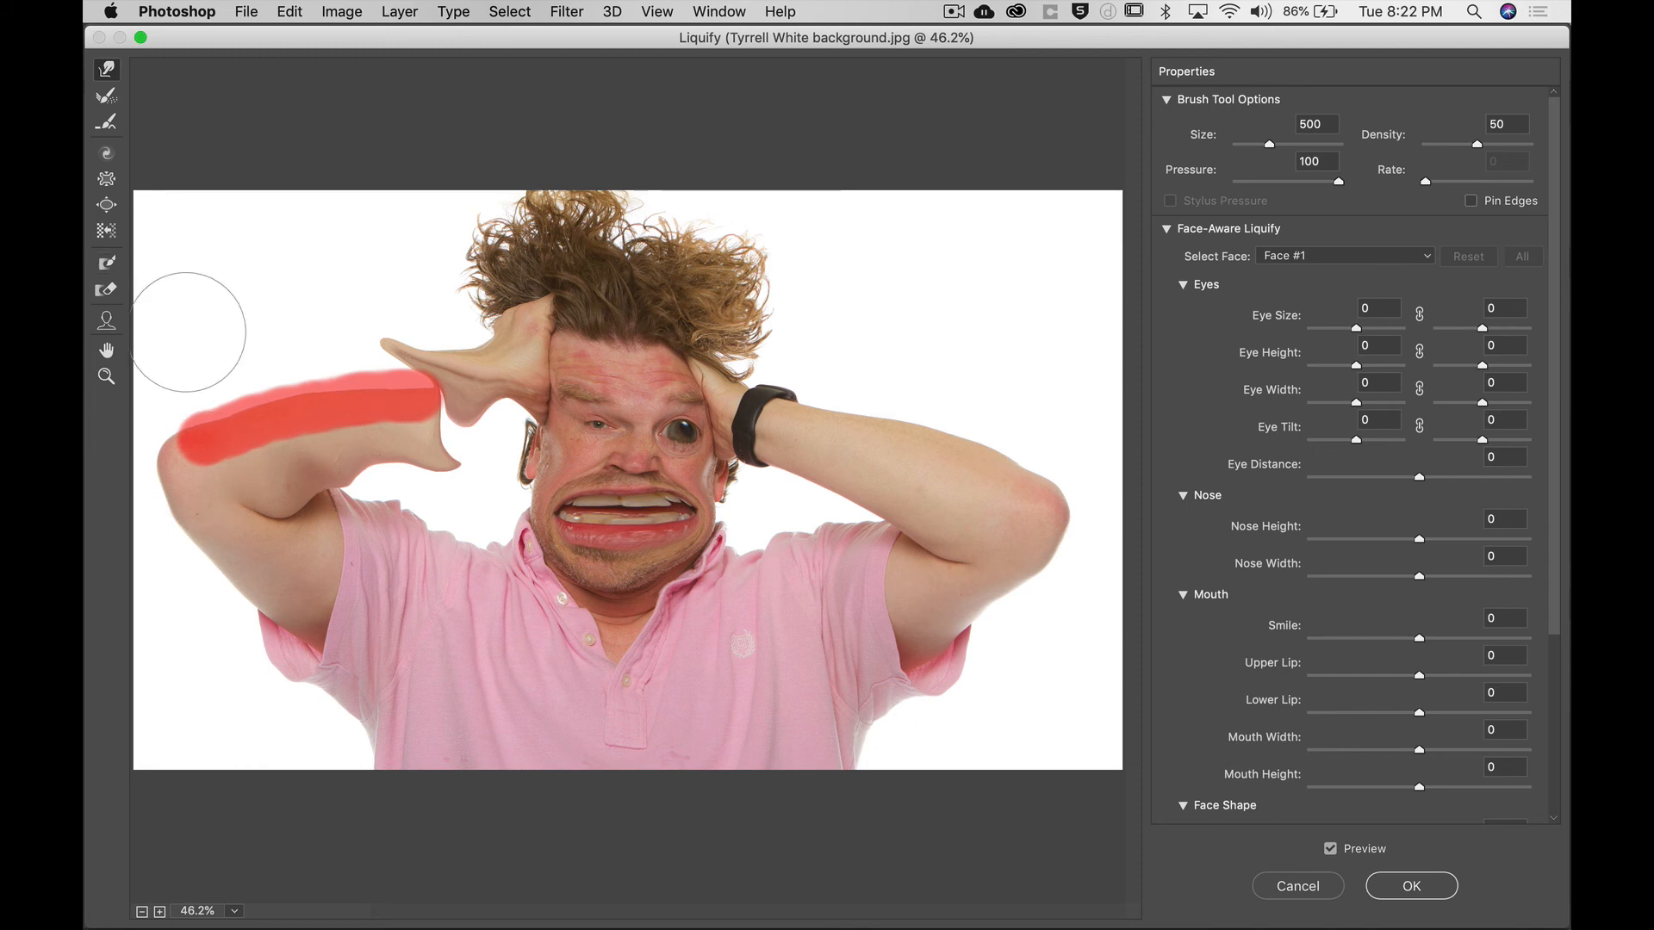
# Enlarge the Thaw Mask Tool brush to 250 and erase the freeze mask from the left forearm.
pyautogui.click(107, 291)
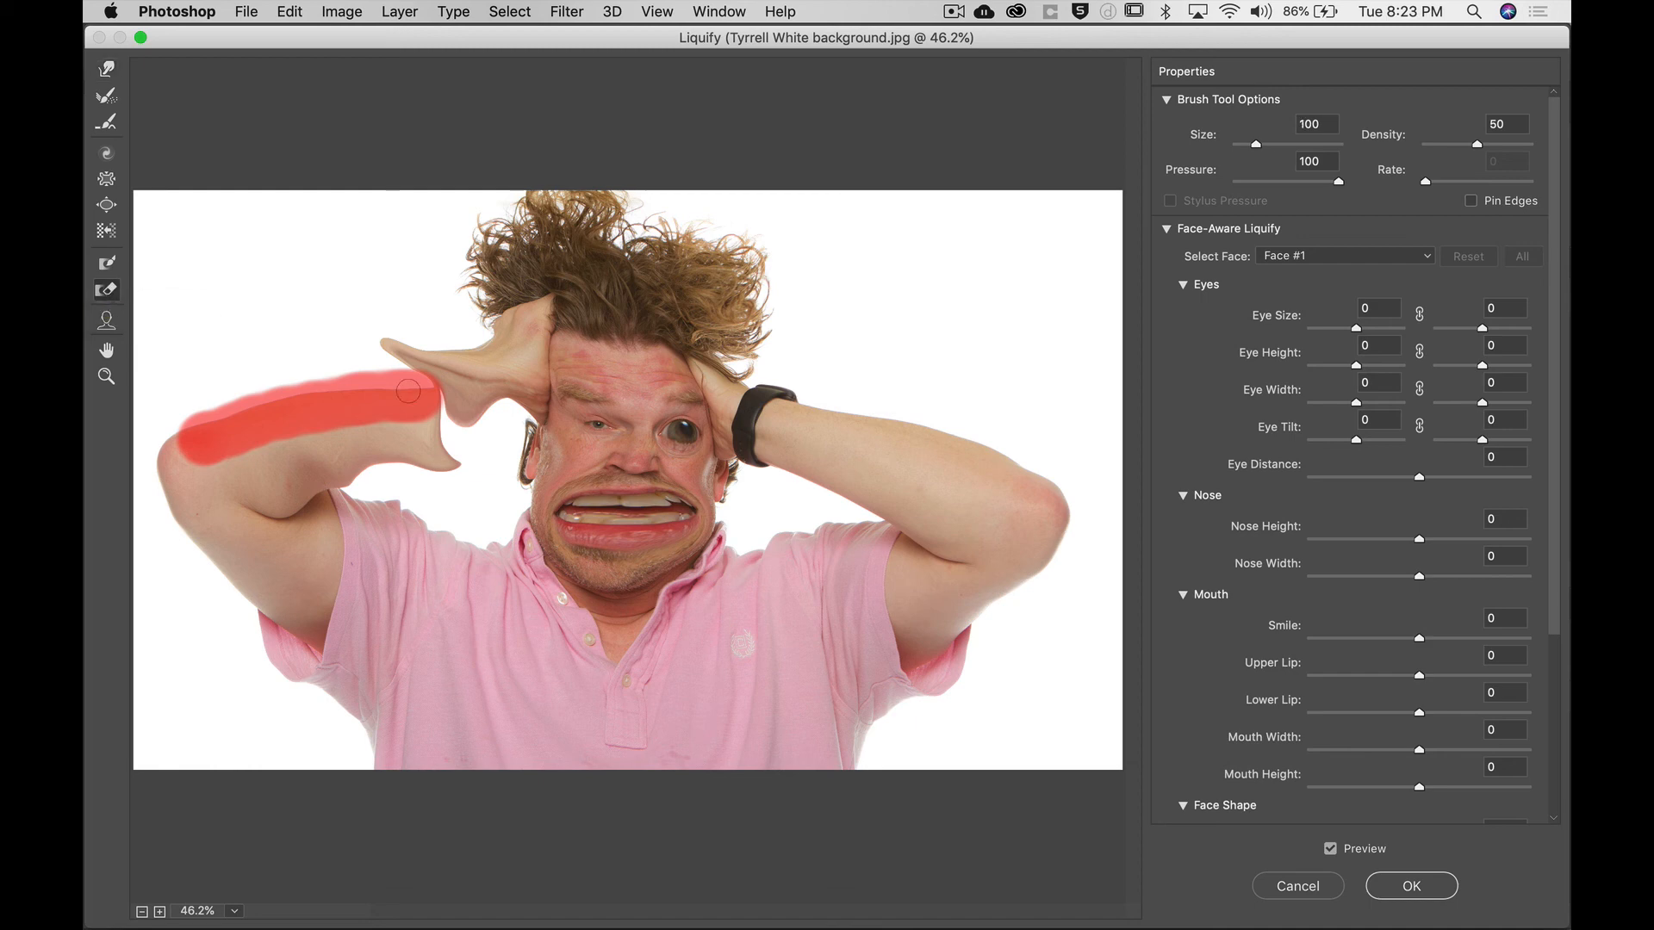
pyautogui.press(']')
pyautogui.press(']')
pyautogui.press(']')
pyautogui.press(']')
pyautogui.moveTo(417, 393)
pyautogui.mouseDown()
pyautogui.moveTo(395, 396)
pyautogui.moveTo(483, 401)
pyautogui.moveTo(319, 397)
pyautogui.moveTo(202, 427)
pyautogui.moveTo(258, 405)
pyautogui.mouseUp()
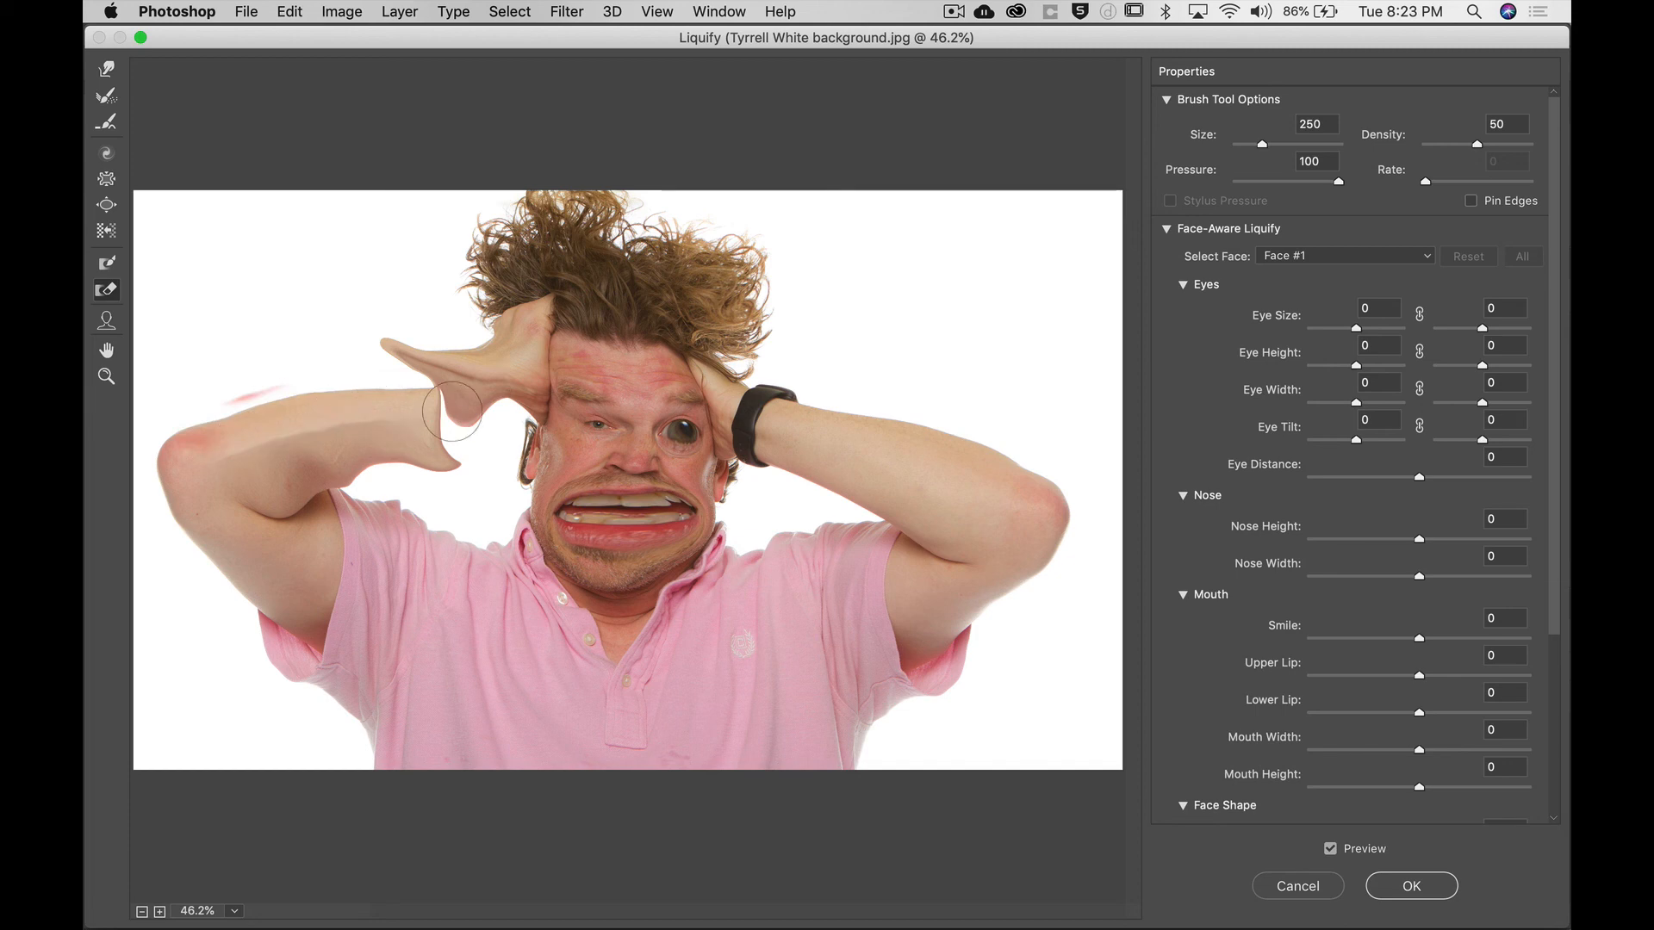
# With the Face Tool, raise one eye's height to 100 and set the mouth width to 100, then apply the Liquify.
pyautogui.click(107, 323)
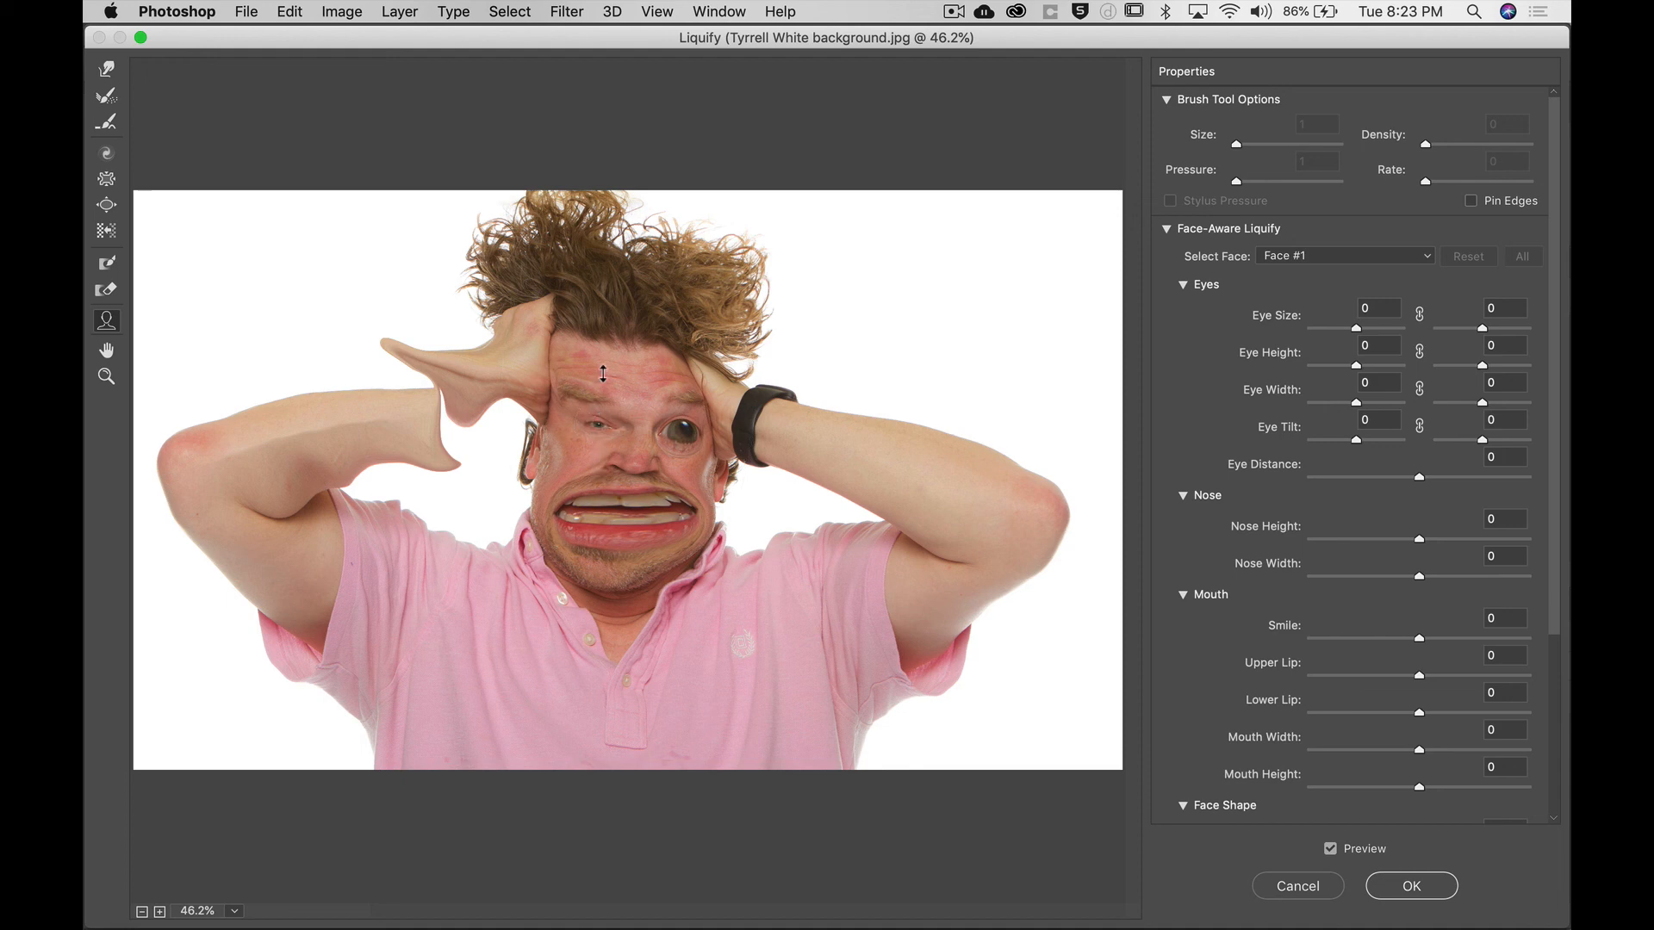
pyautogui.moveTo(593, 506); pyautogui.dragTo(593, 508)
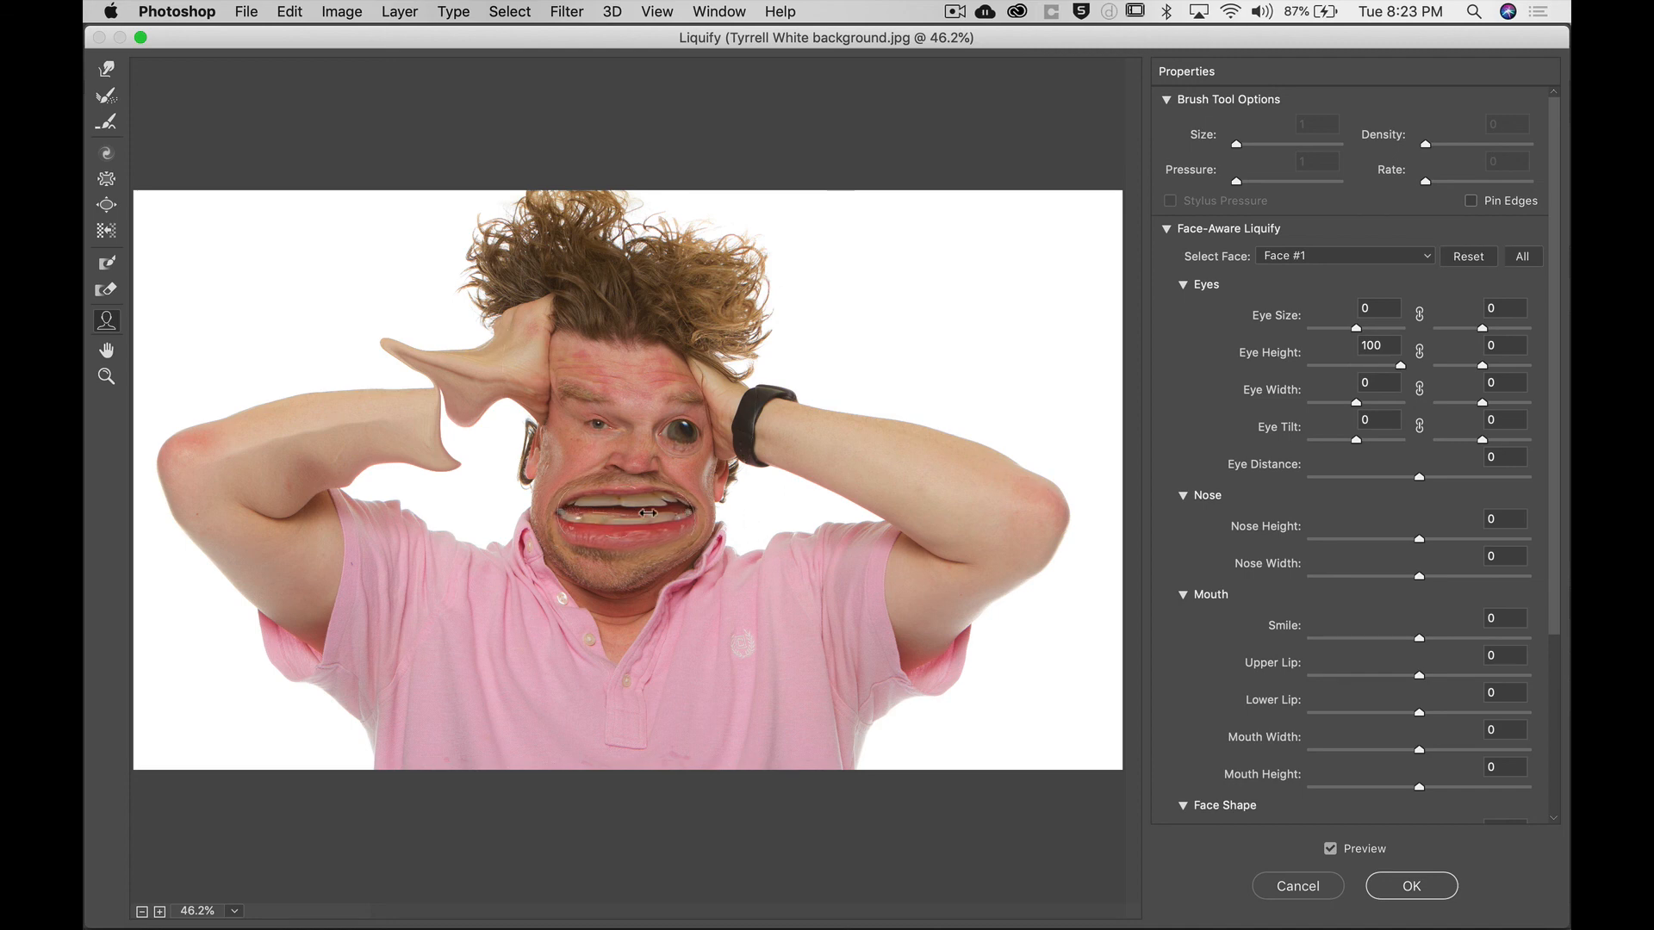
pyautogui.moveTo(604, 523); pyautogui.dragTo(637, 524)
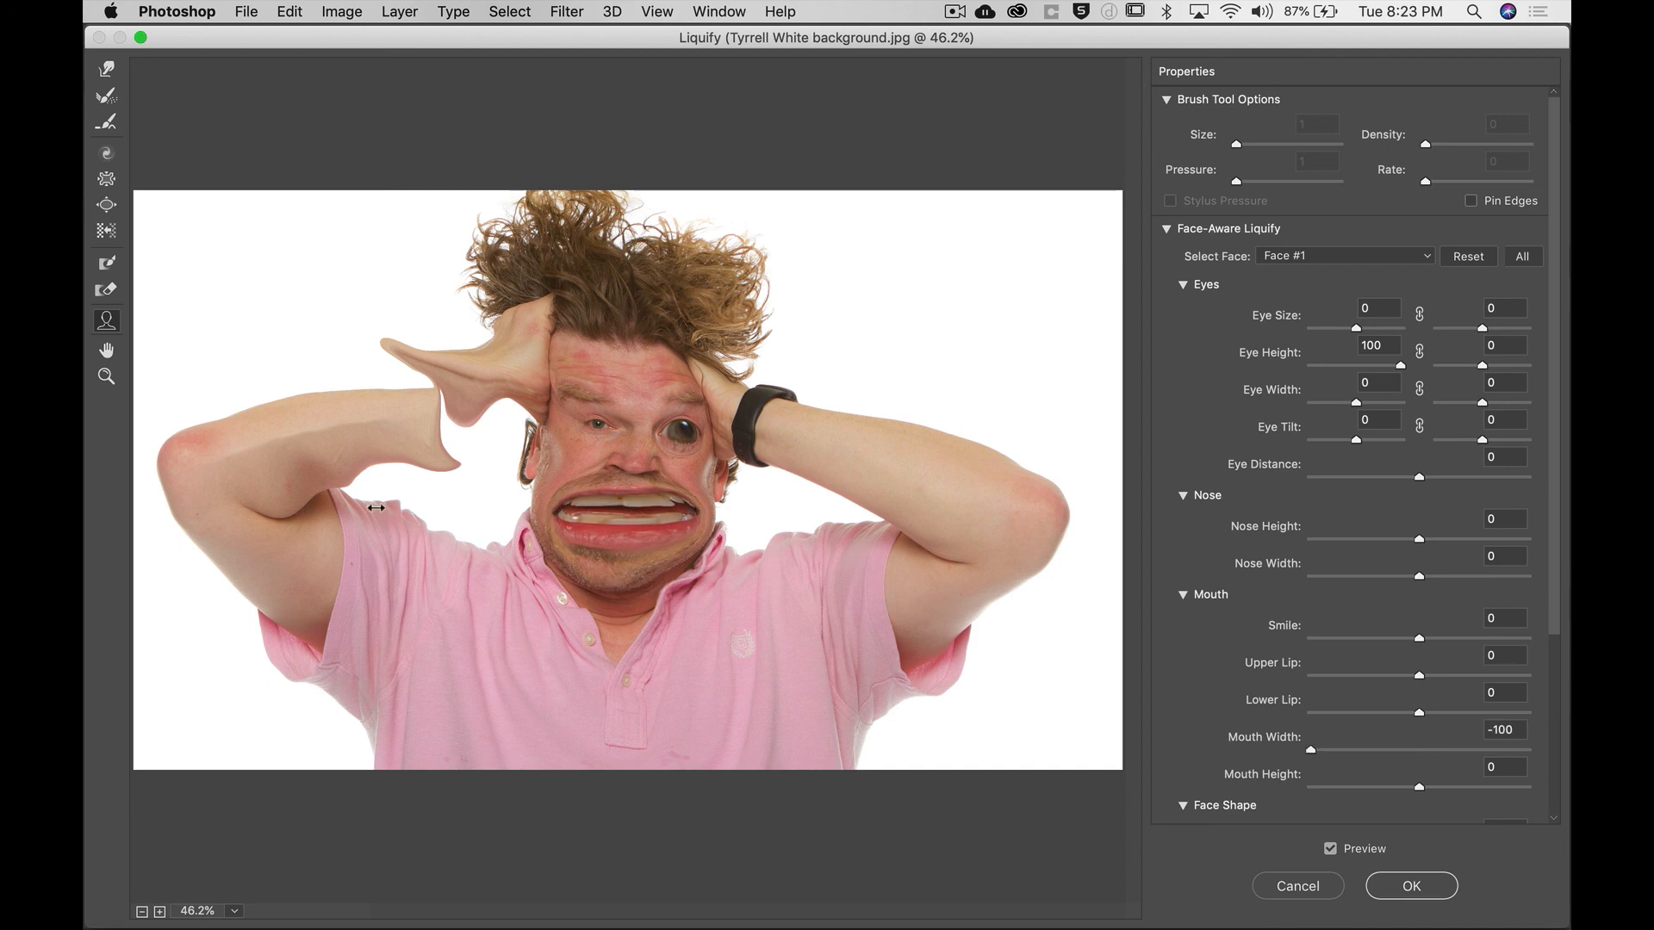
pyautogui.moveTo(524, 508); pyautogui.dragTo(456, 510)
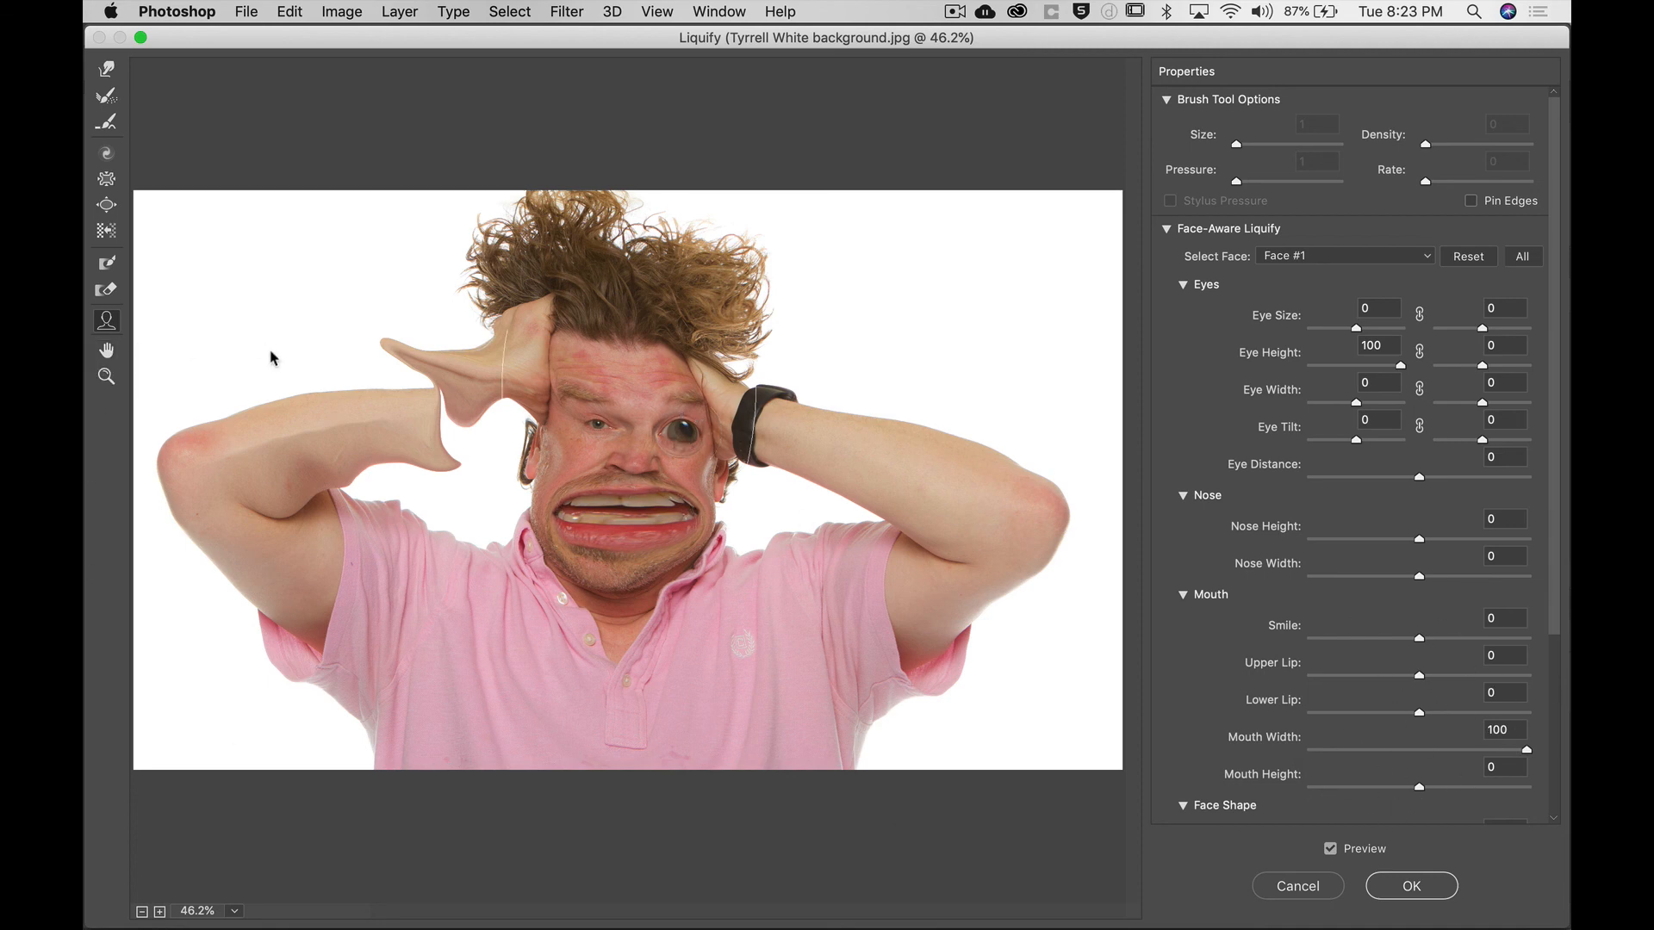
pyautogui.moveTo(594, 502)
pyautogui.click(1423, 896)
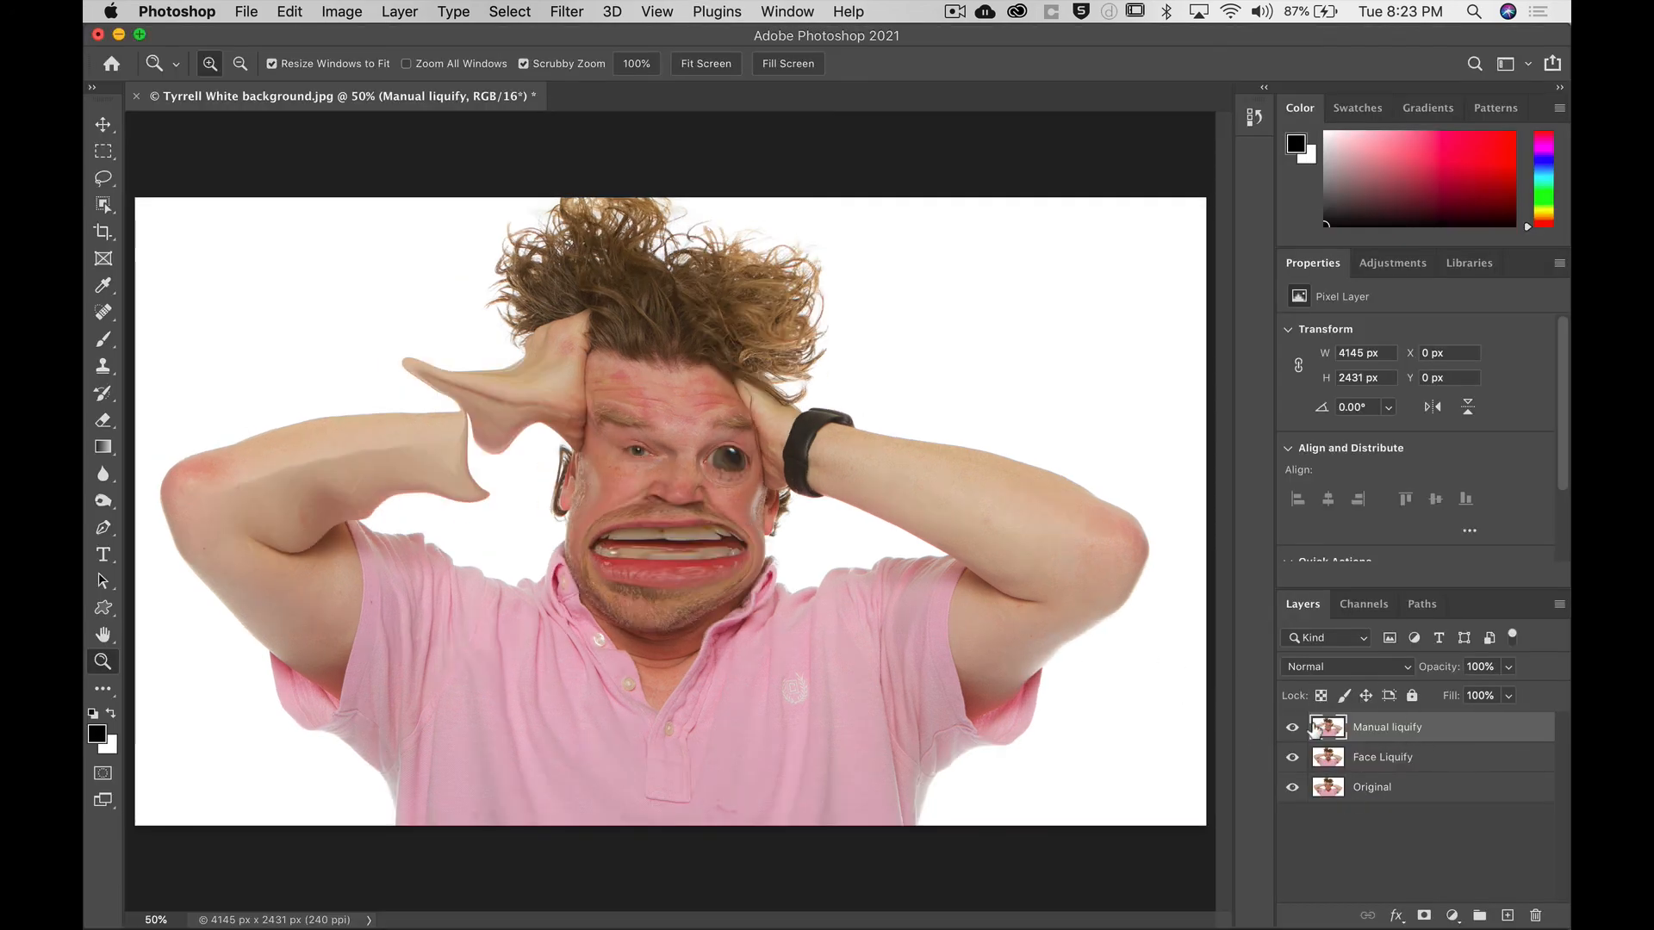
# Toggle the Manual liquify and Face Liquify layers on and off to compare the edits with the original.
pyautogui.click(1292, 729)
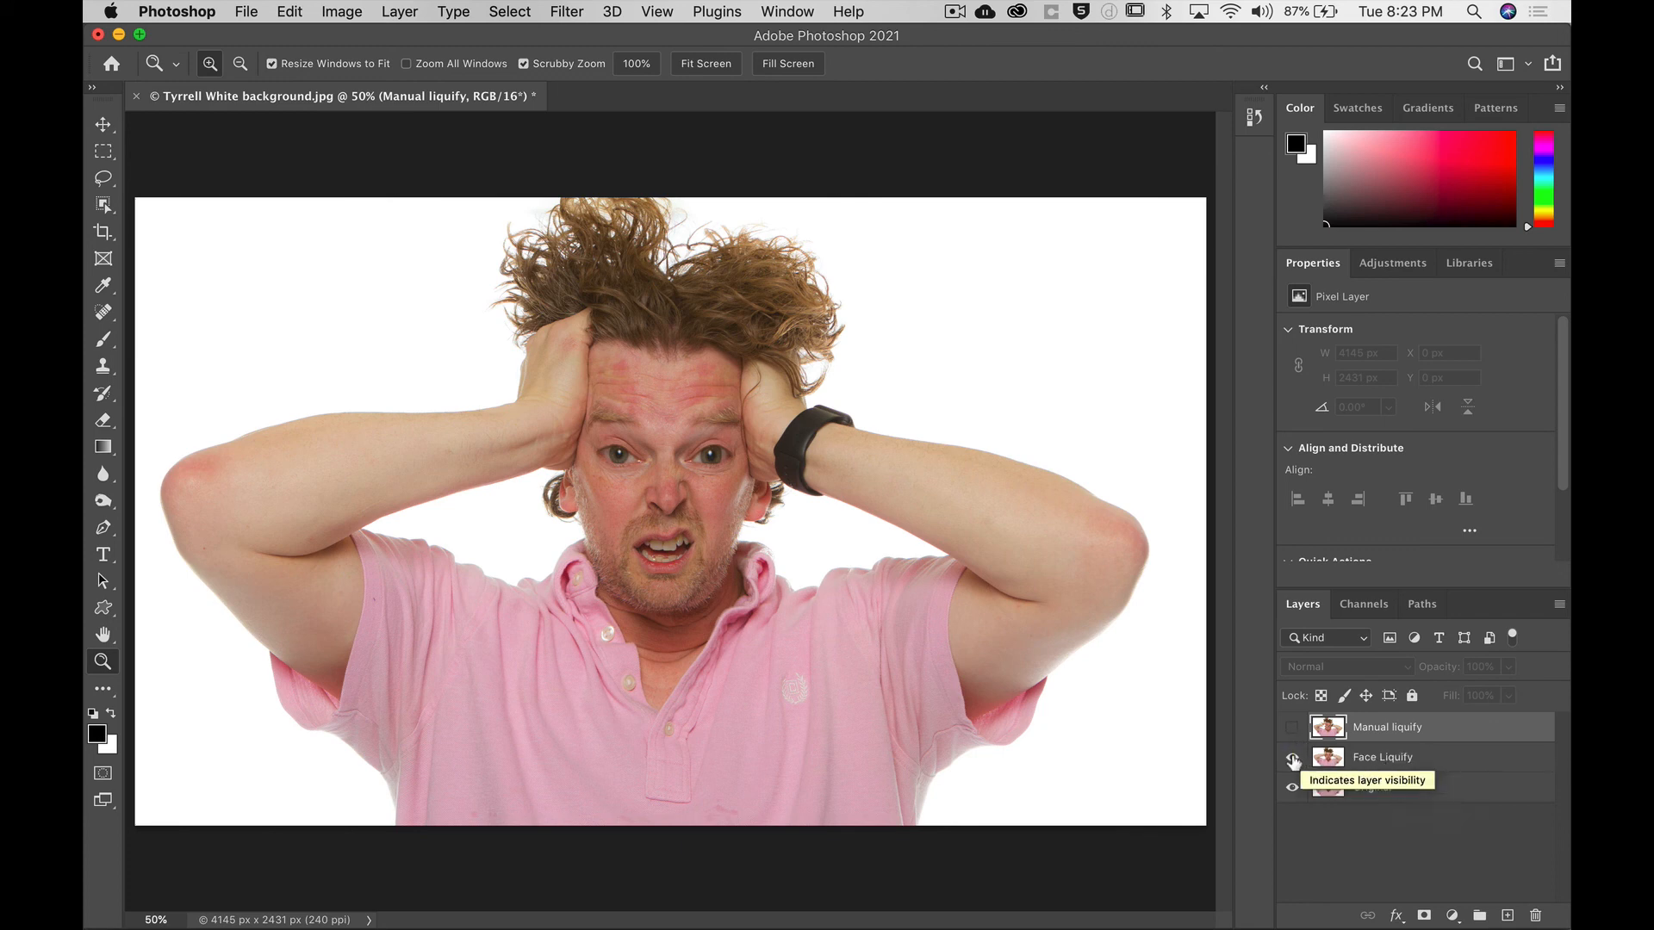
pyautogui.click(1292, 758)
pyautogui.click(1293, 729)
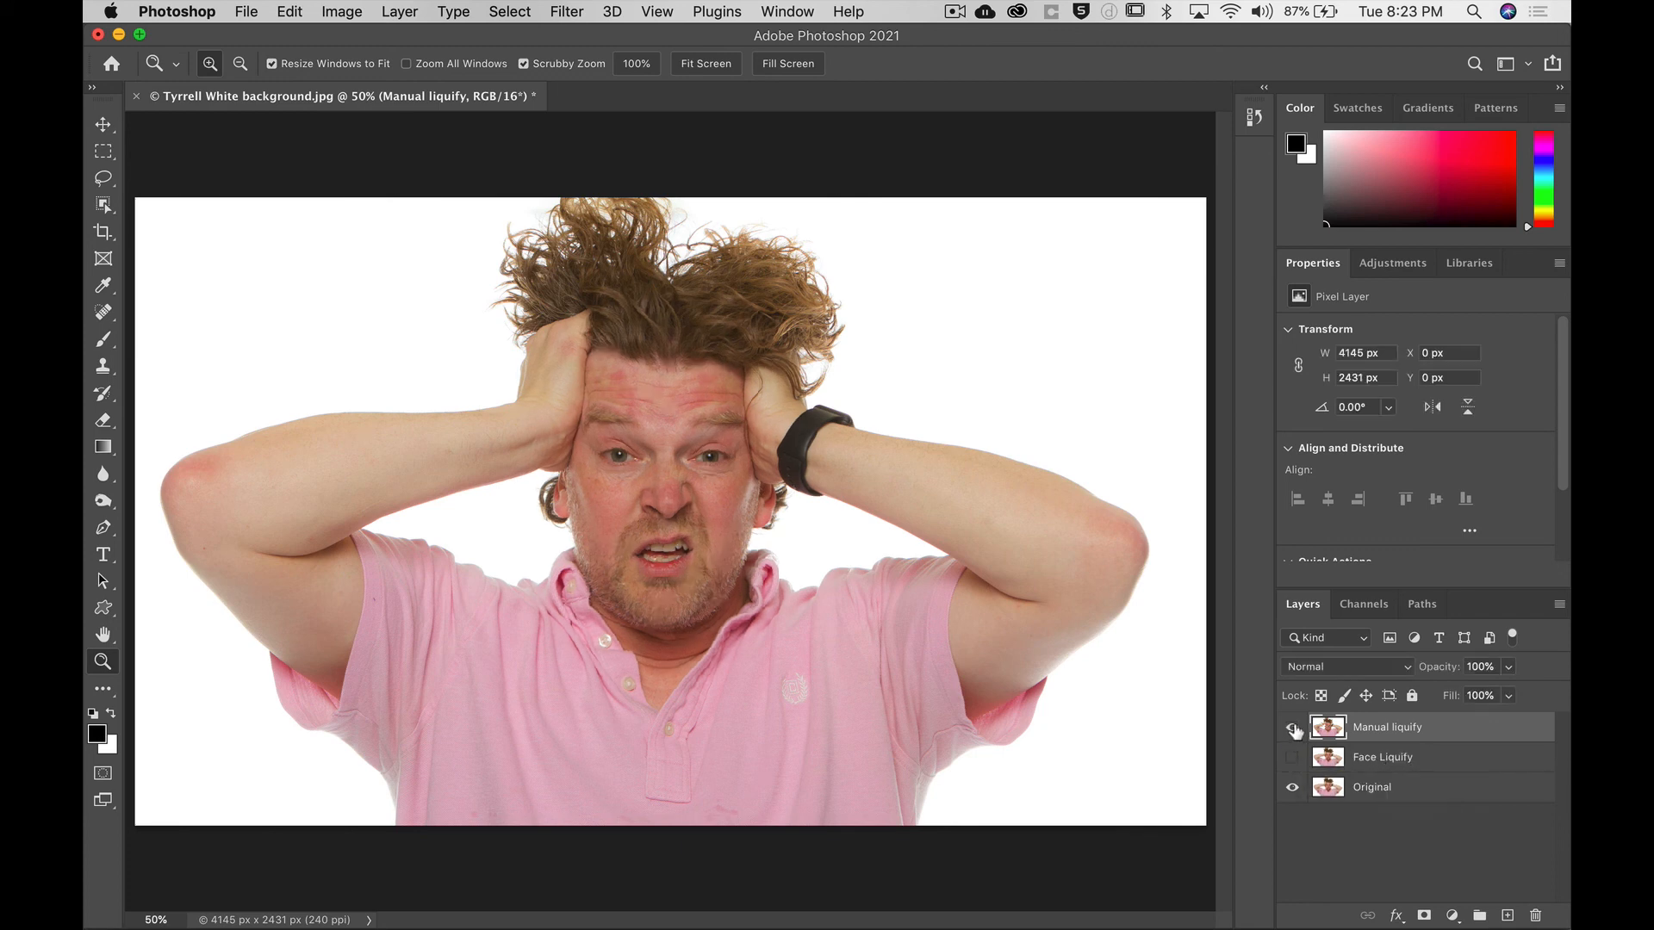
pyautogui.click(1293, 728)
pyautogui.click(1293, 729)
pyautogui.click(1292, 729)
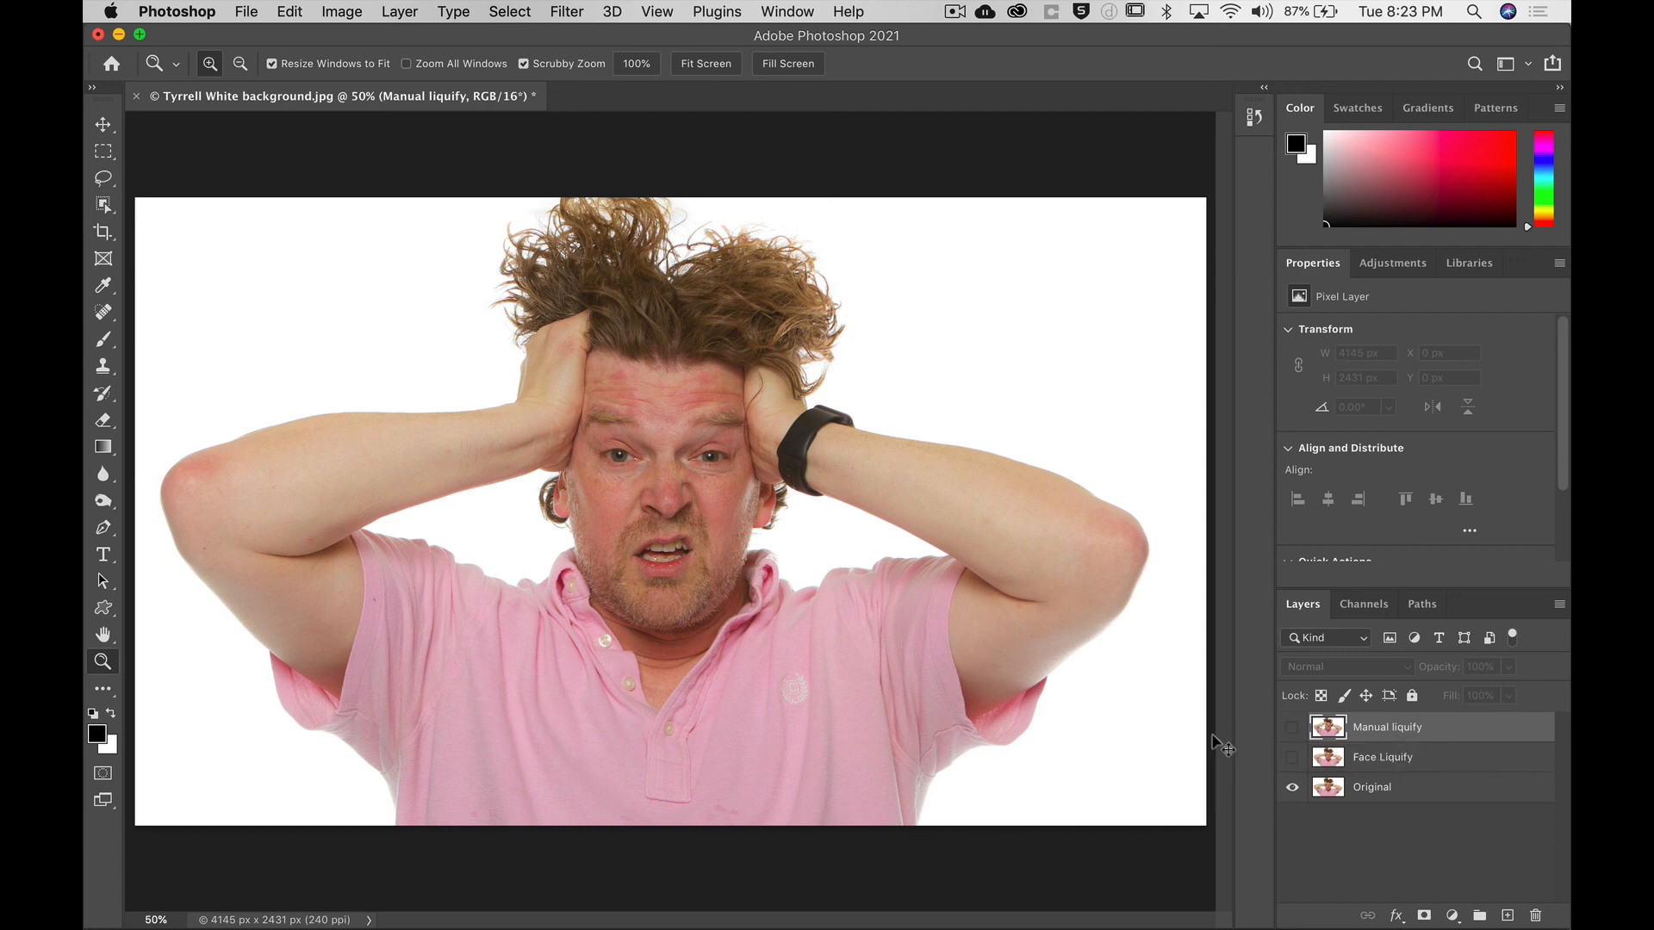
# Turn the Manual liquify layer back on, save the document and close it.
pyautogui.press('super+s')
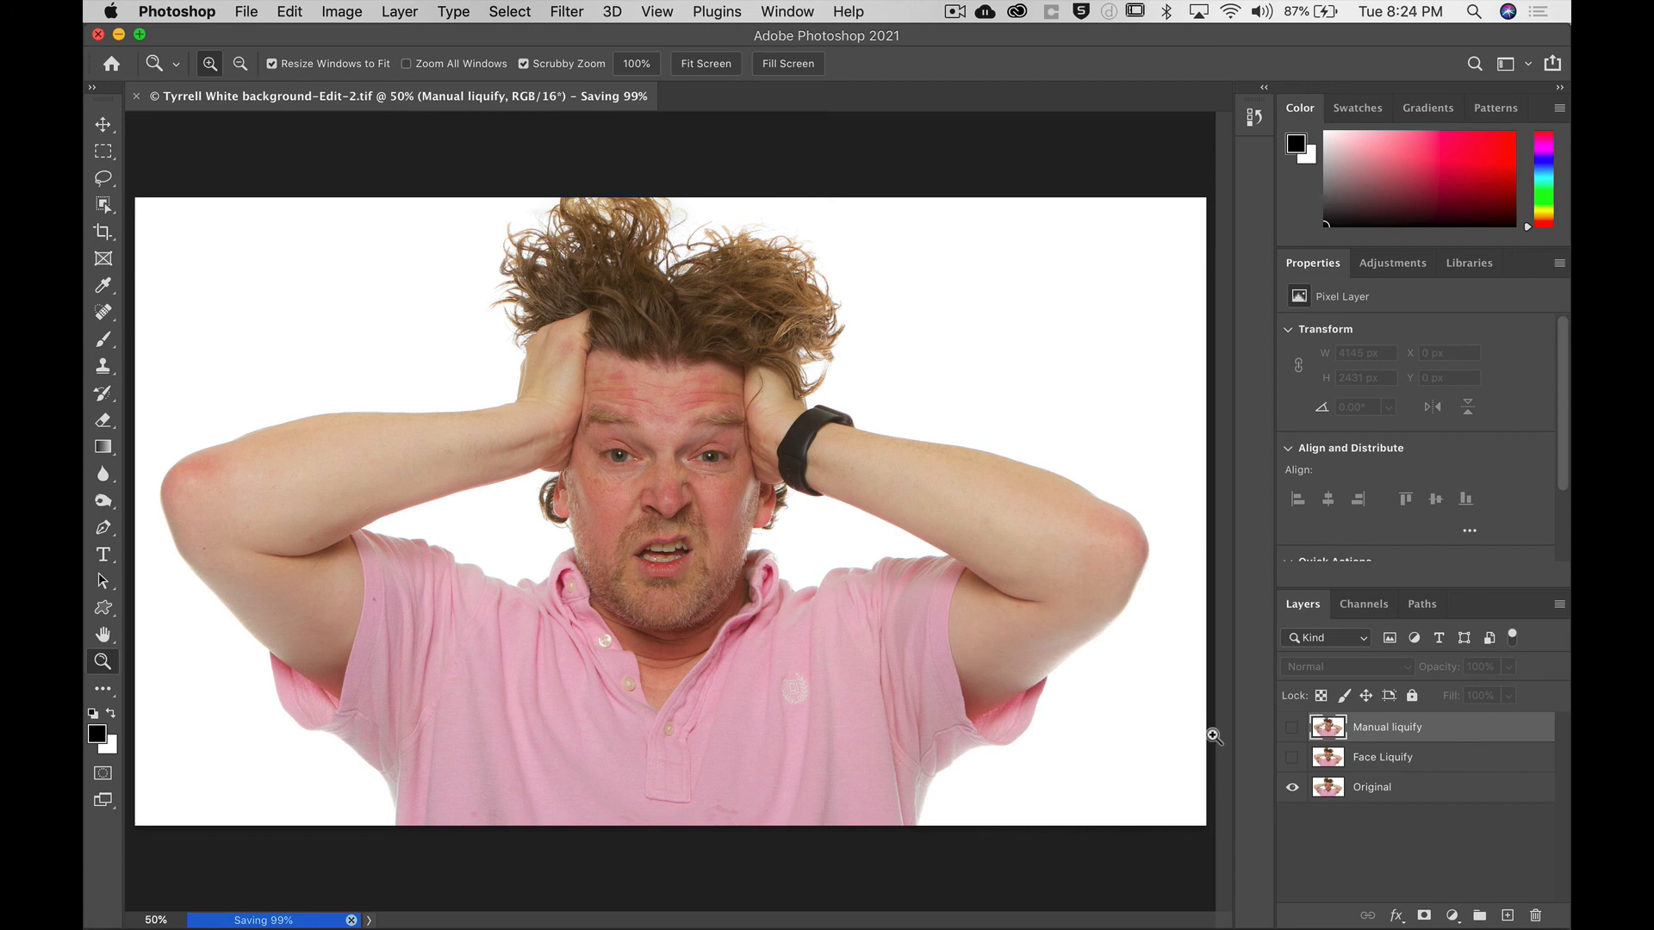
pyautogui.click(1292, 728)
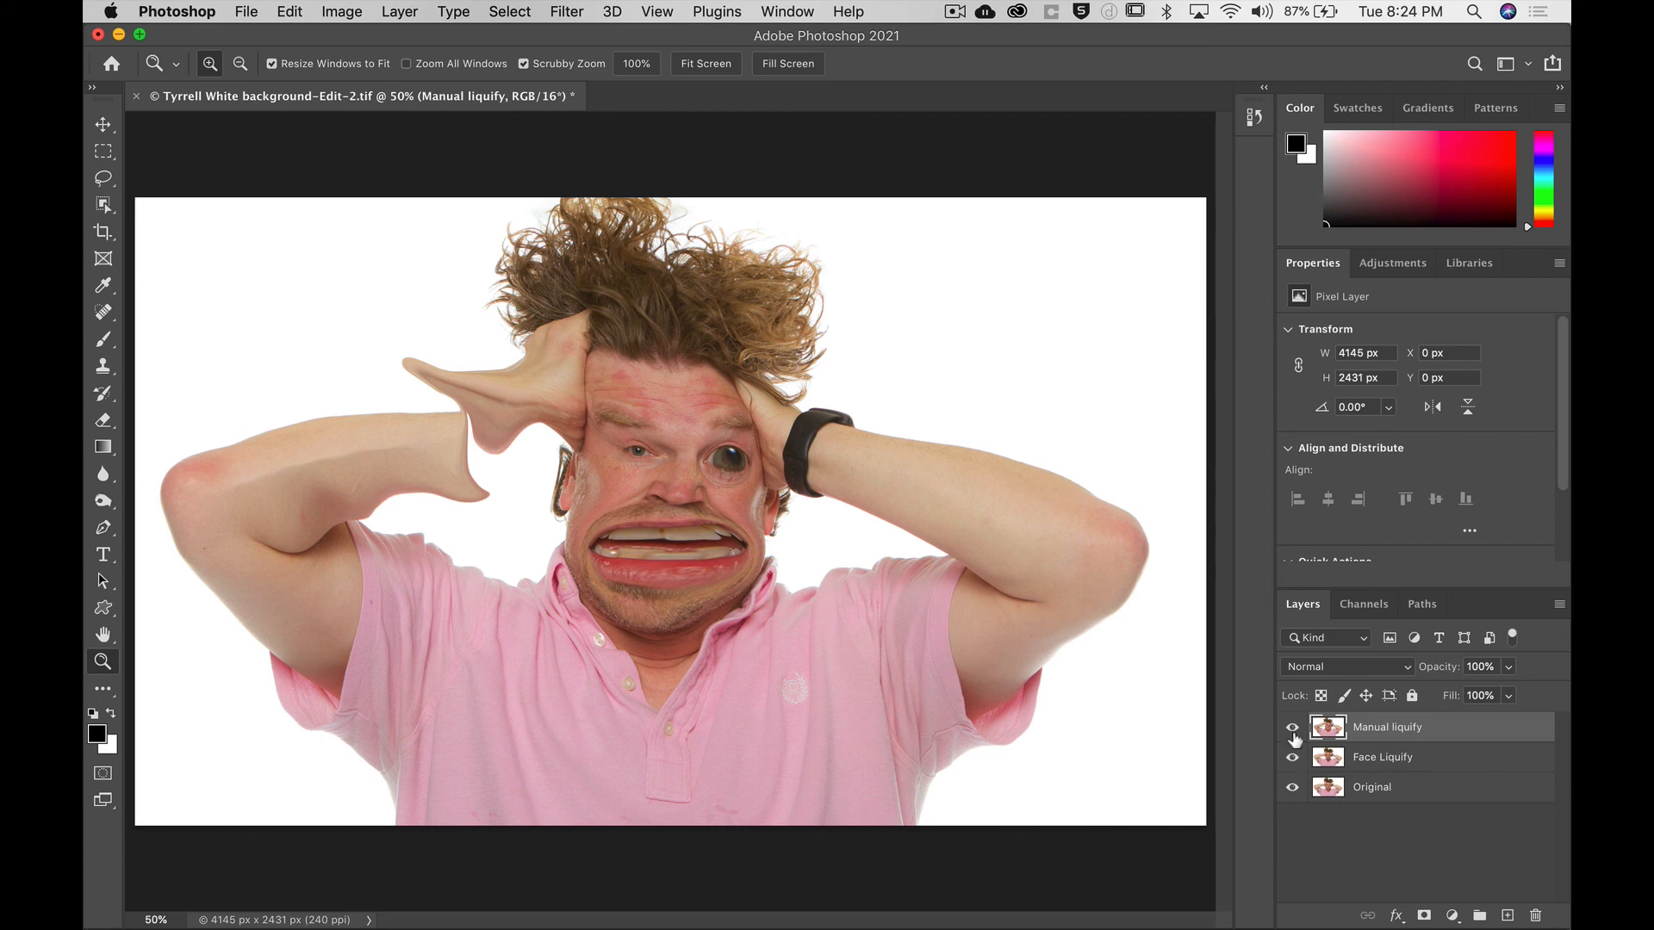
pyautogui.press('super+s')
pyautogui.press('super+w')
# Switch to Lightroom Classic and compare the saved edited TIFF with the original photo in the Library grid.
pyautogui.press('super+Tab')
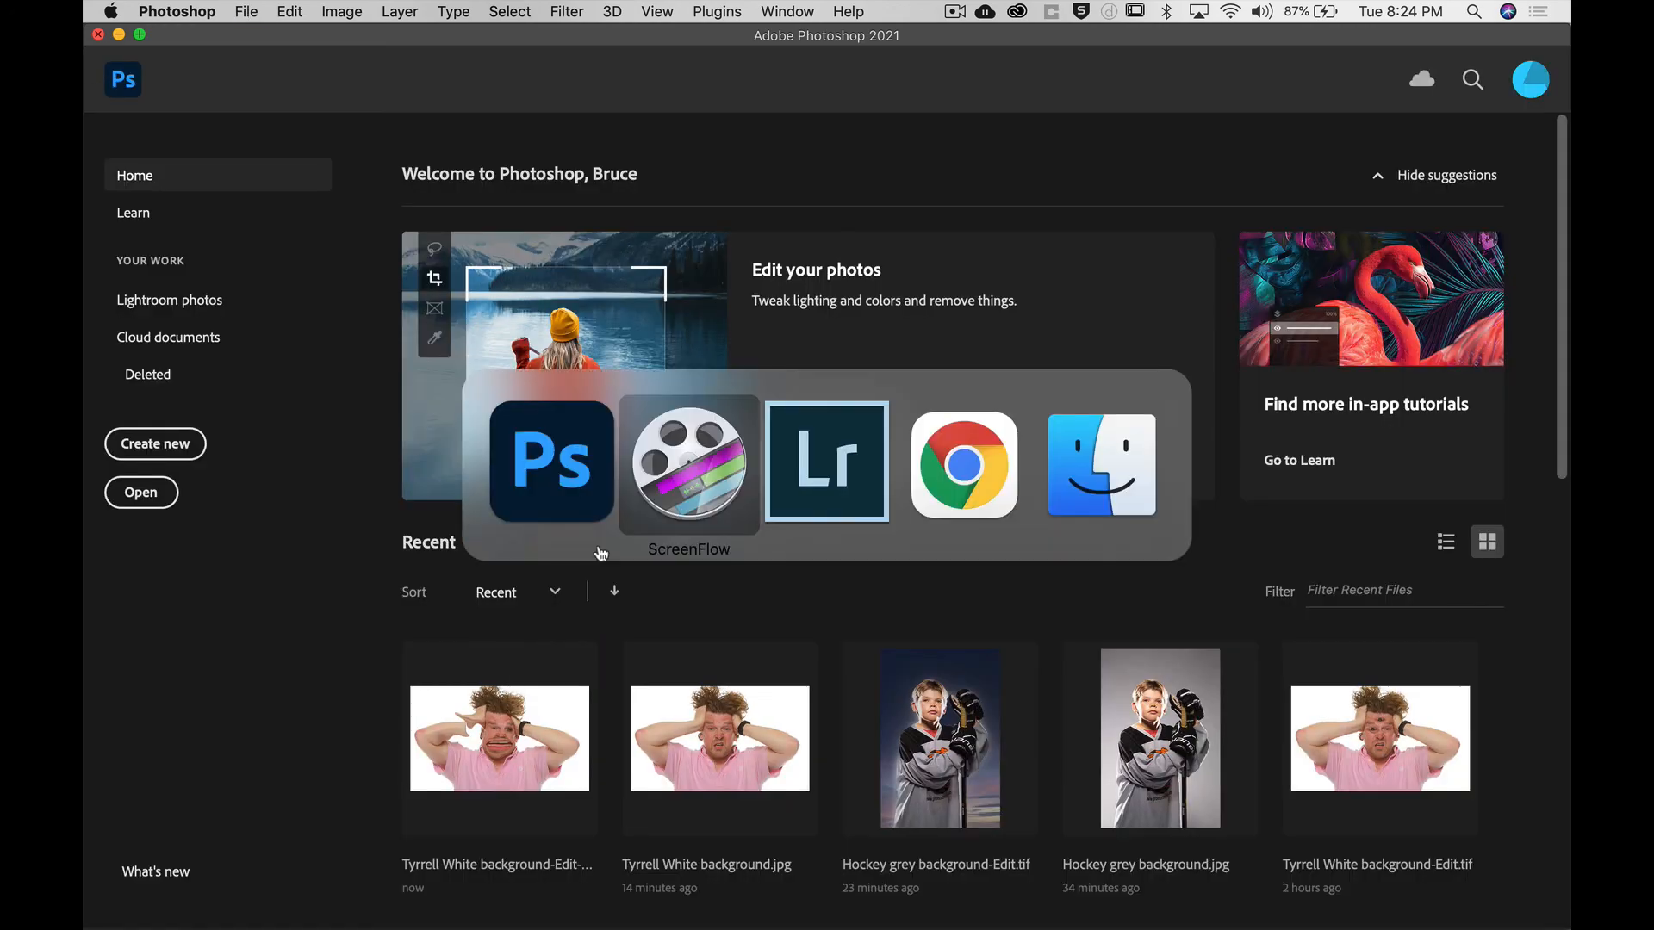
pyautogui.press('super+Tab')
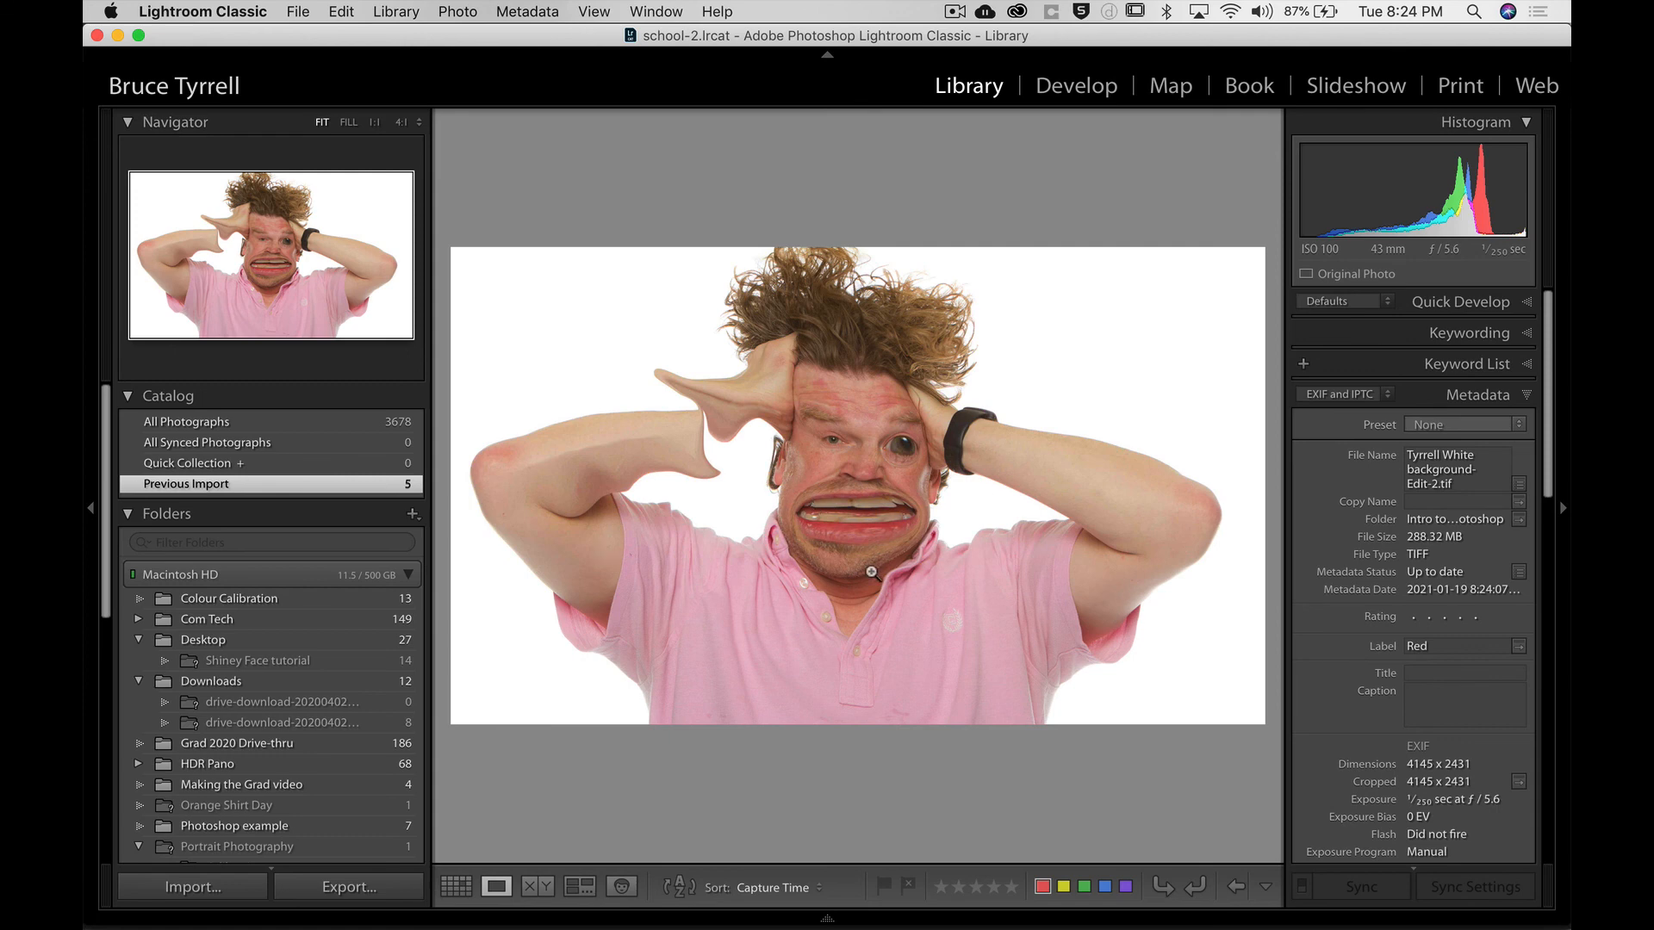
pyautogui.press('g')
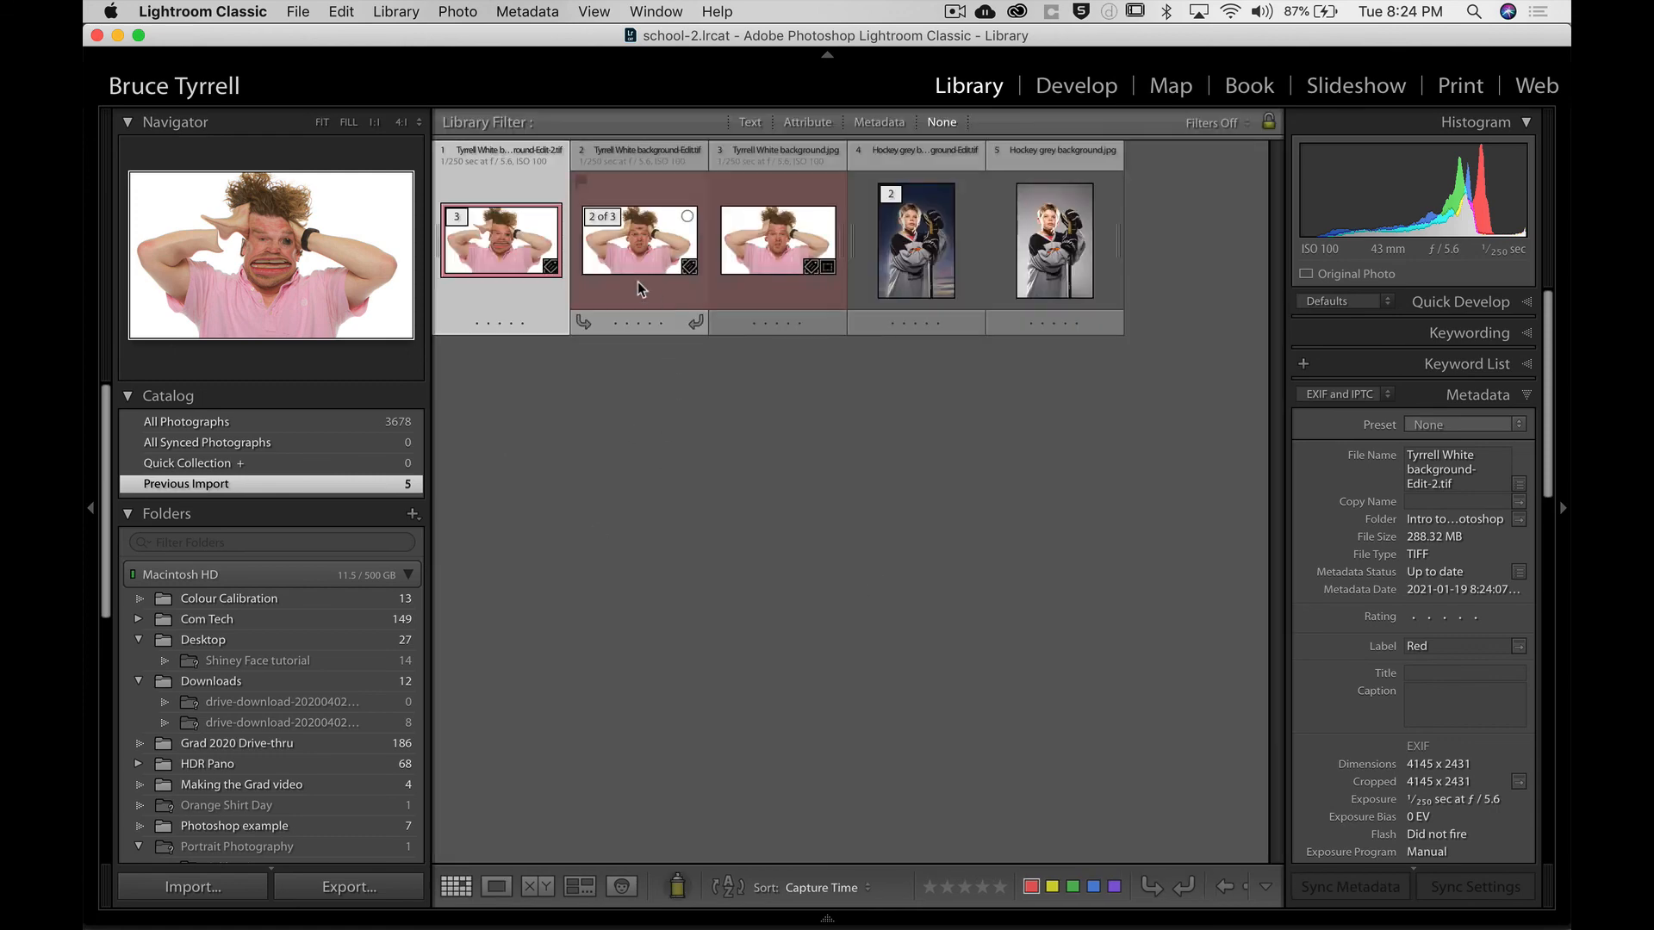
pyautogui.doubleClick(777, 254)
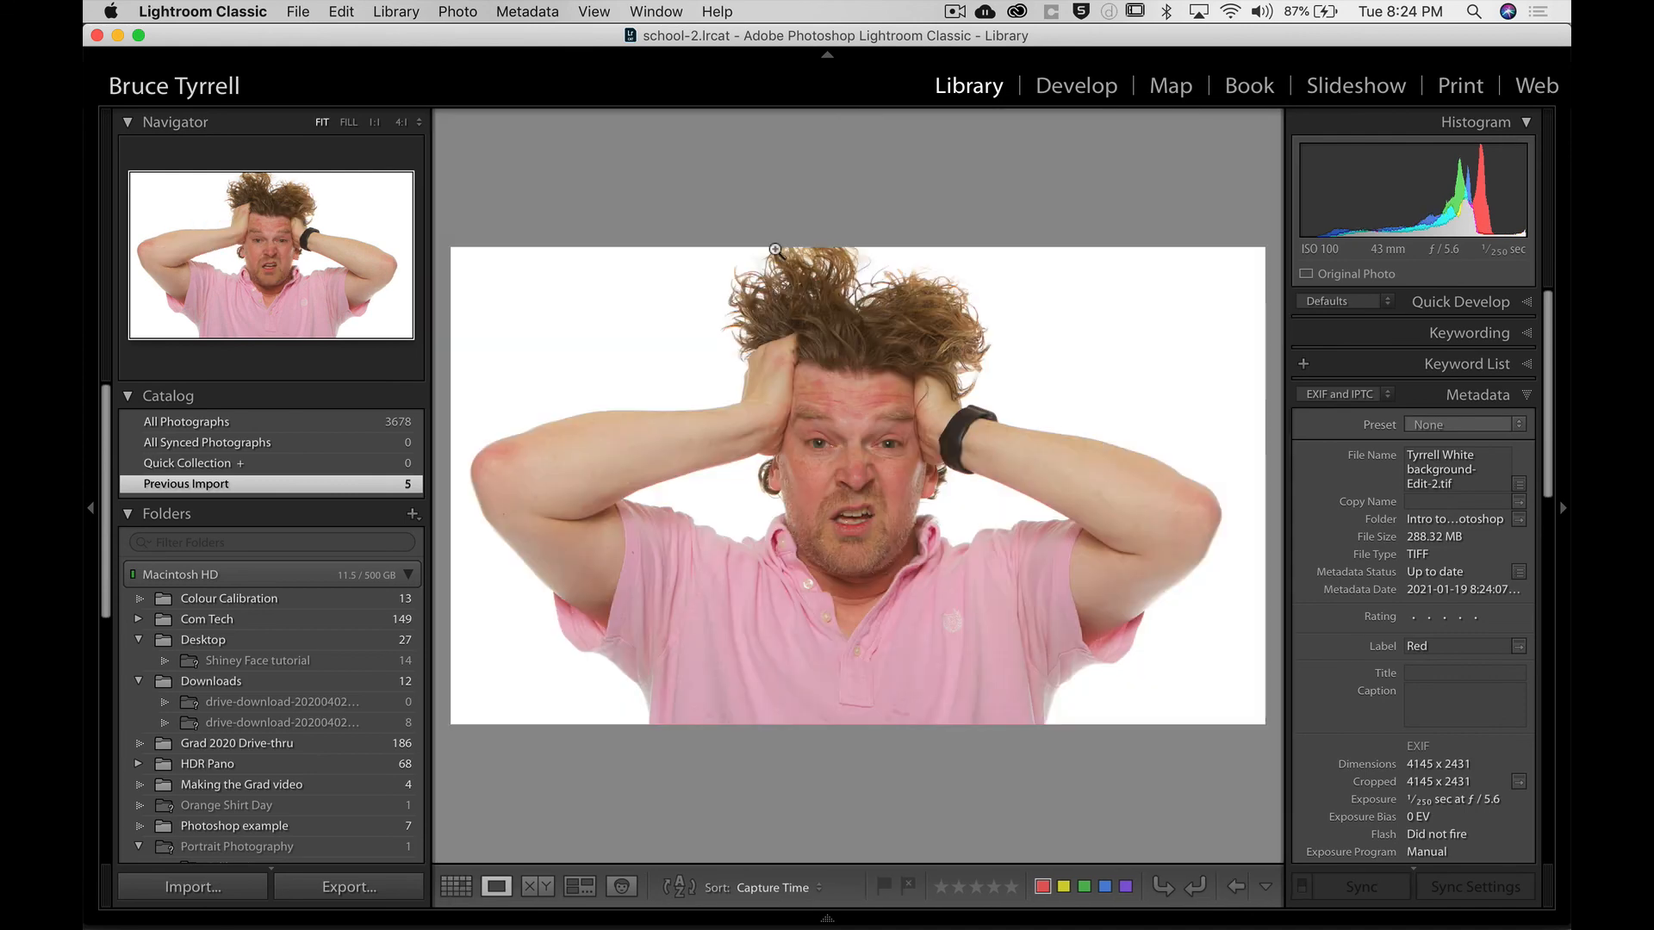
pyautogui.press('g')
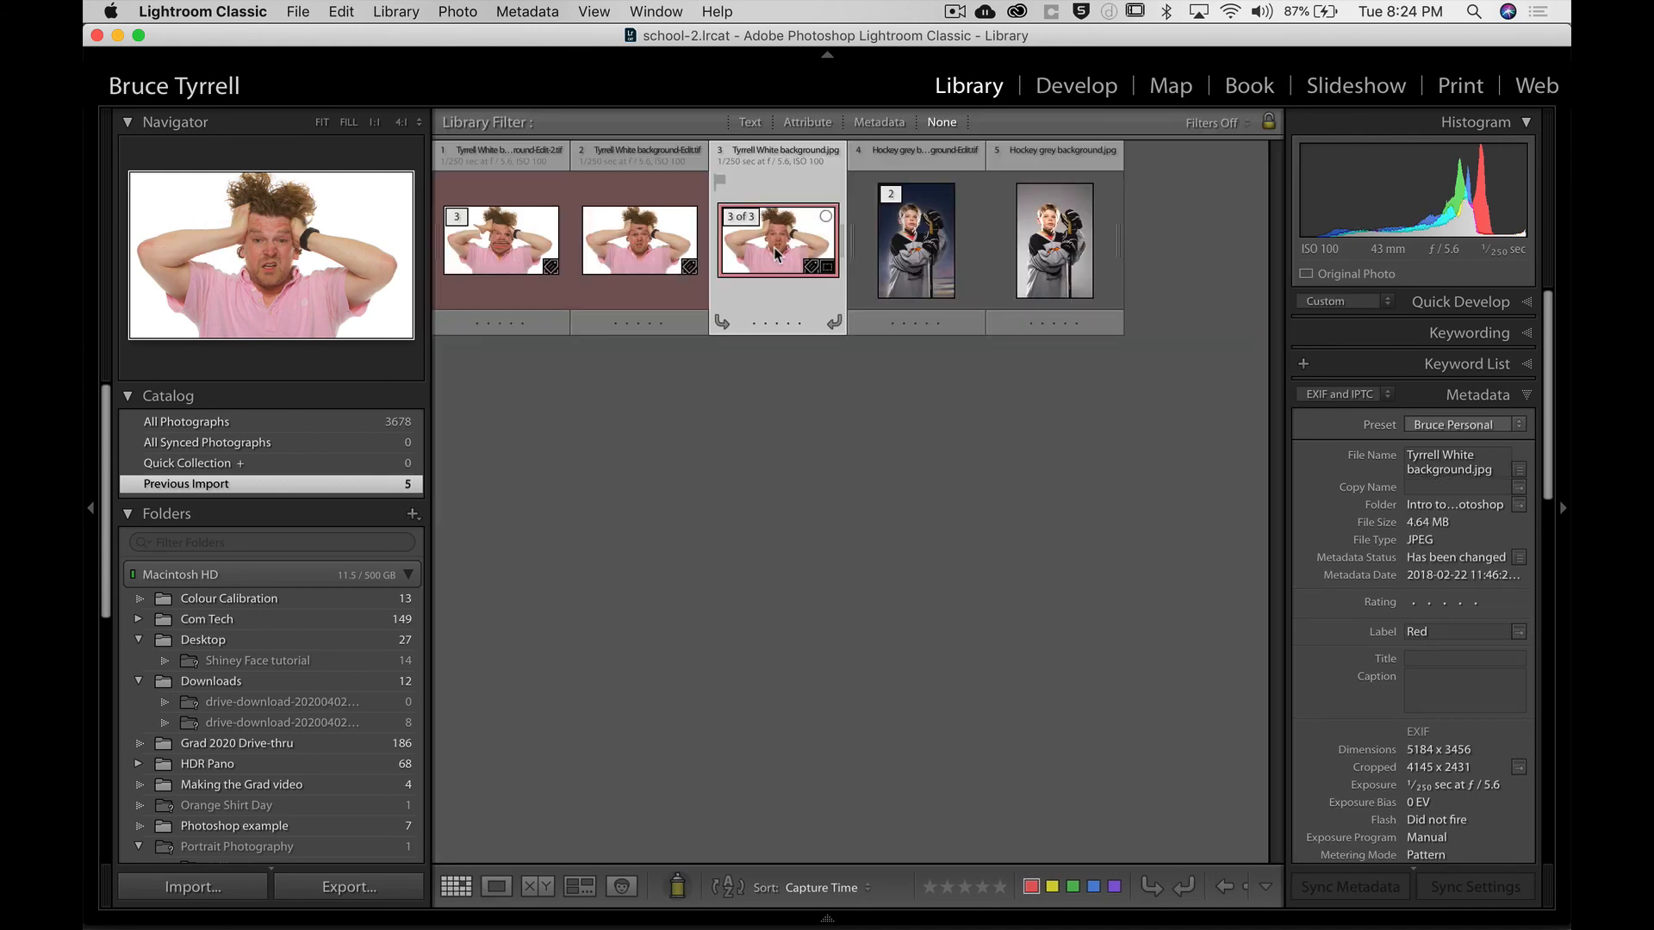
pyautogui.click(803, 474)
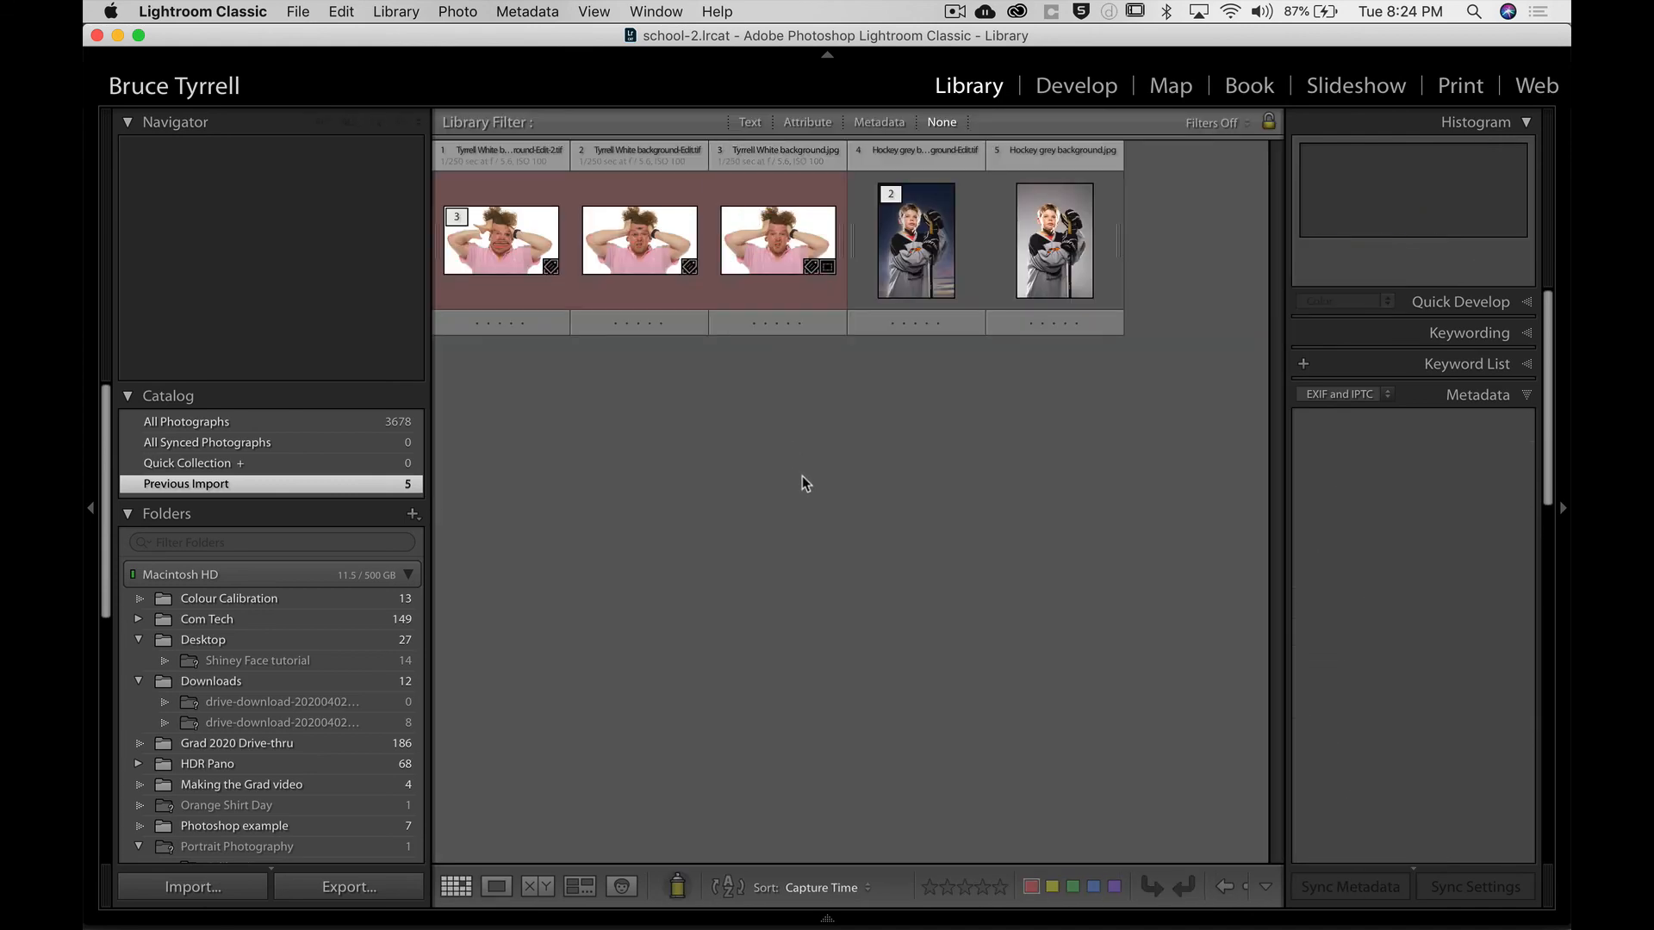